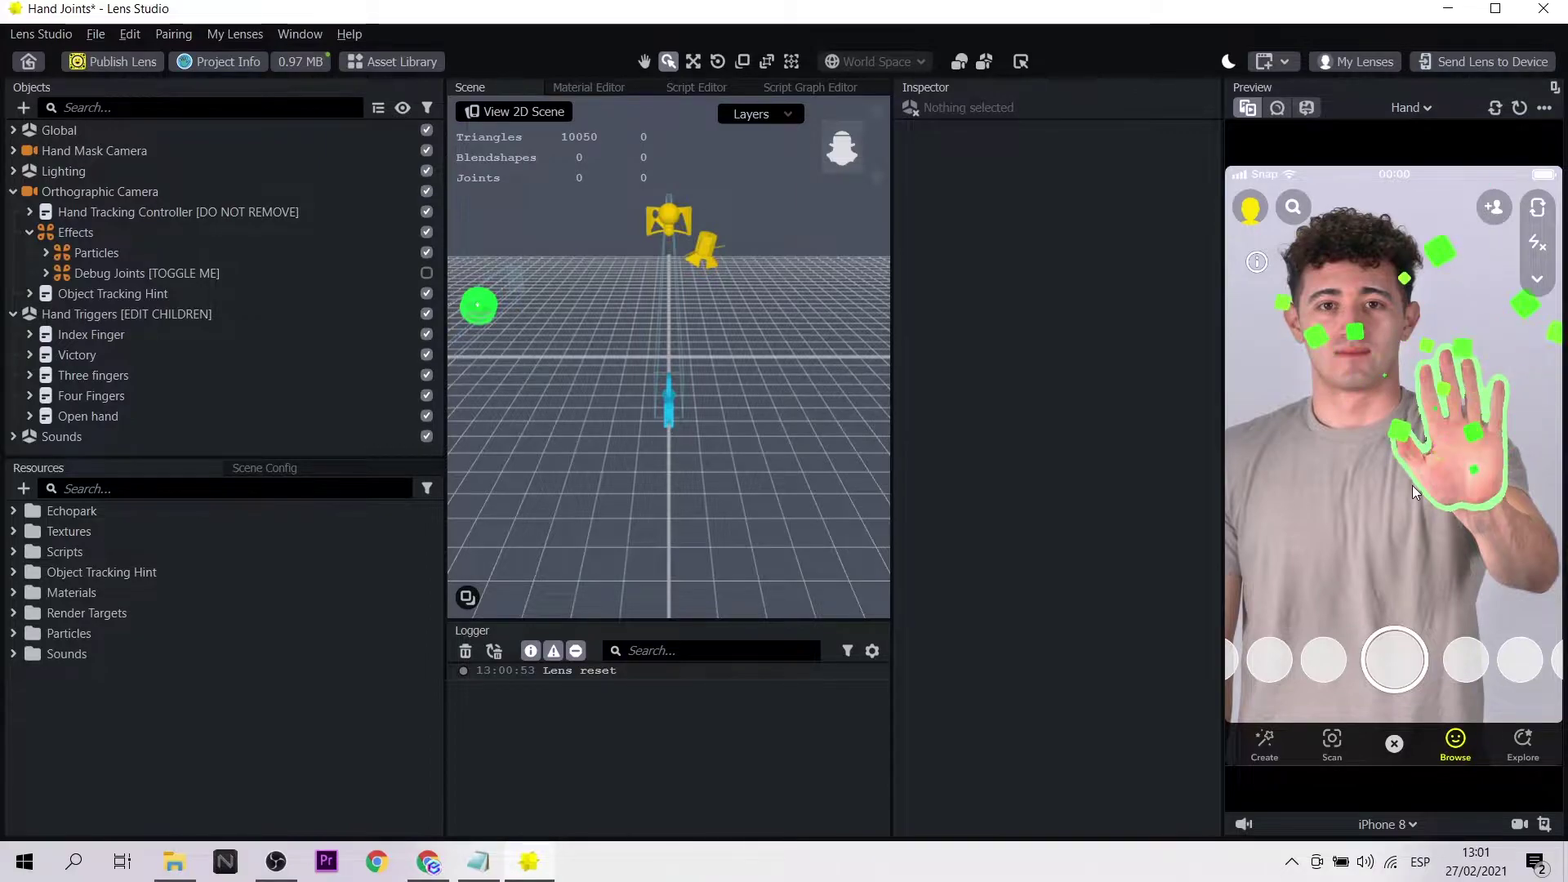
Step: Toggle the visibility of the Effects and Debug Joints objects to compare the lens preview
{"action": "left_click", "coordinate": [427, 273]}
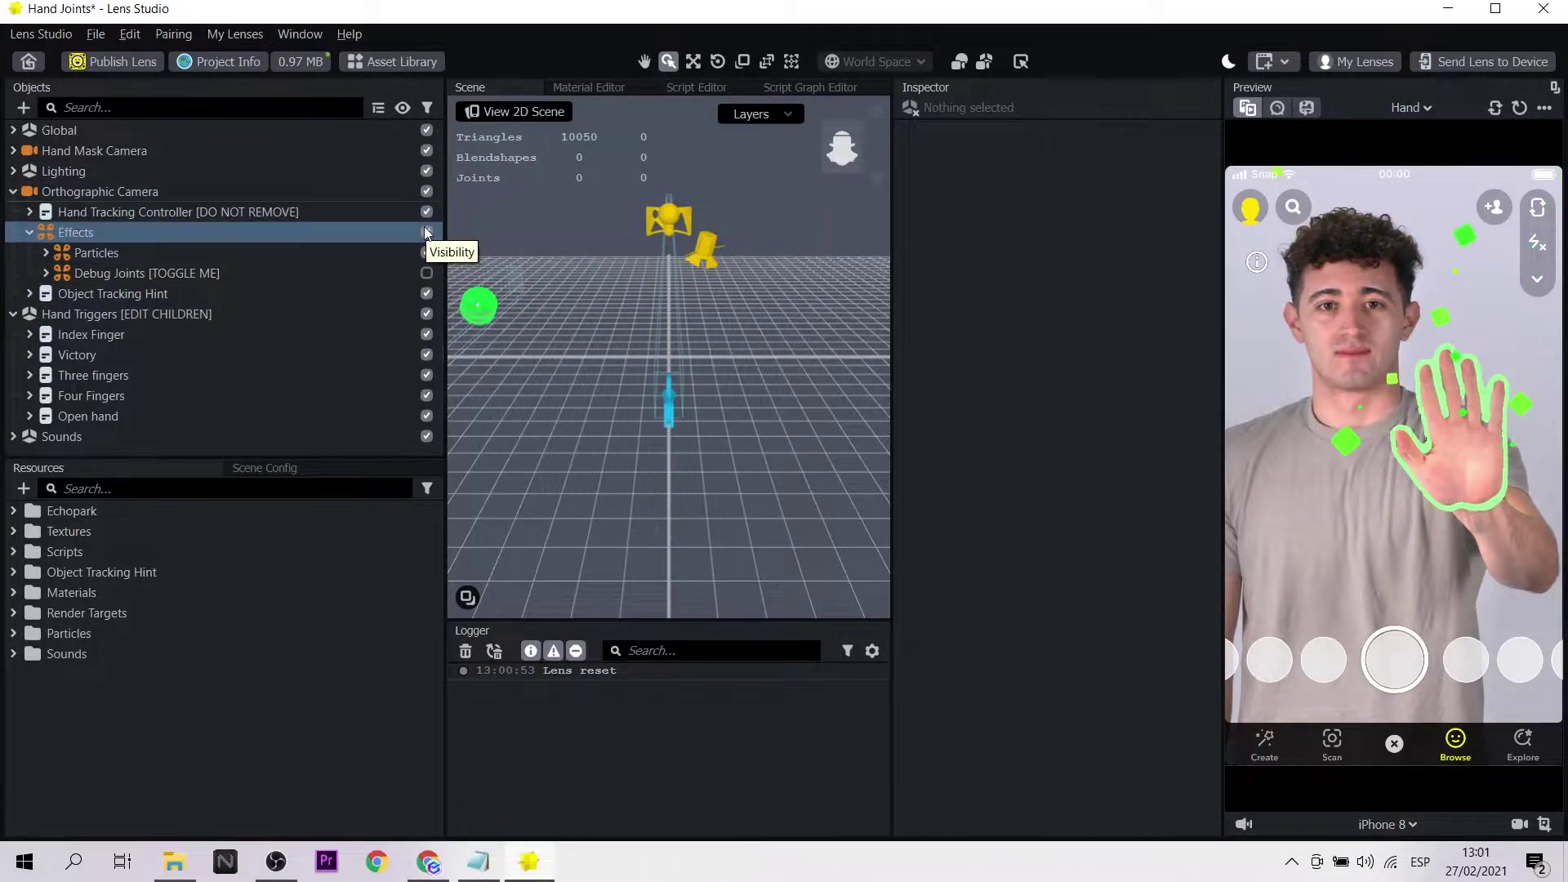
{"action": "left_click", "coordinate": [400, 252]}
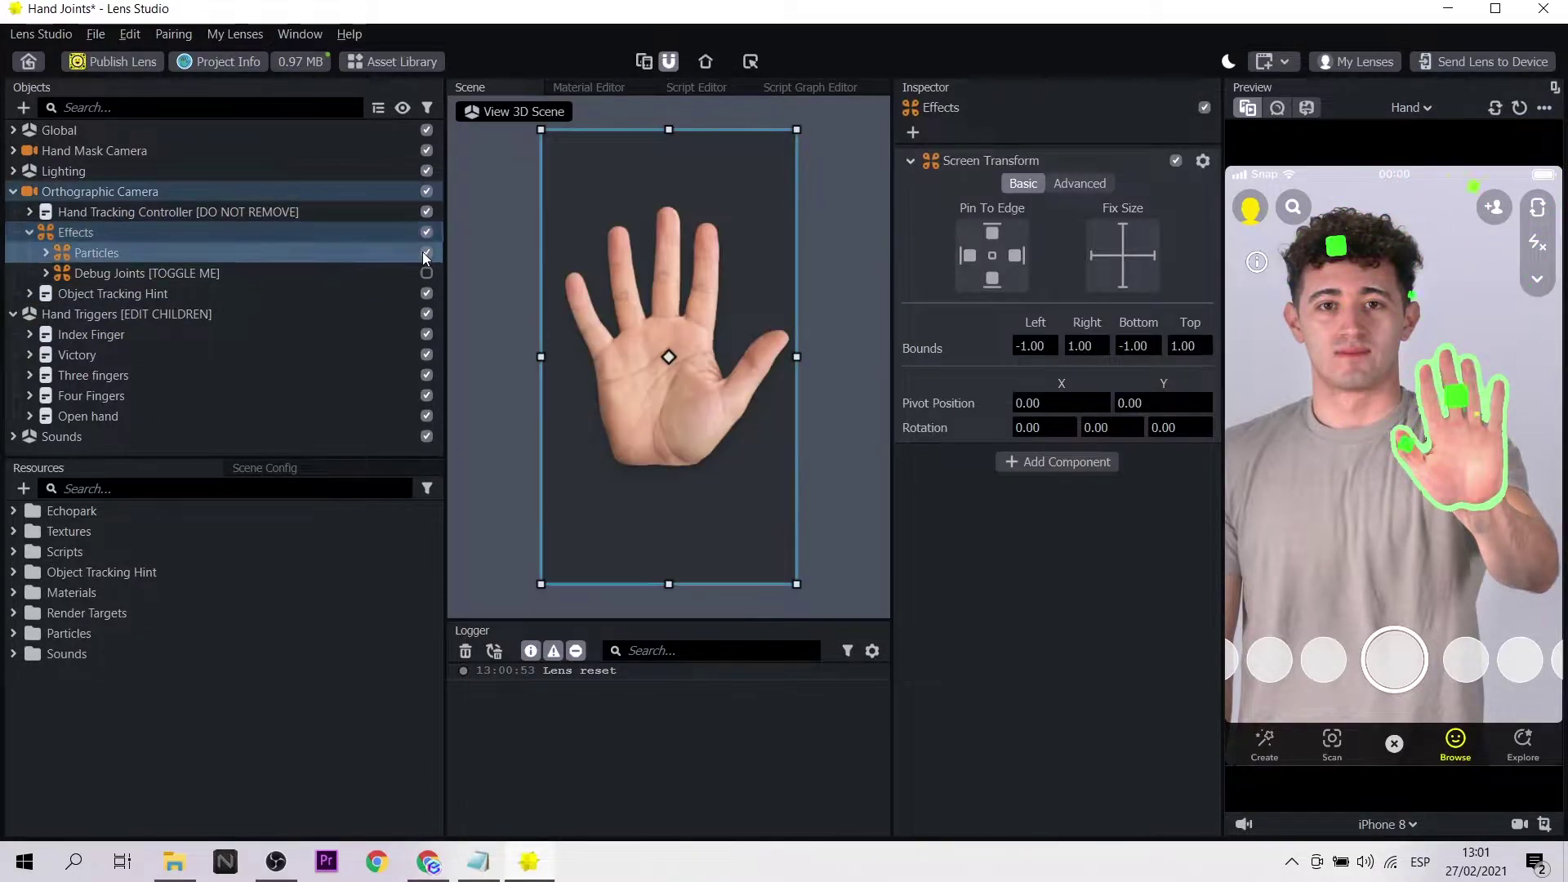
Step: Open the Asset Library and look through the Featured assets
{"action": "left_click", "coordinate": [372, 63]}
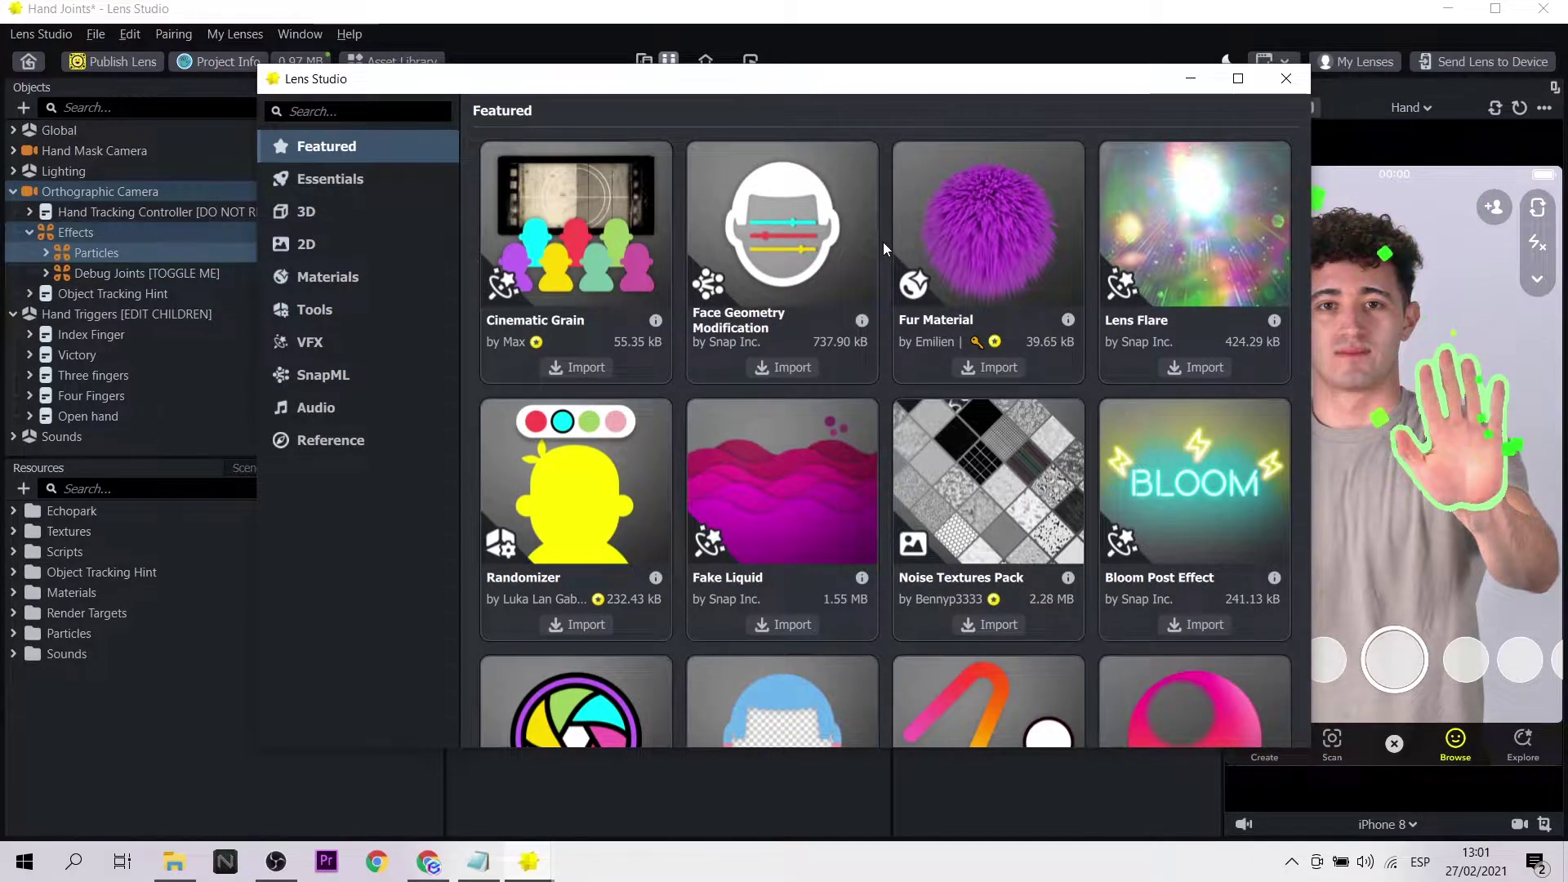
{"action": "scroll", "coordinate": [884, 242], "scroll_direction": "down", "scroll_amount": 1}
{"action": "scroll", "coordinate": [884, 242], "scroll_direction": "up", "scroll_amount": 1}
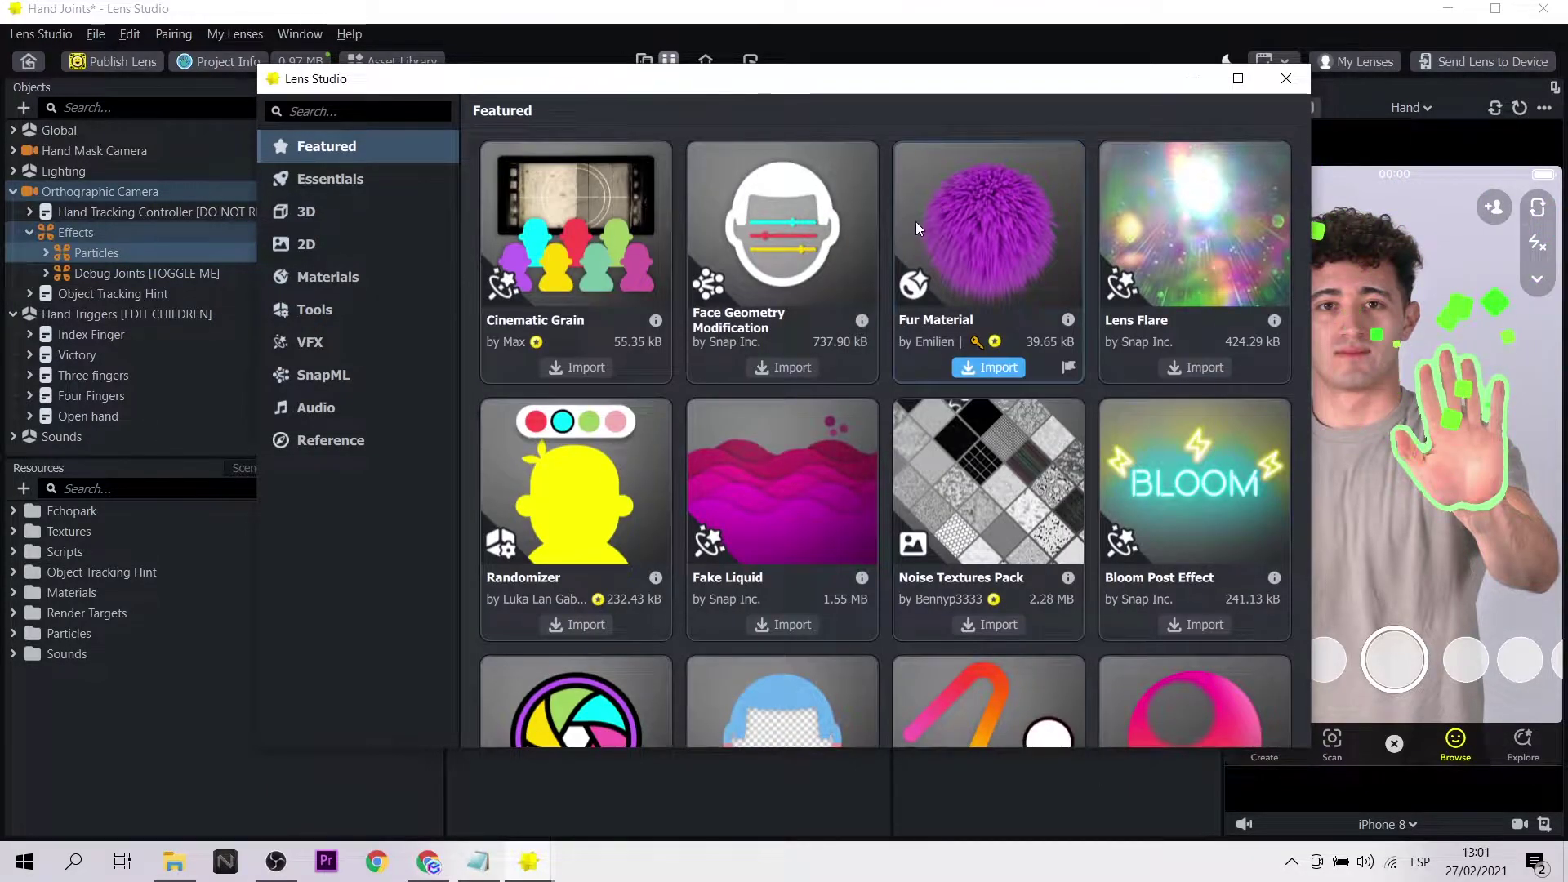
{"action": "scroll", "coordinate": [914, 222], "scroll_direction": "down", "scroll_amount": 1}
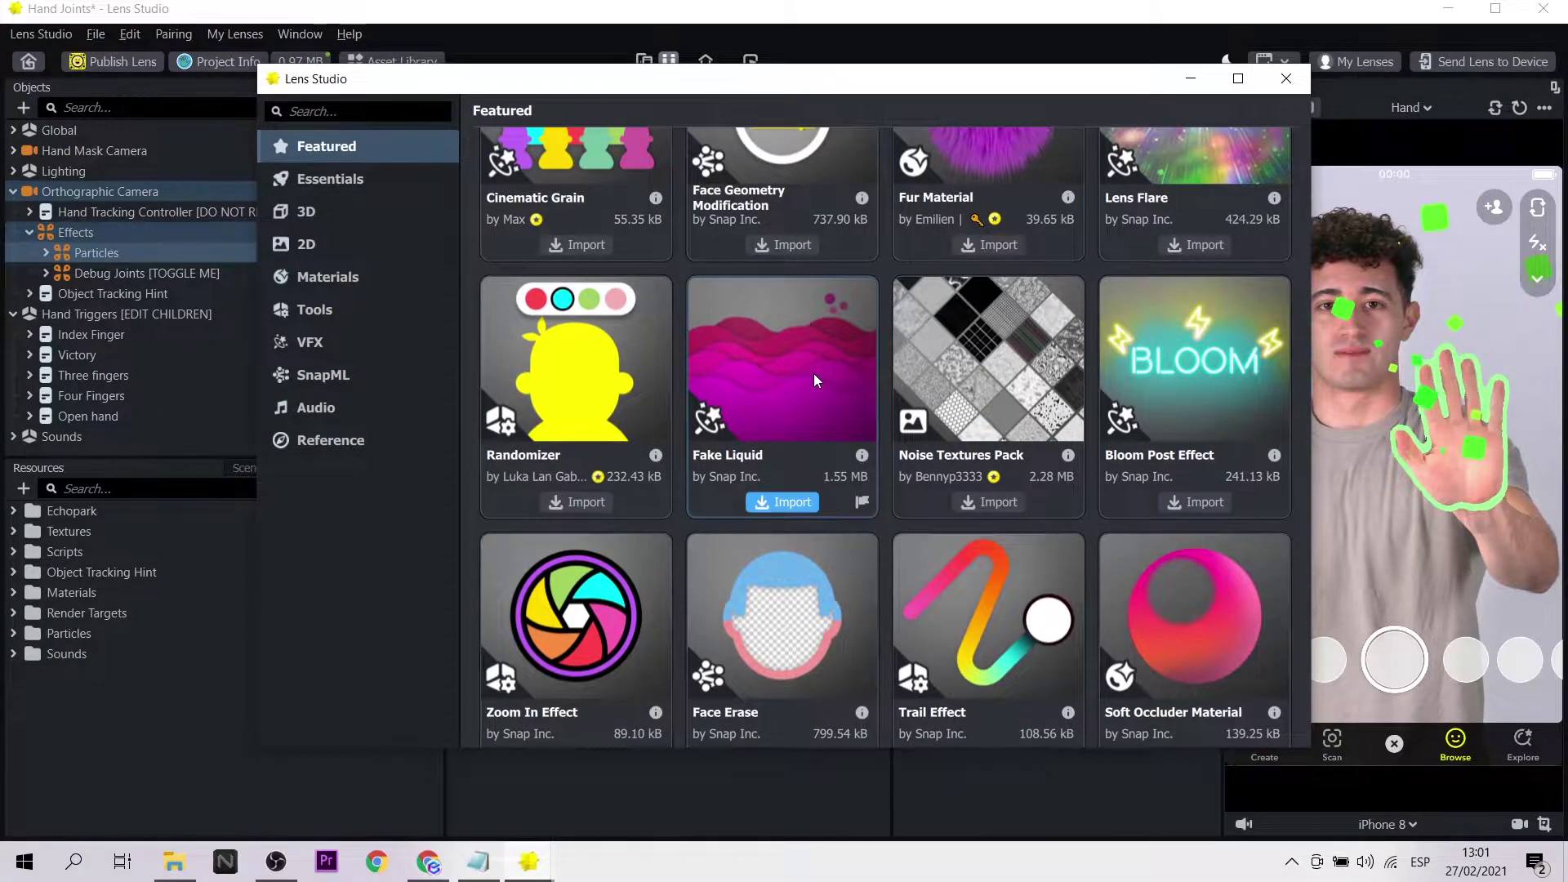
{"action": "scroll", "coordinate": [814, 381], "scroll_direction": "down", "scroll_amount": 2}
{"action": "scroll", "coordinate": [800, 397], "scroll_direction": "up", "scroll_amount": 2}
{"action": "scroll", "coordinate": [879, 407], "scroll_direction": "down", "scroll_amount": 3}
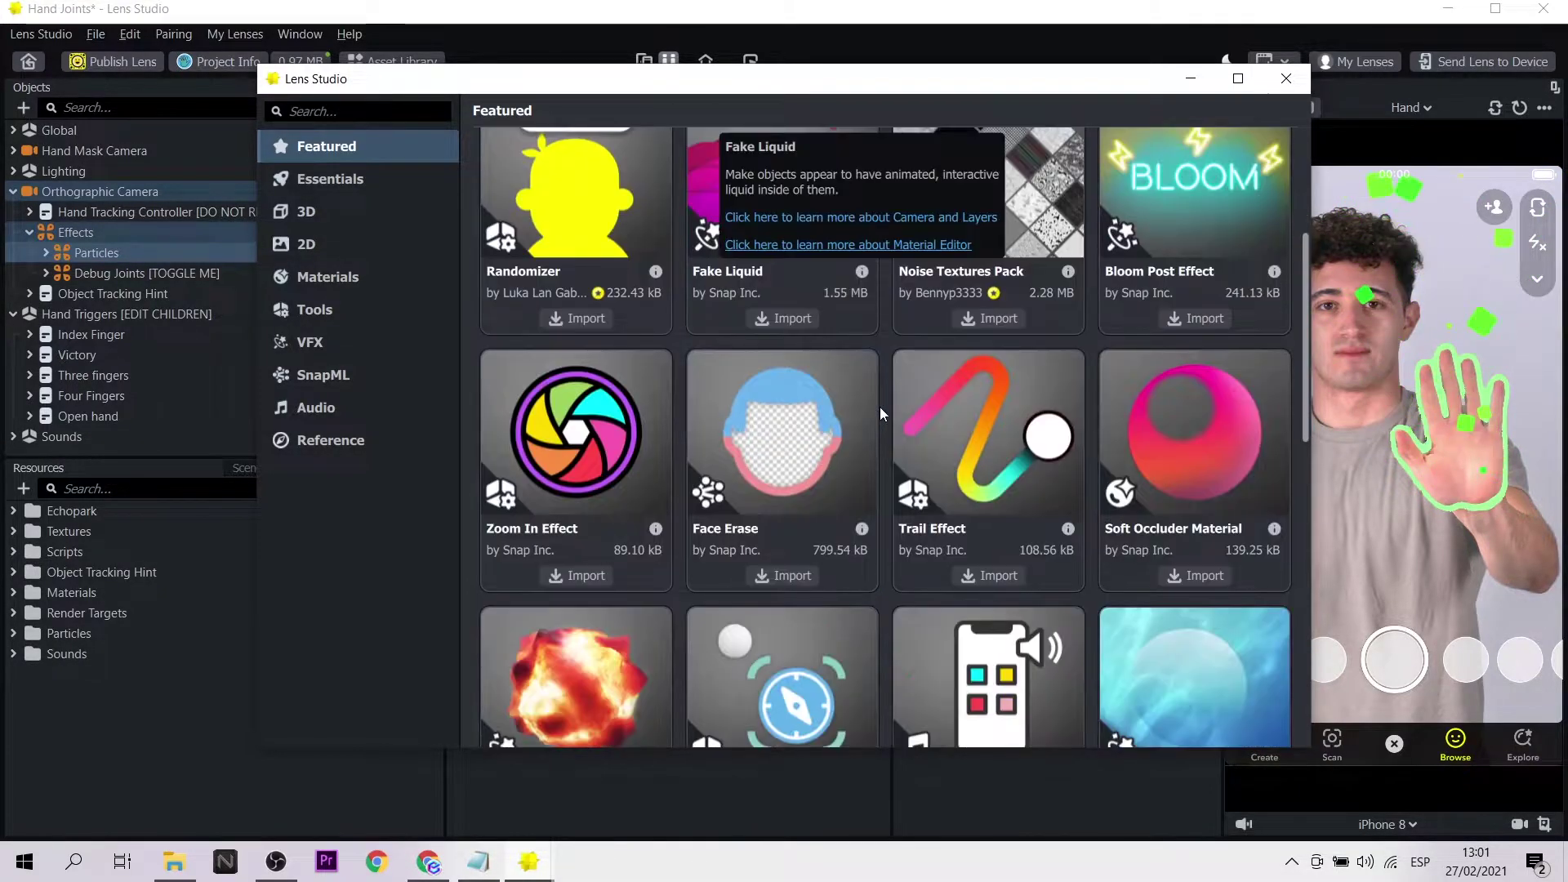
{"action": "scroll", "coordinate": [879, 406], "scroll_direction": "down", "scroll_amount": 4}
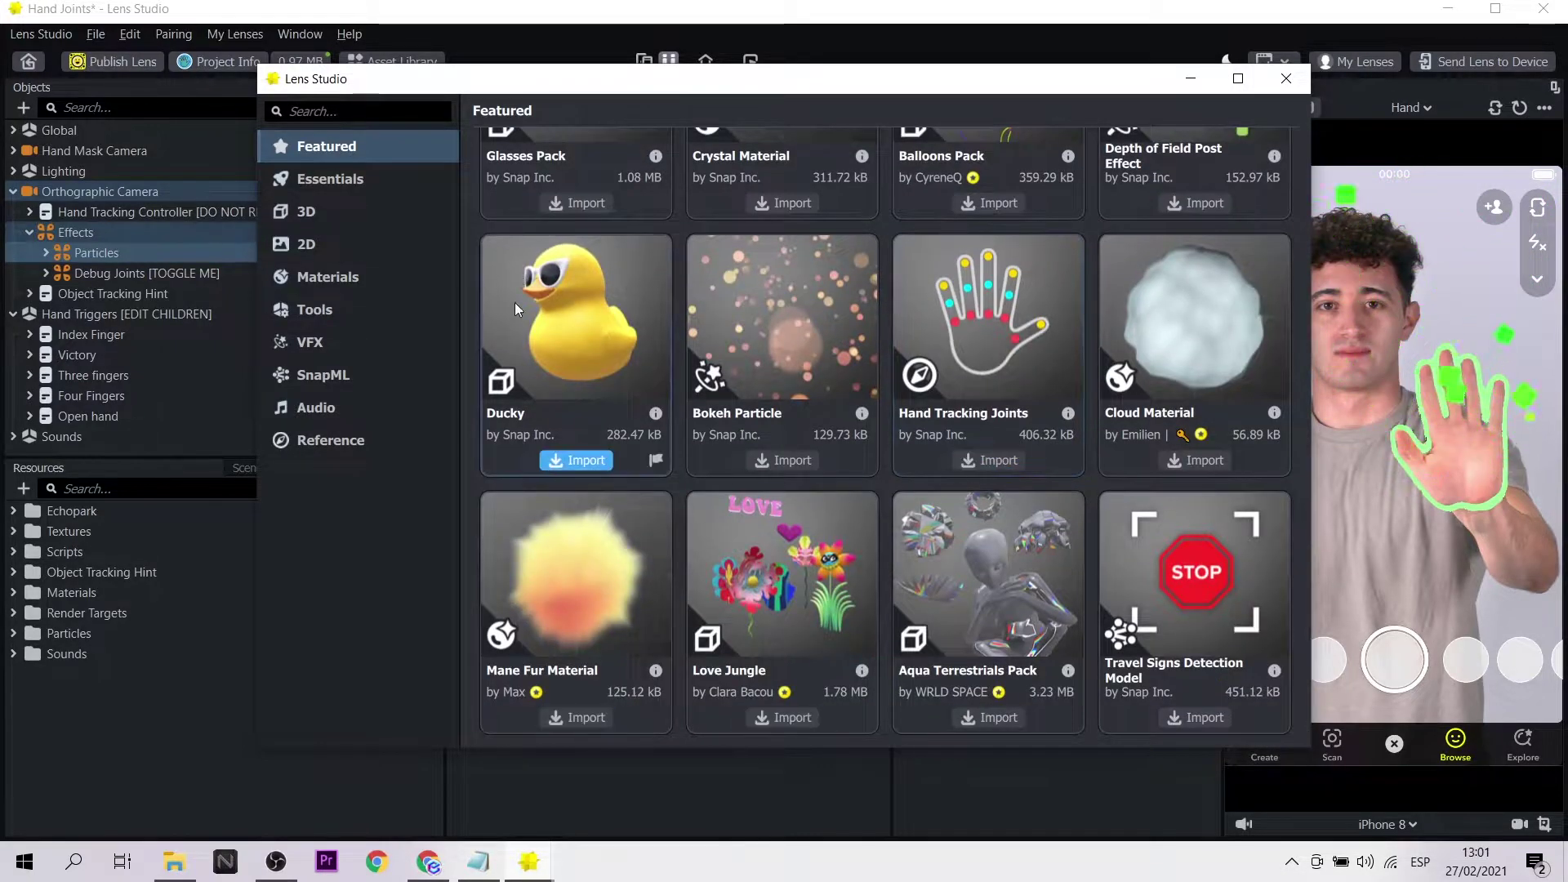
Step: Browse the Essentials, VFX, Tools, Materials and SnapML categories of the Asset Library
{"action": "left_click", "coordinate": [339, 212]}
{"action": "left_click", "coordinate": [365, 180]}
{"action": "scroll", "coordinate": [939, 452], "scroll_direction": "down", "scroll_amount": 3}
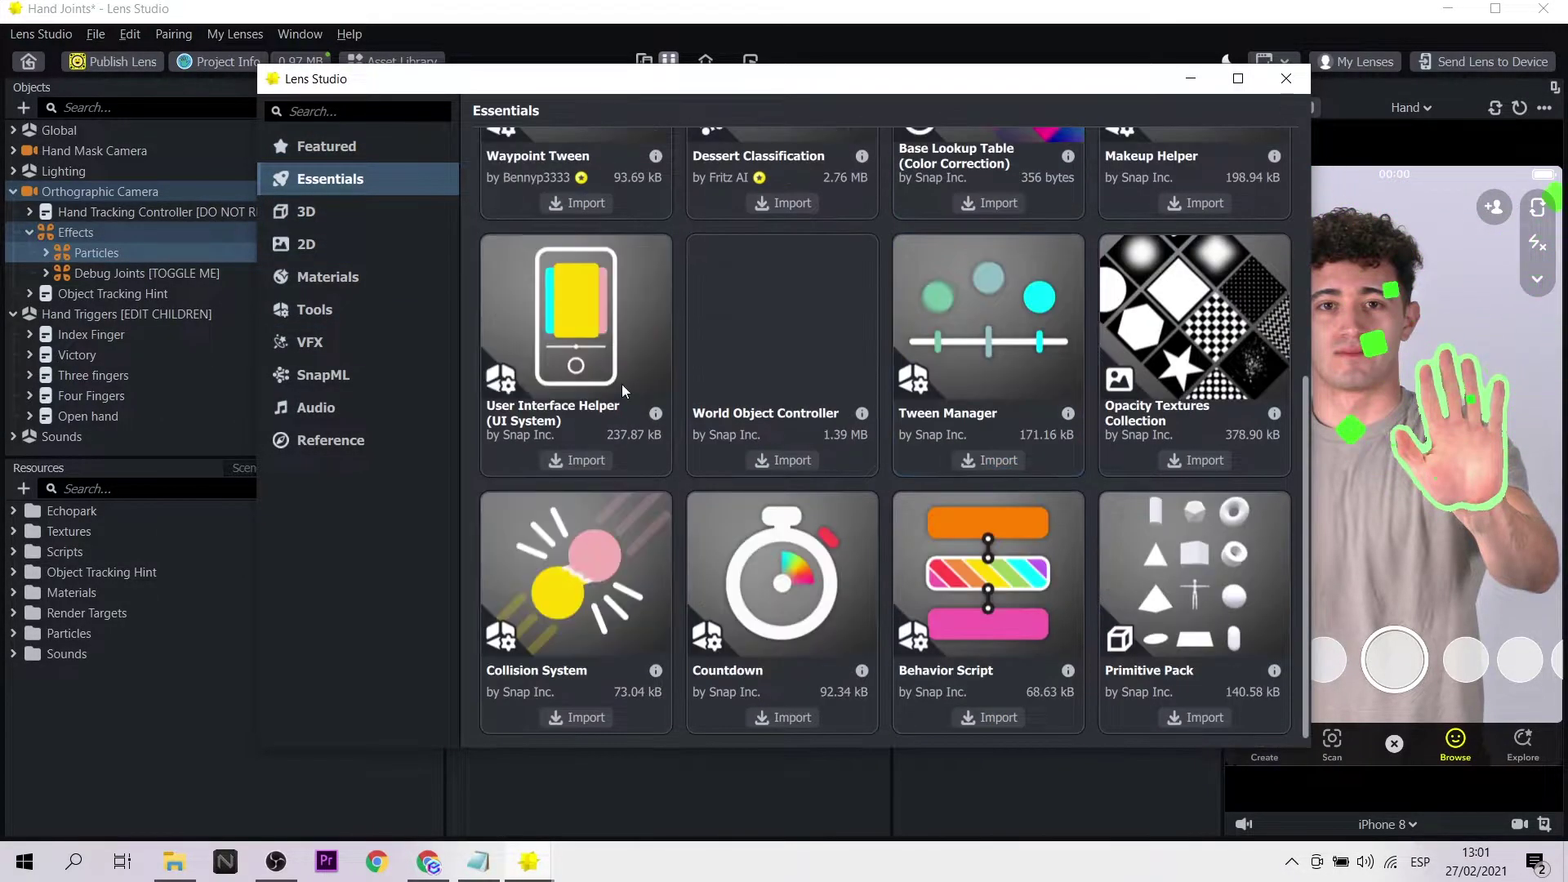
{"action": "left_click", "coordinate": [309, 341]}
{"action": "scroll", "coordinate": [1045, 445], "scroll_direction": "down", "scroll_amount": 4}
{"action": "left_click", "coordinate": [388, 316]}
{"action": "scroll", "coordinate": [1076, 488], "scroll_direction": "down", "scroll_amount": 3}
{"action": "left_click", "coordinate": [328, 276]}
{"action": "scroll", "coordinate": [800, 464], "scroll_direction": "down", "scroll_amount": 3}
{"action": "scroll", "coordinate": [800, 464], "scroll_direction": "down", "scroll_amount": 5}
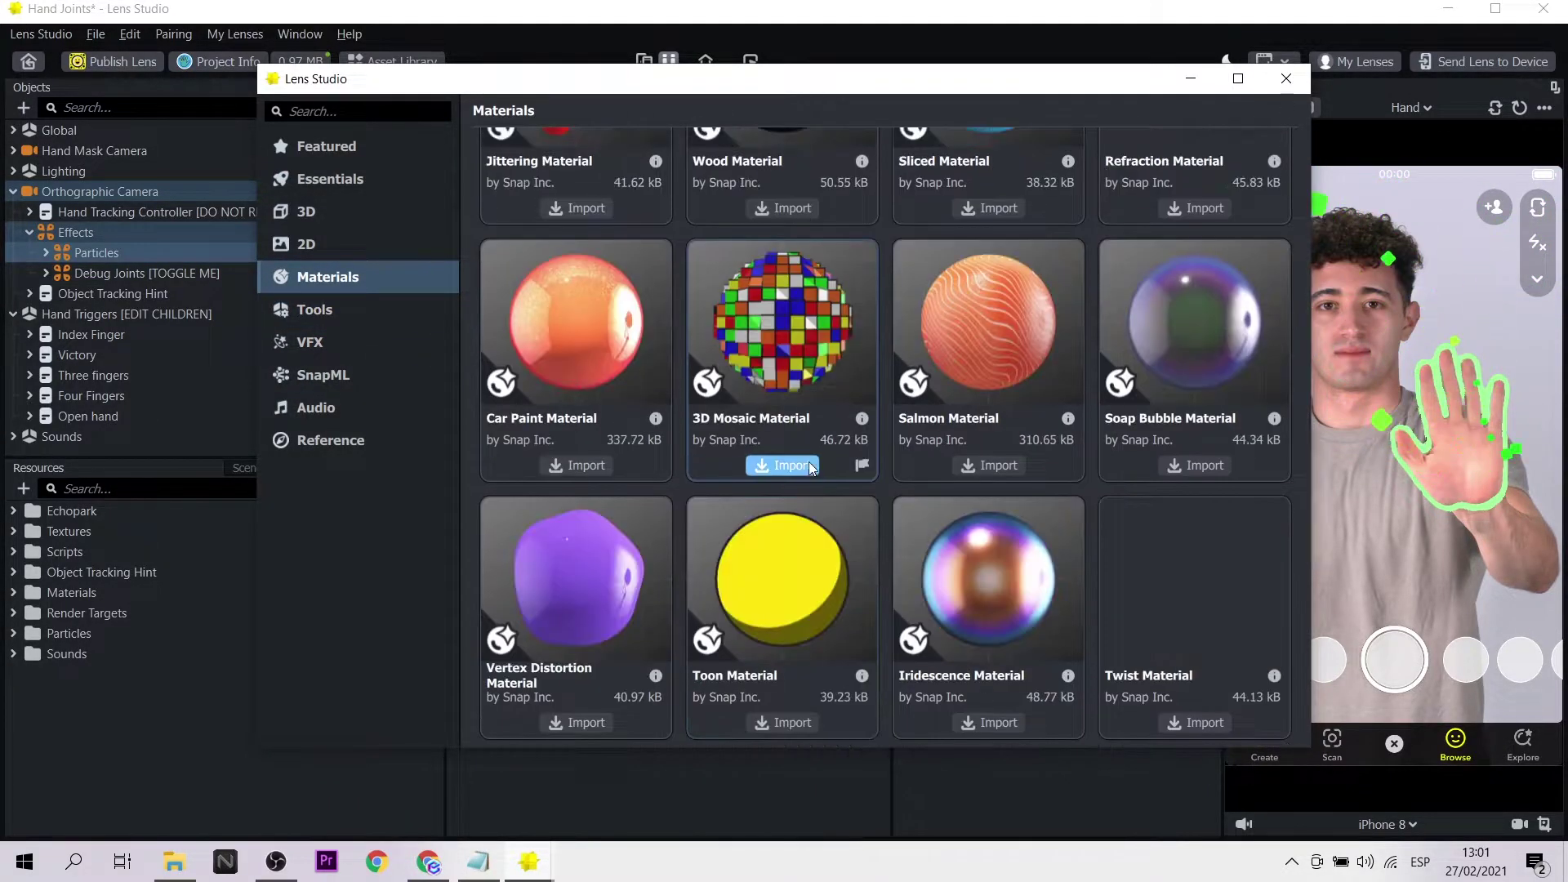
{"action": "left_click", "coordinate": [323, 375]}
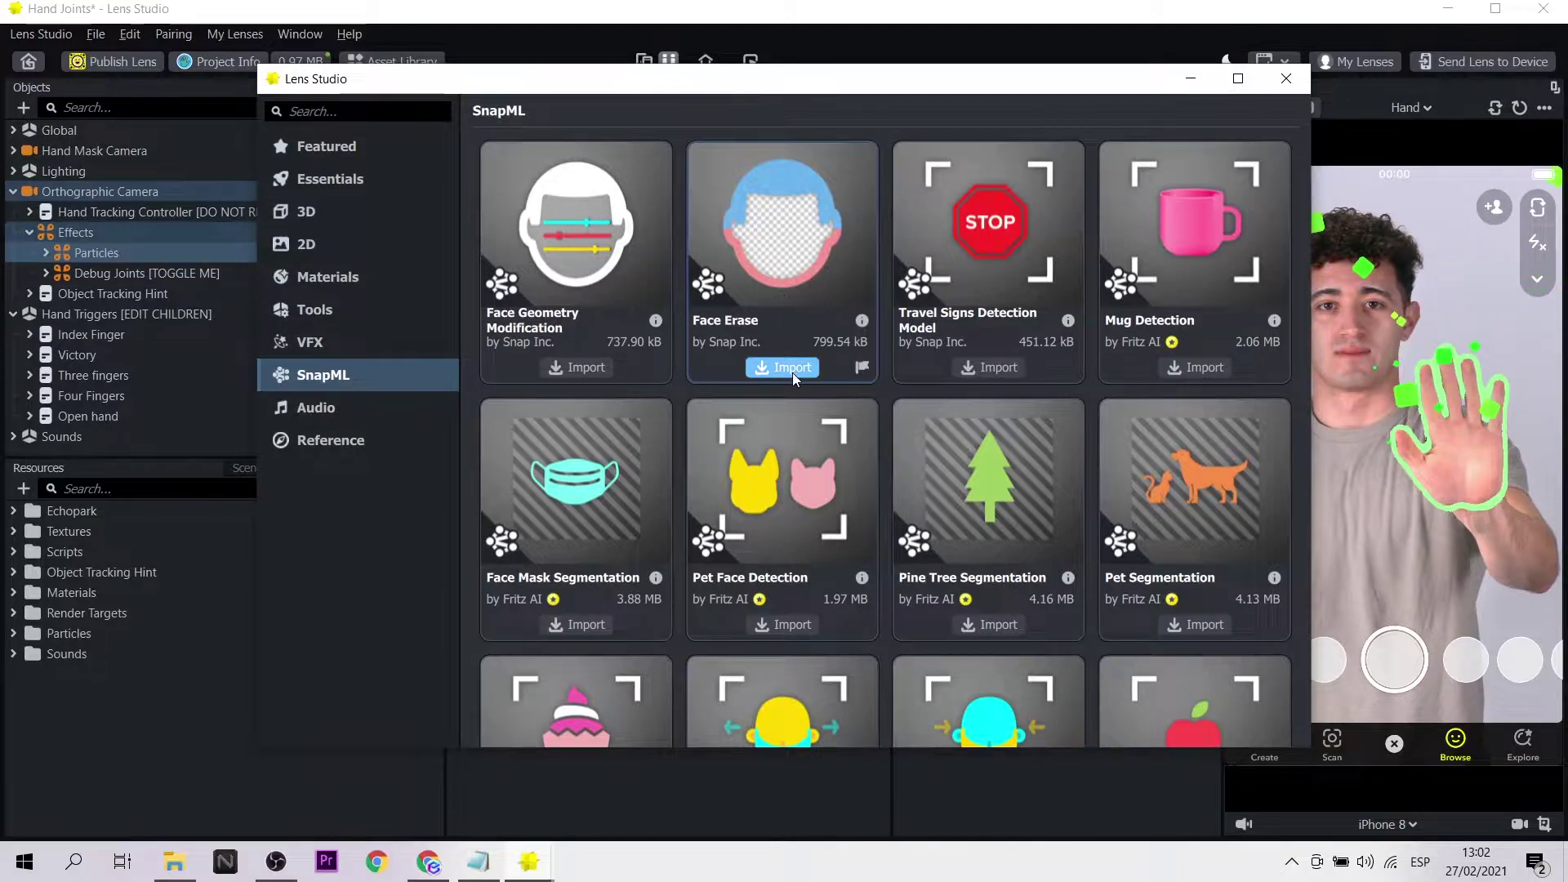
{"action": "scroll", "coordinate": [793, 373], "scroll_direction": "down", "scroll_amount": 3}
{"action": "scroll", "coordinate": [792, 372], "scroll_direction": "down", "scroll_amount": 8}
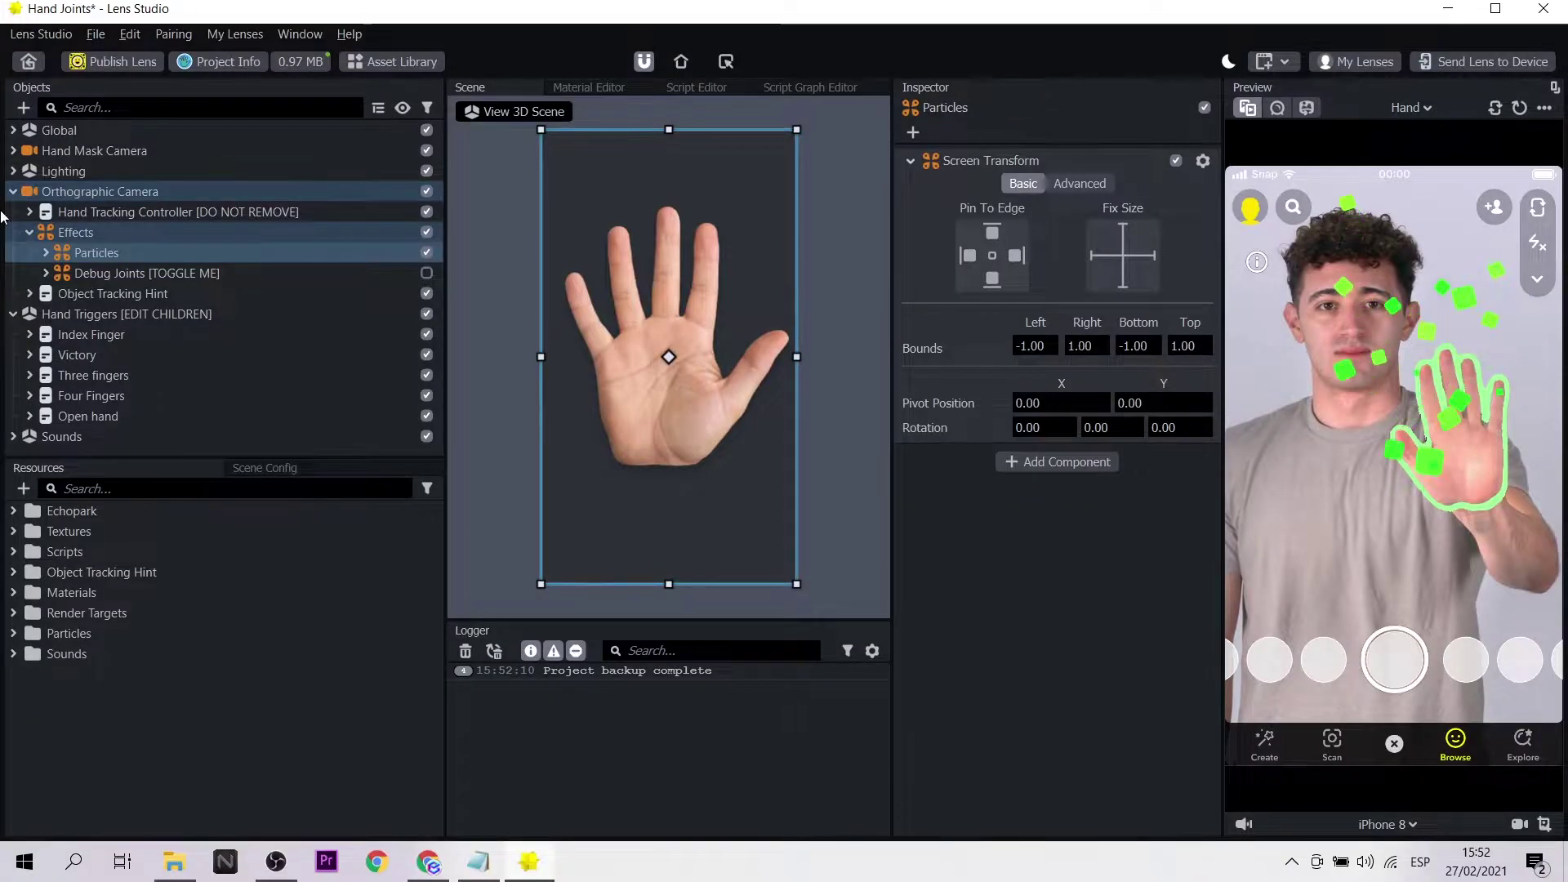
Step: Examine the Hand Triggers children, including the Index Finger trigger's events, and the Sounds group, and collapse both groups
{"action": "left_click", "coordinate": [149, 316]}
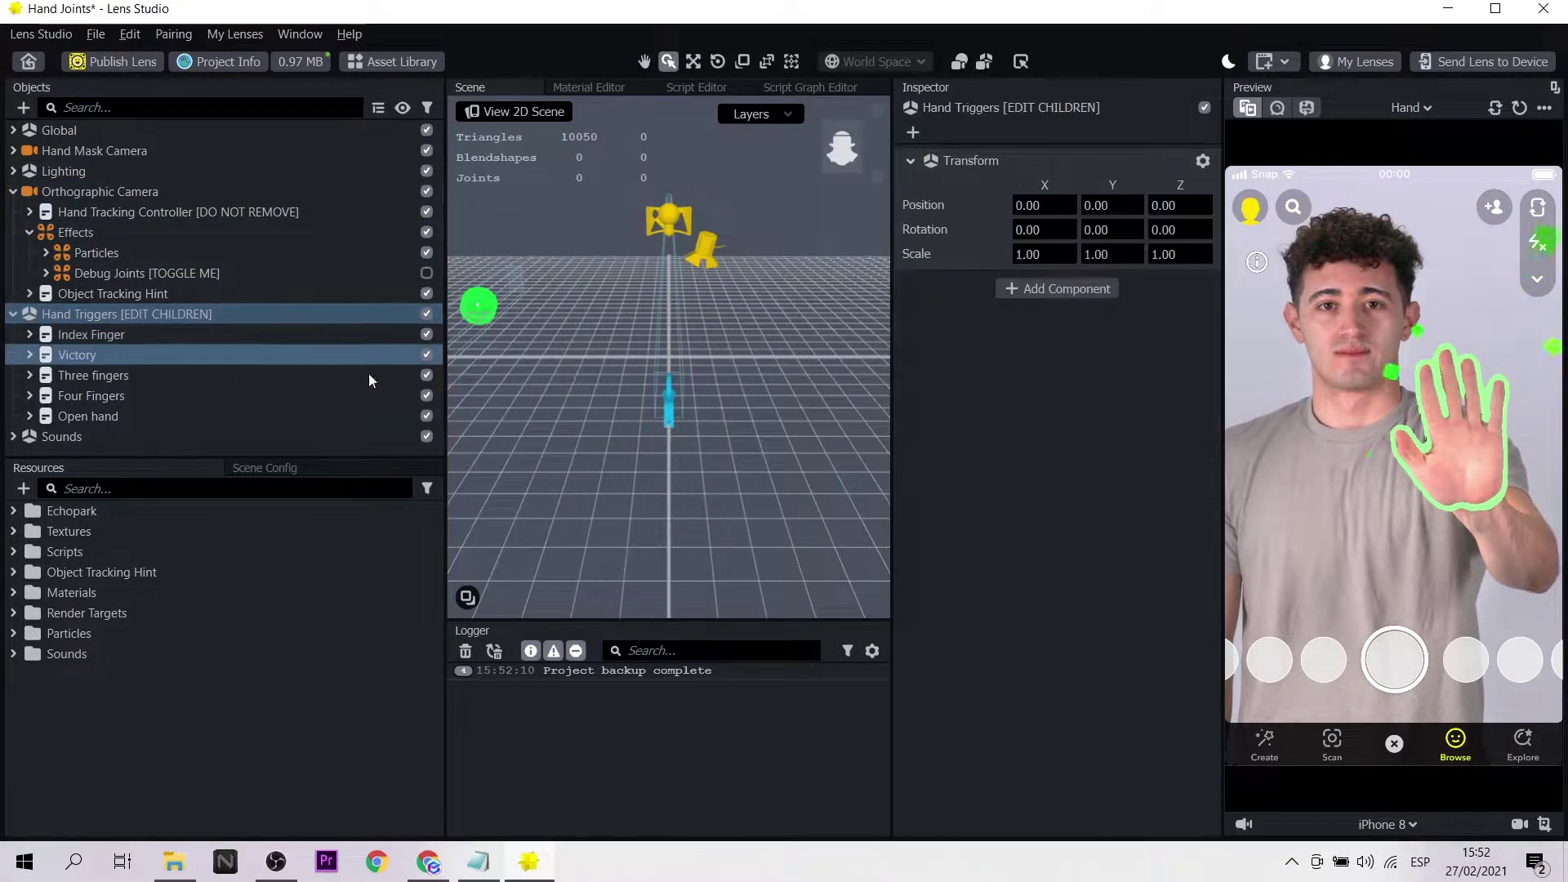
{"action": "left_click", "coordinate": [28, 335]}
{"action": "left_click", "coordinate": [208, 374]}
{"action": "scroll", "coordinate": [207, 366], "scroll_direction": "down", "scroll_amount": 1}
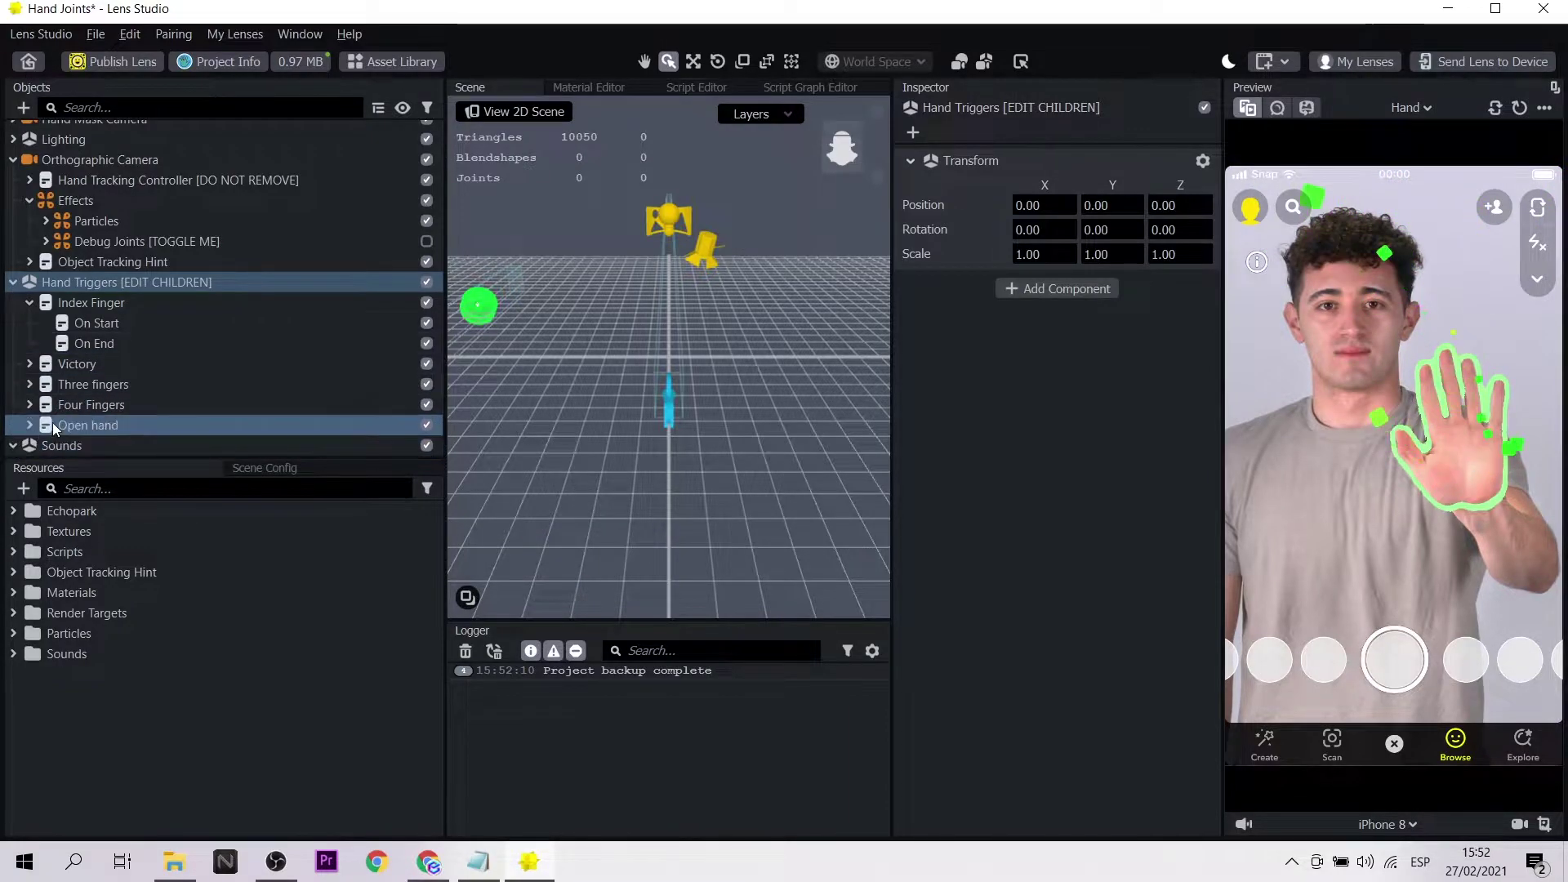
{"action": "left_click", "coordinate": [13, 445]}
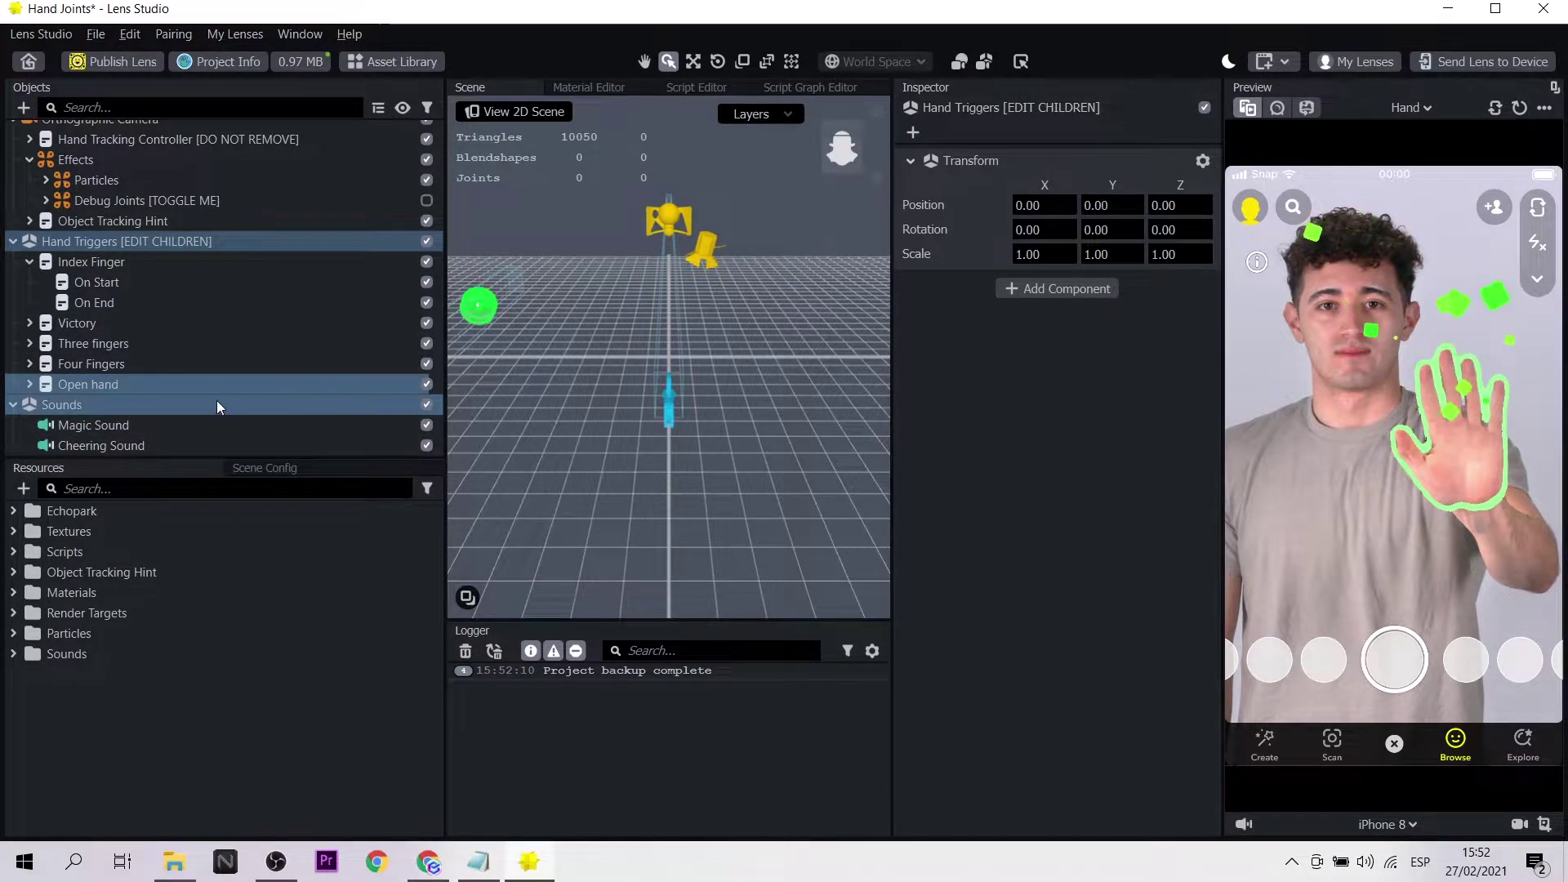
{"action": "scroll", "coordinate": [217, 400], "scroll_direction": "up", "scroll_amount": 3}
{"action": "left_click", "coordinate": [13, 314]}
{"action": "left_click", "coordinate": [13, 334]}
Step: Expand the Hand Tracking Controller and switch its Hand Mask on and off again to check the effect in the preview
{"action": "left_click", "coordinate": [121, 235]}
{"action": "left_click_drag", "start_coordinate": [121, 245], "coordinate": [405, 287]}
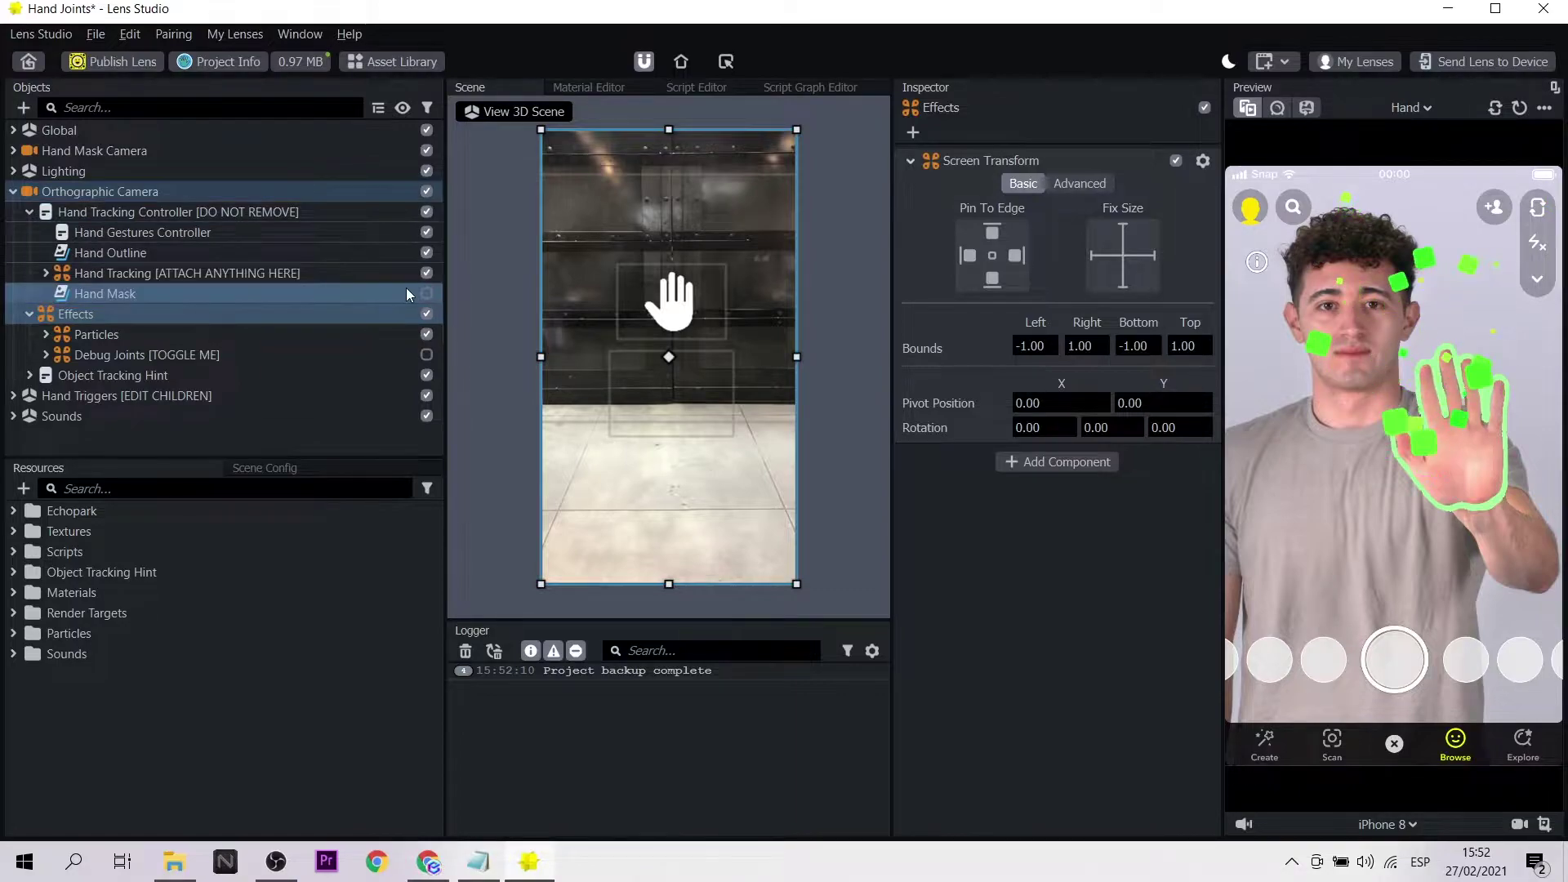
{"action": "left_click", "coordinate": [426, 293]}
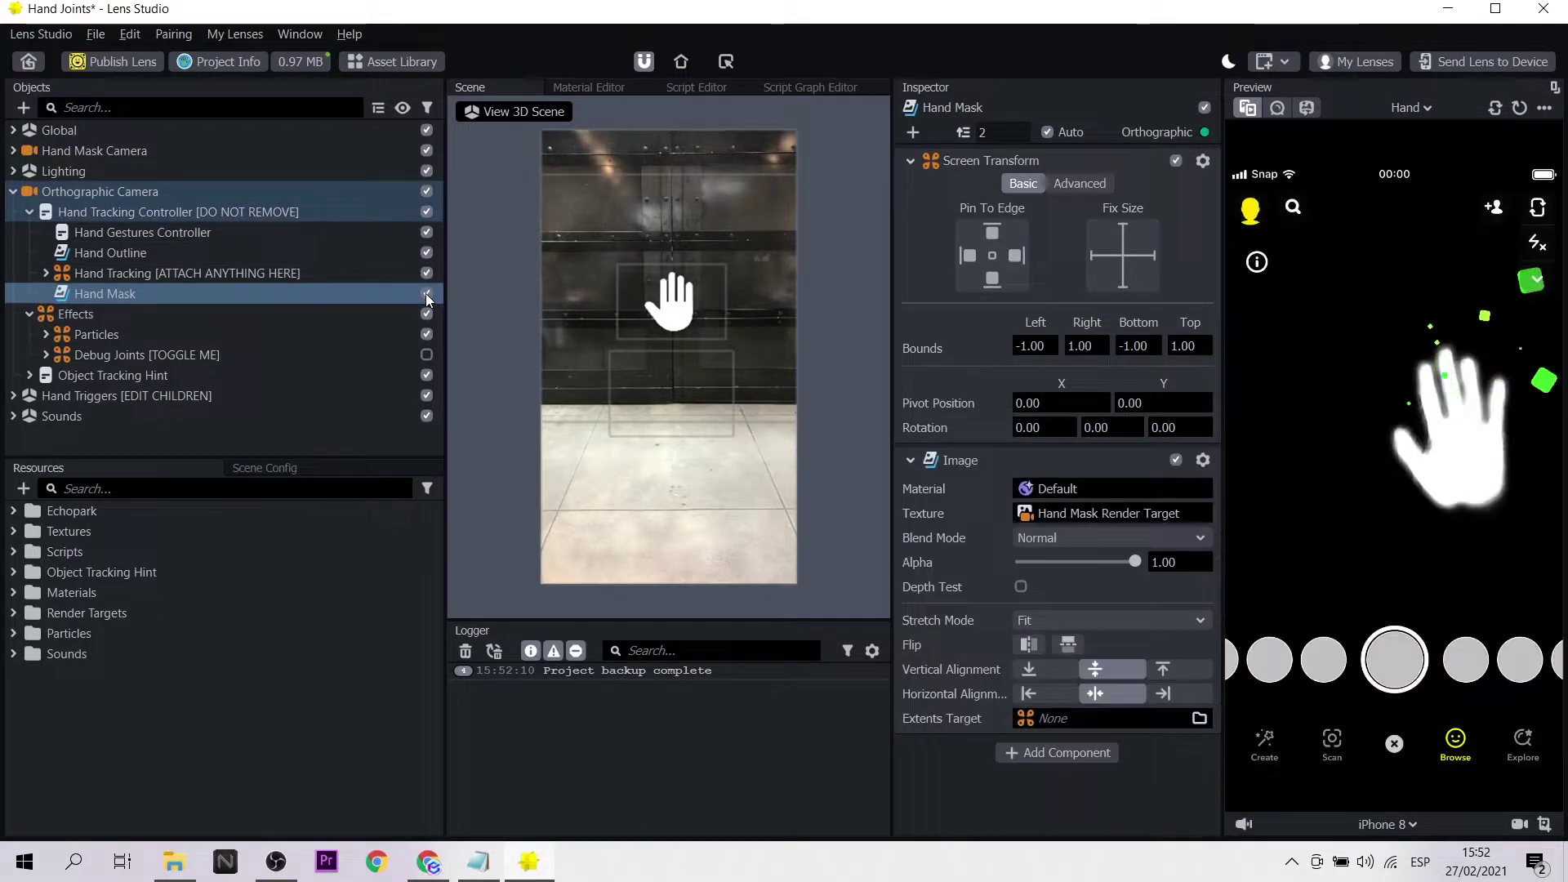
{"action": "left_click", "coordinate": [427, 293]}
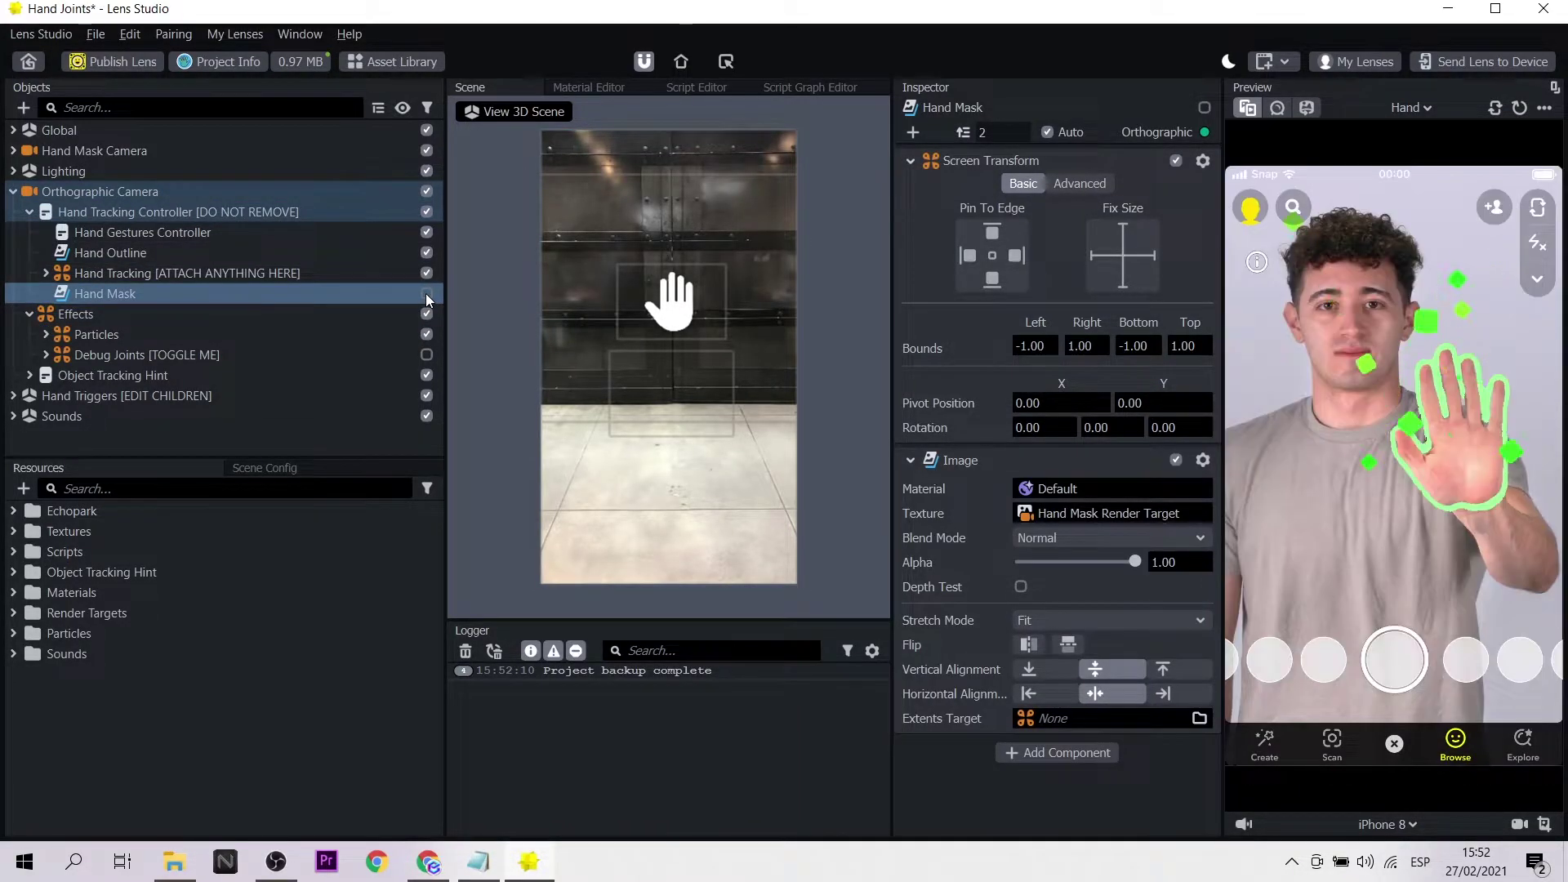
Step: Hide the Hand Outline object and show it again to check the effect in the preview
{"action": "left_click", "coordinate": [84, 252]}
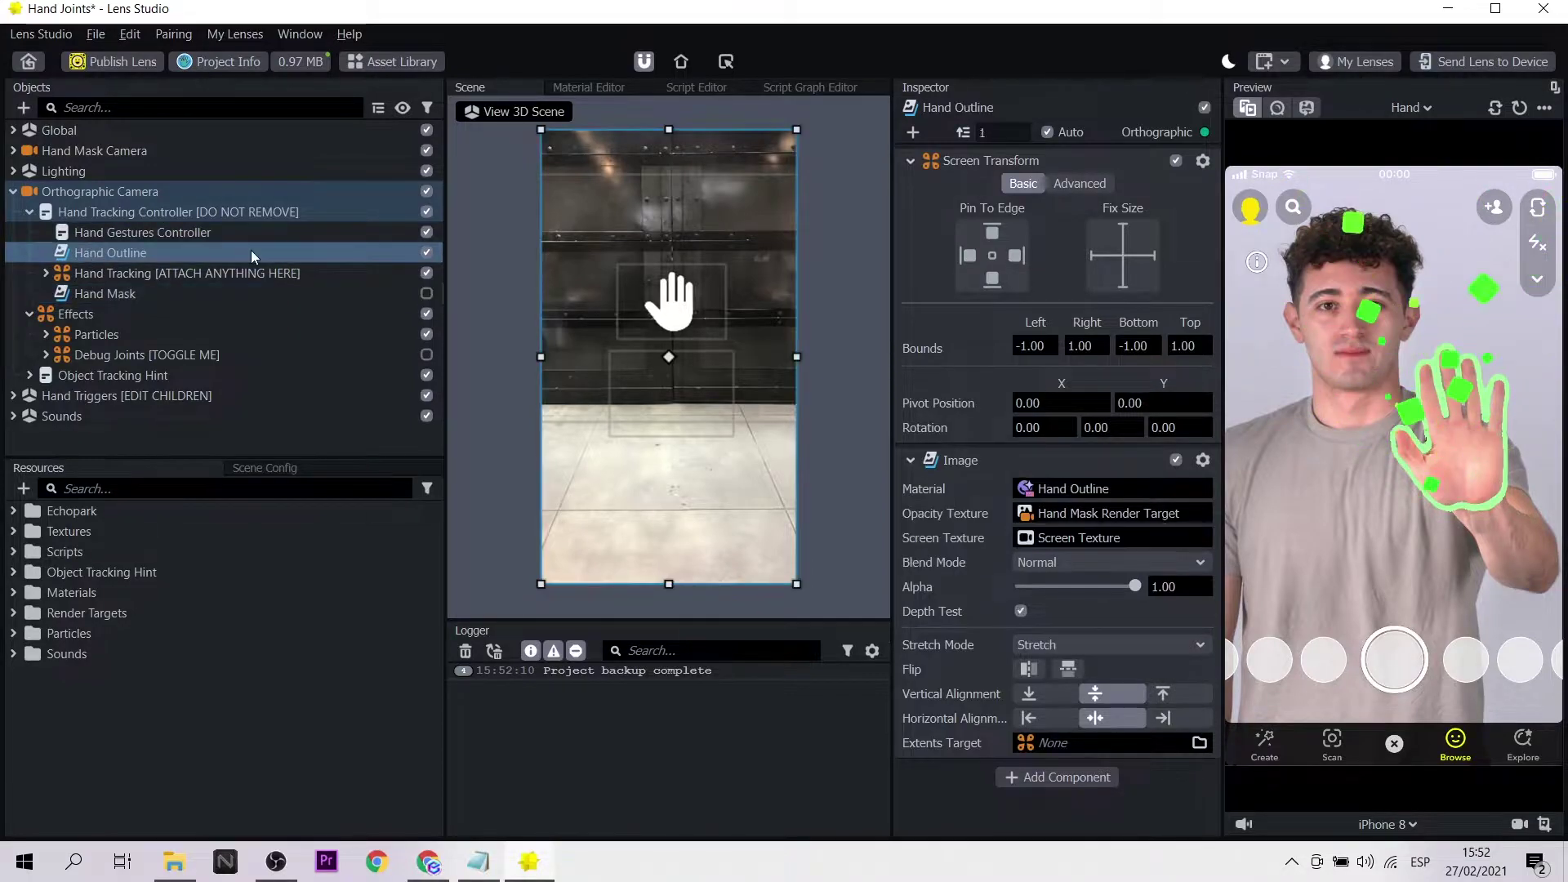
{"action": "left_click", "coordinate": [425, 252]}
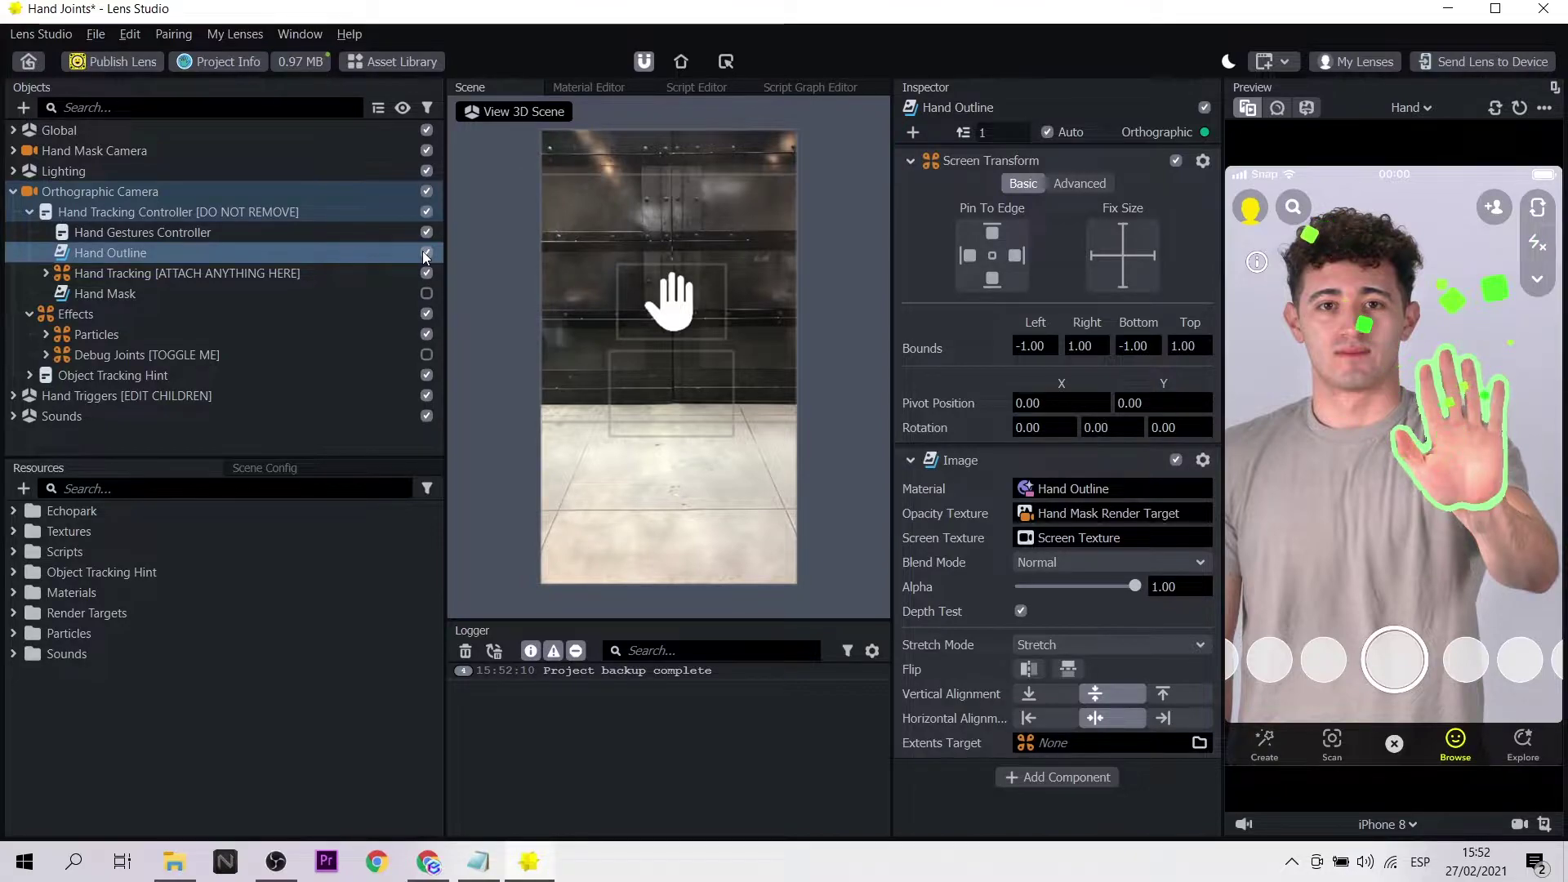
{"action": "left_click", "coordinate": [425, 253]}
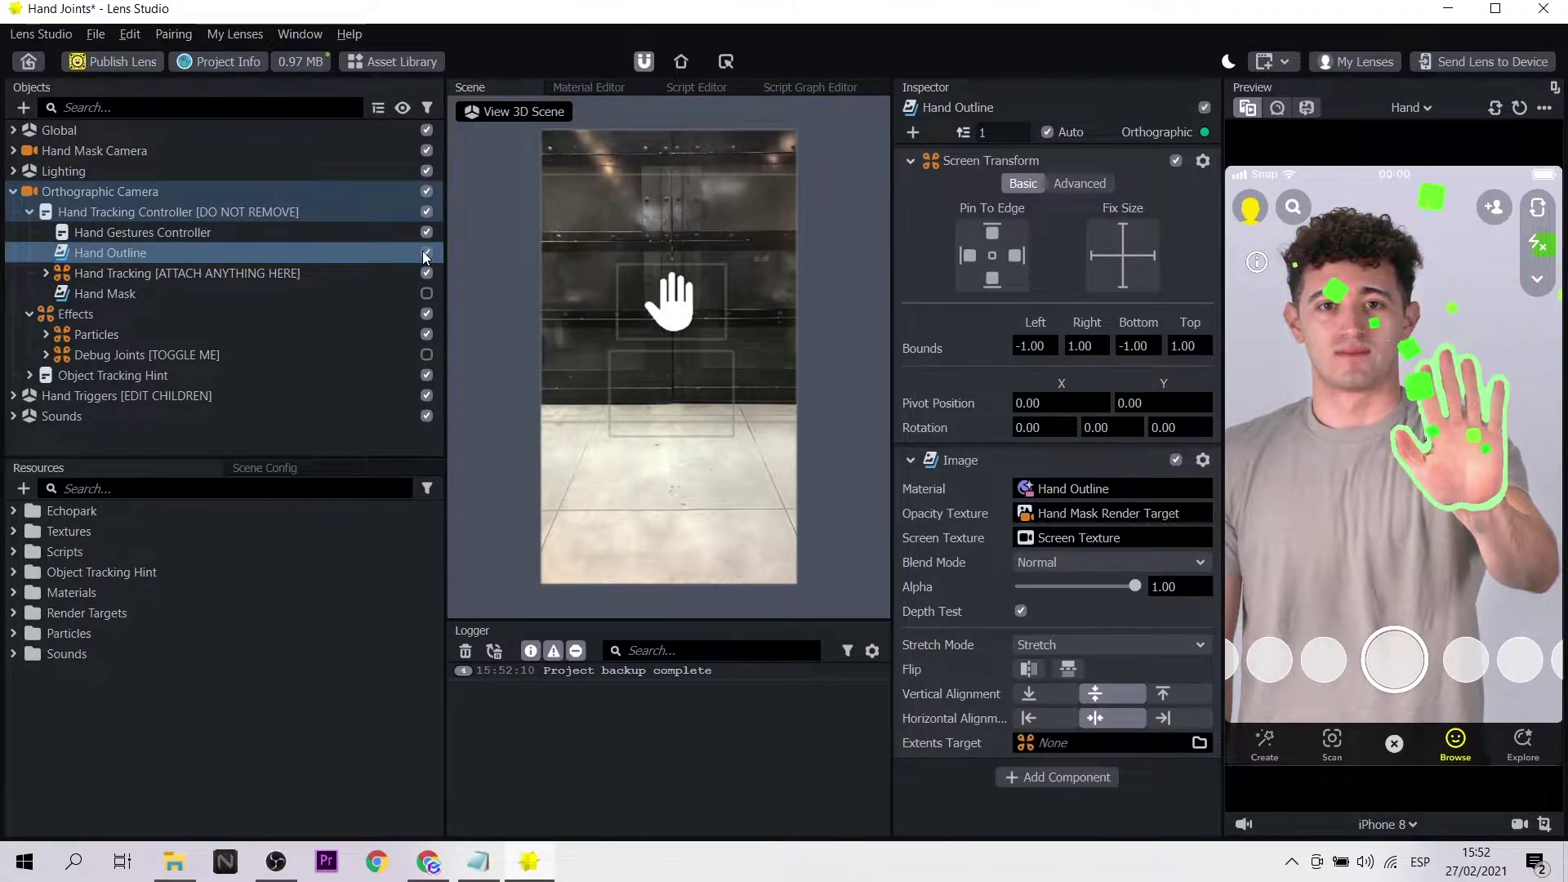
Step: Expand the Particles group and enable Squares under Center, Sparkles under Index Finger and Dots under Mid Finger
{"action": "left_click", "coordinate": [106, 336]}
{"action": "left_click", "coordinate": [47, 335]}
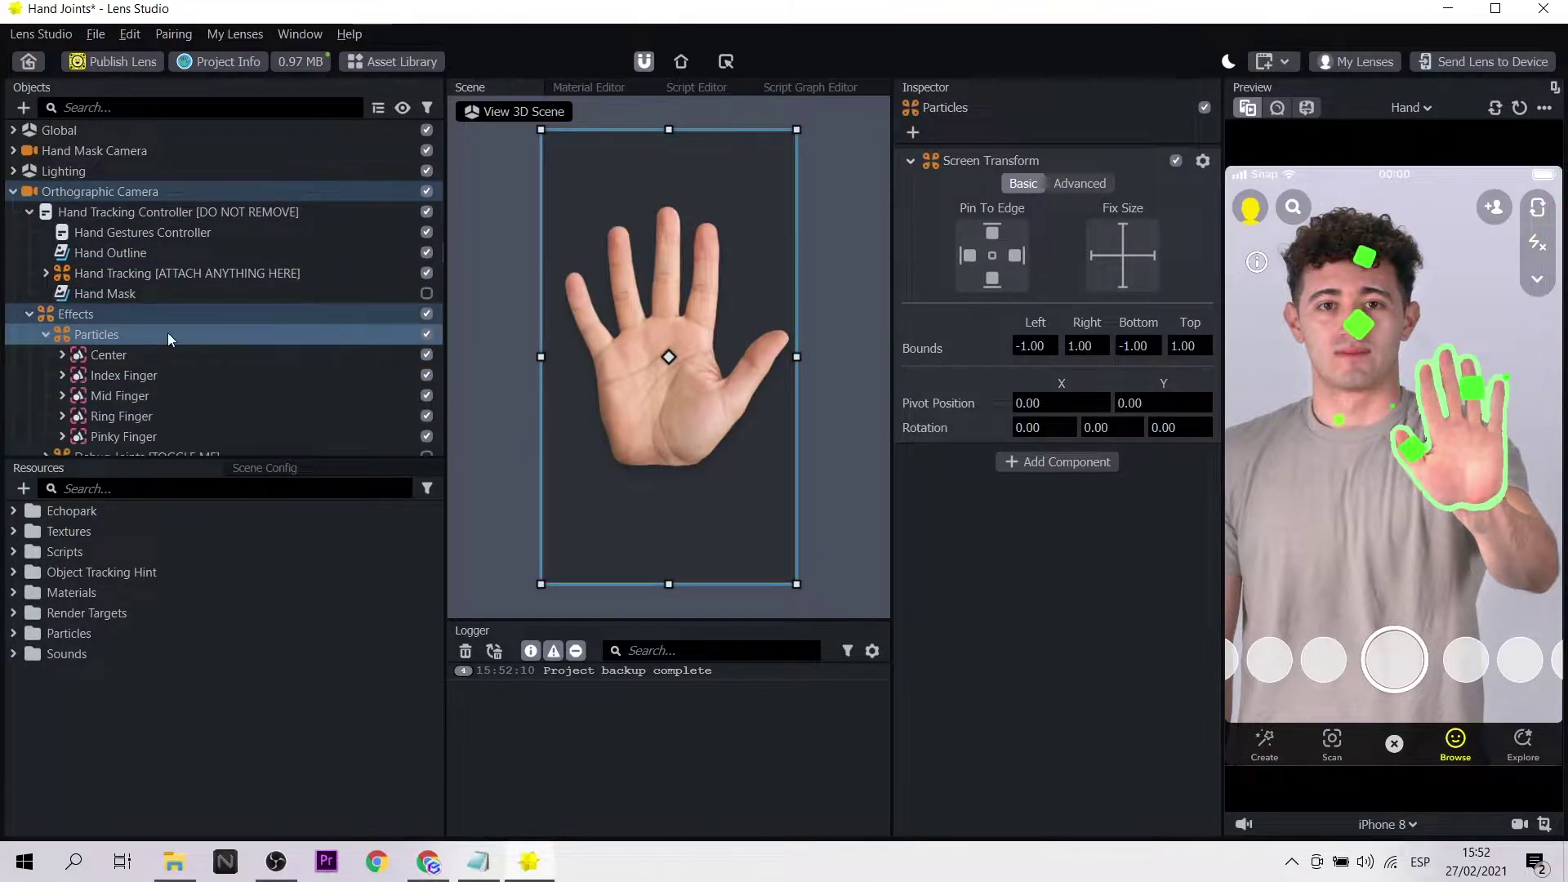
{"action": "scroll", "coordinate": [158, 332], "scroll_direction": "down", "scroll_amount": 1}
{"action": "left_click", "coordinate": [62, 282]}
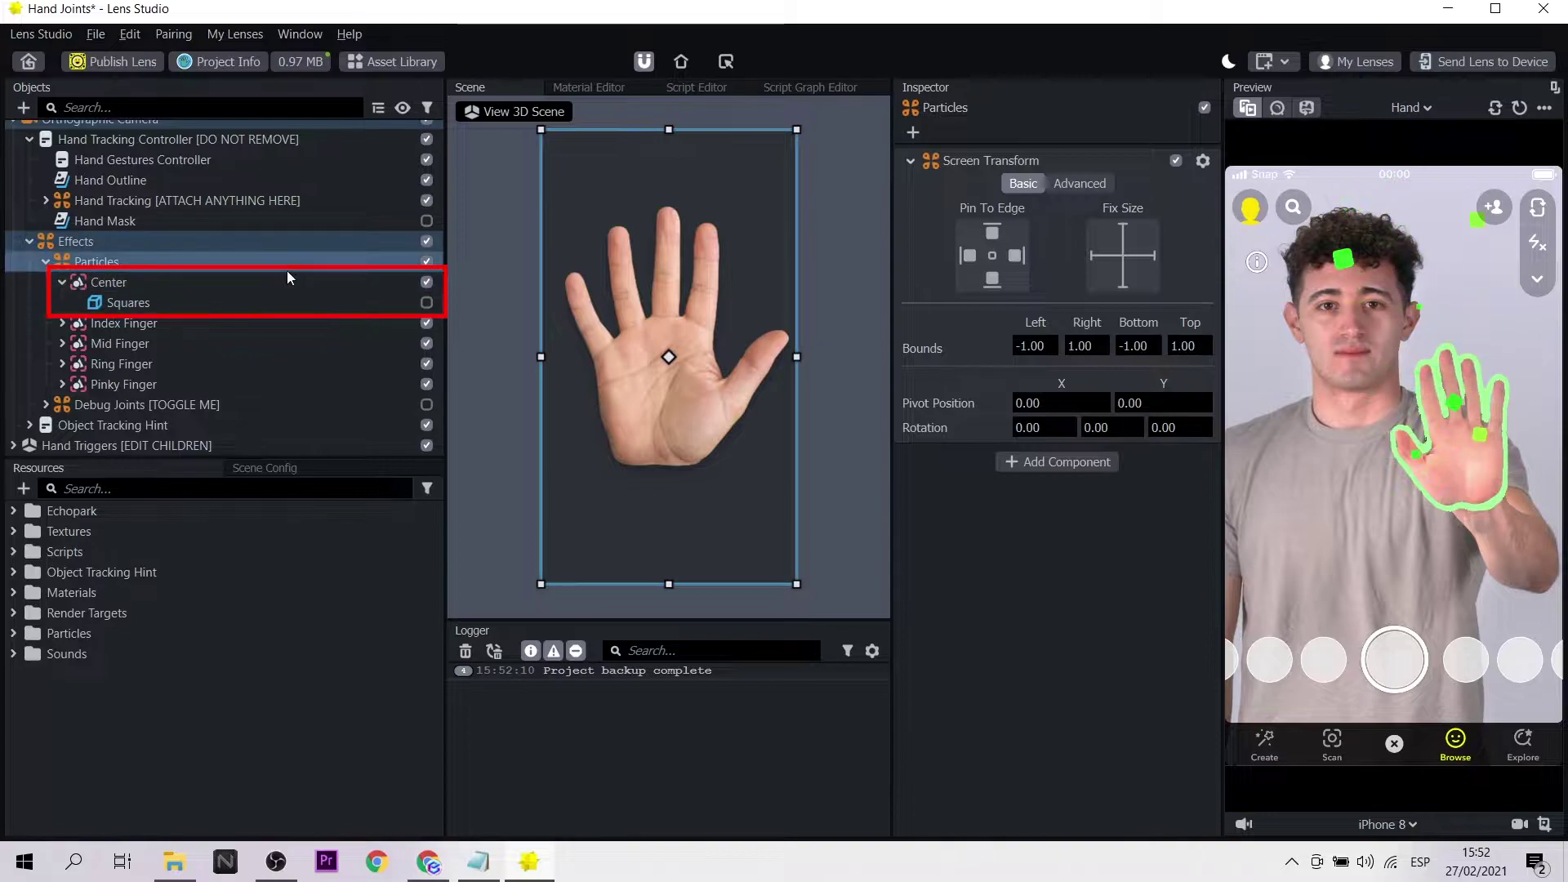
{"action": "left_click", "coordinate": [128, 302]}
{"action": "left_click", "coordinate": [427, 302]}
{"action": "left_click", "coordinate": [62, 323]}
{"action": "left_click", "coordinate": [129, 343]}
{"action": "left_click", "coordinate": [62, 364]}
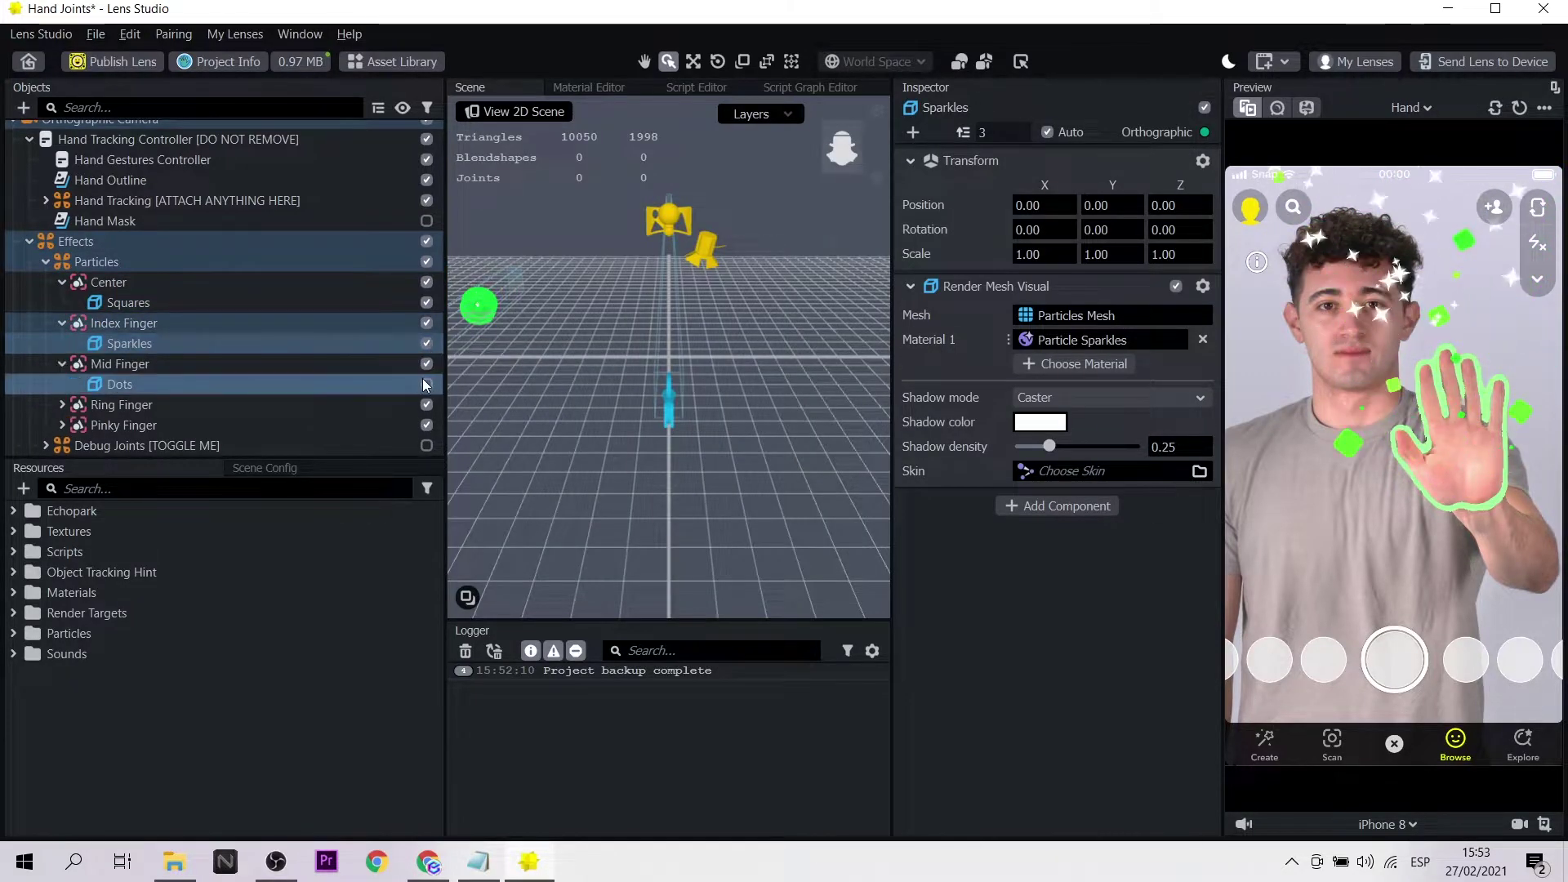
{"action": "left_click", "coordinate": [426, 384]}
Step: Enable the Crosses particles under Ring Finger and the Circles particles under Pinky Finger
{"action": "scroll", "coordinate": [245, 367], "scroll_direction": "down", "scroll_amount": 2}
{"action": "left_click", "coordinate": [62, 322]}
{"action": "left_click", "coordinate": [128, 343]}
{"action": "left_click", "coordinate": [426, 343]}
{"action": "left_click", "coordinate": [62, 363]}
{"action": "left_click", "coordinate": [124, 384]}
{"action": "left_click", "coordinate": [426, 383]}
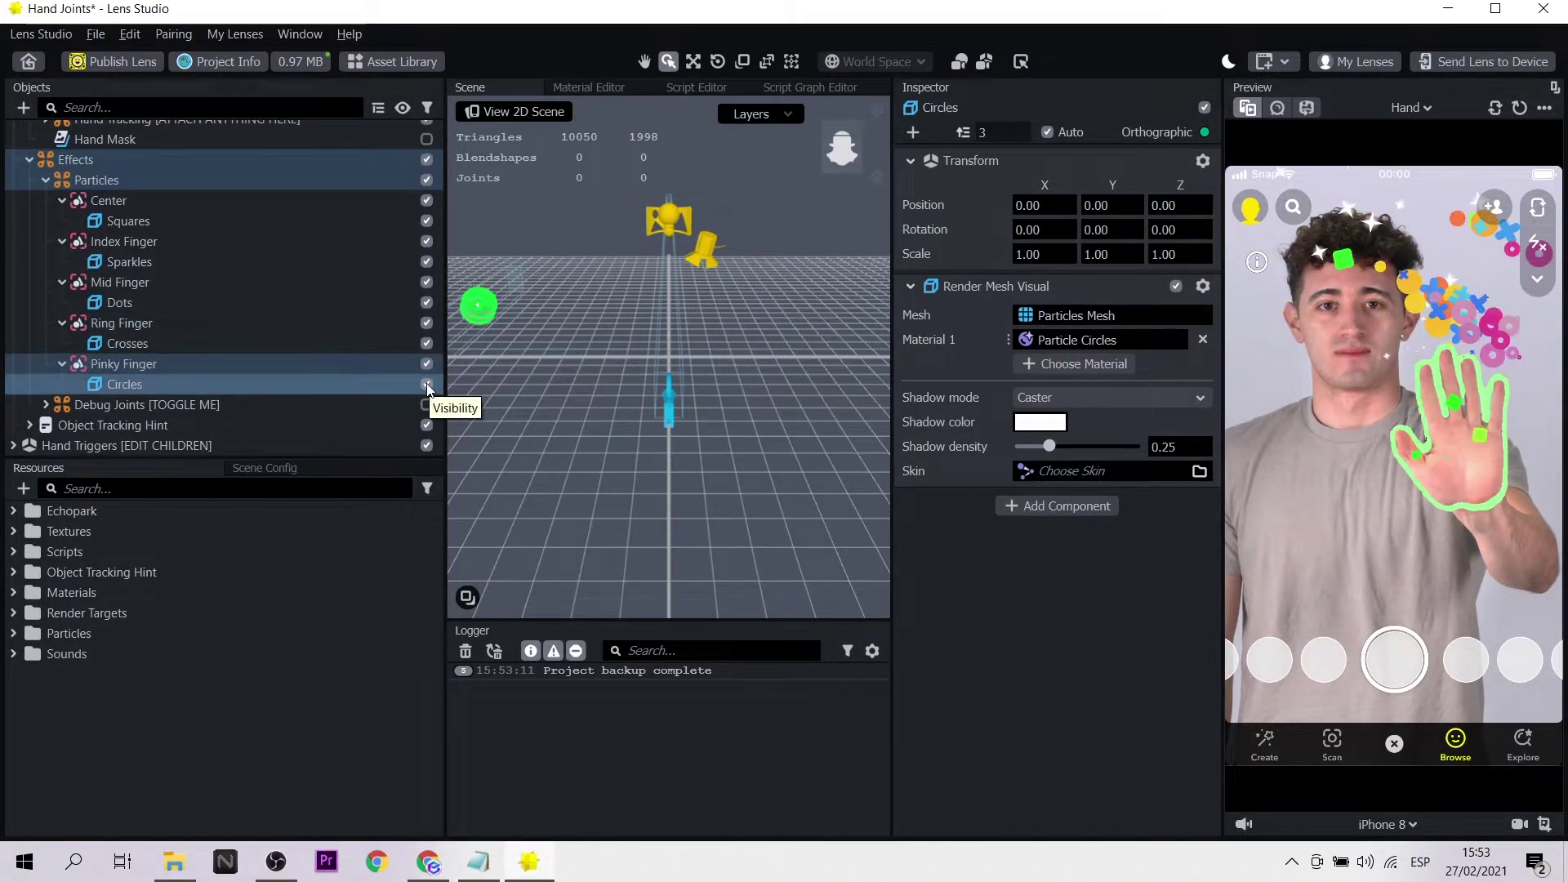
Step: Hide all five particle effects: Squares, Sparkles, Dots, Crosses and Circles
{"action": "scroll", "coordinate": [266, 219], "scroll_direction": "up", "scroll_amount": 2}
{"action": "left_click", "coordinate": [427, 279]}
{"action": "left_click", "coordinate": [426, 320]}
{"action": "left_click", "coordinate": [426, 361]}
{"action": "left_click", "coordinate": [427, 402]}
{"action": "left_click", "coordinate": [427, 442]}
Step: Make only the Squares, Sparkles and Circles particles visible, leaving Dots and Crosses hidden
{"action": "left_click", "coordinate": [426, 279]}
{"action": "scroll", "coordinate": [200, 290], "scroll_direction": "down", "scroll_amount": 2}
{"action": "scroll", "coordinate": [327, 318], "scroll_direction": "up", "scroll_amount": 2}
{"action": "left_click", "coordinate": [426, 361]}
{"action": "left_click", "coordinate": [426, 361]}
{"action": "left_click", "coordinate": [427, 320]}
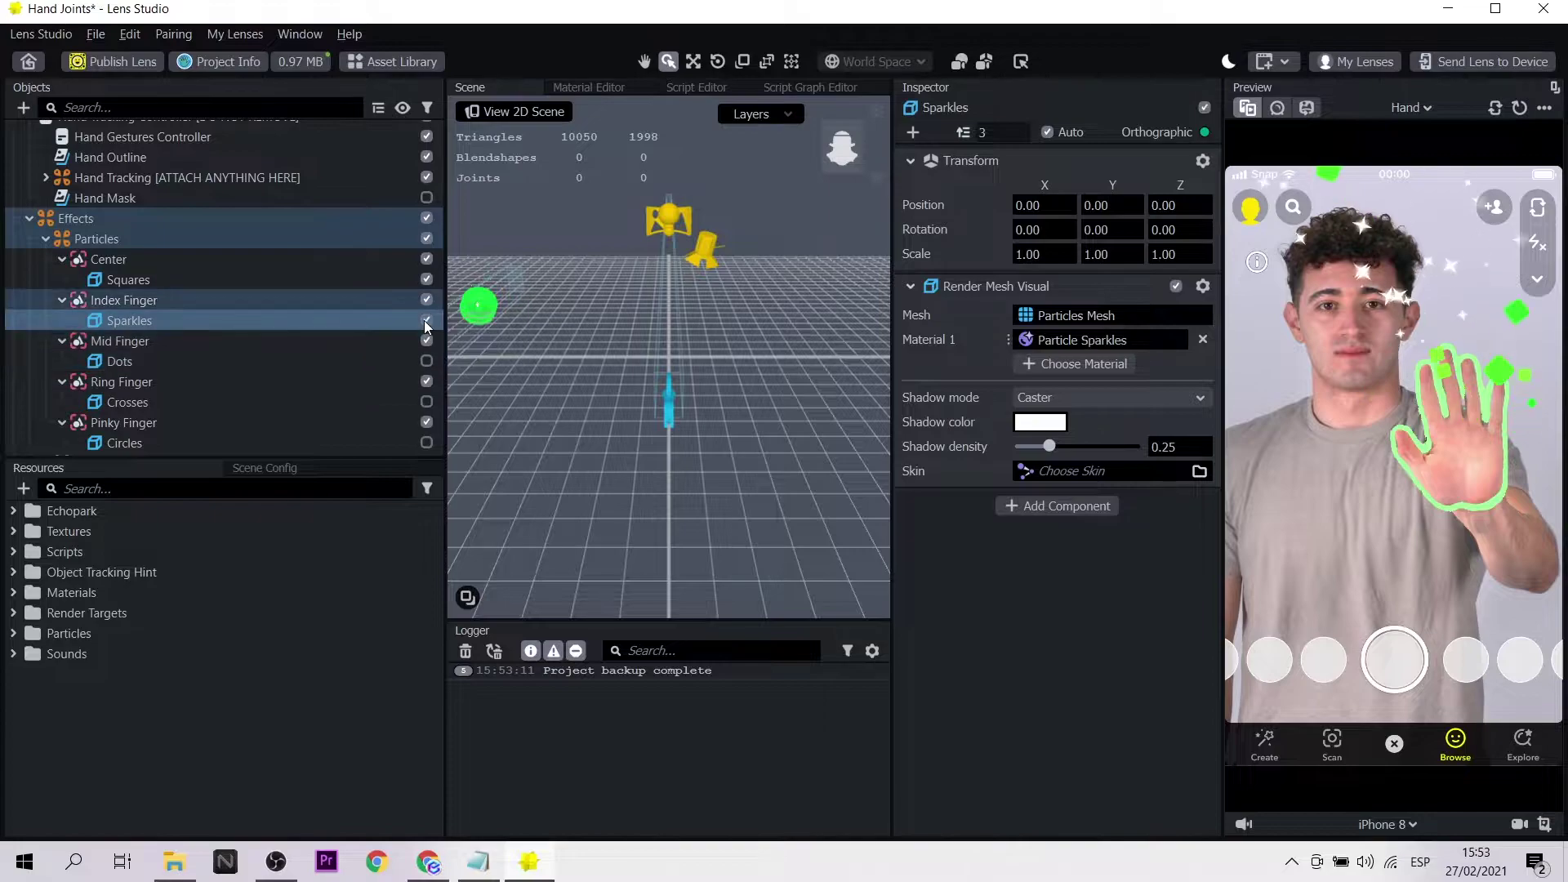
{"action": "scroll", "coordinate": [408, 360], "scroll_direction": "down", "scroll_amount": 3}
{"action": "left_click", "coordinate": [426, 363]}
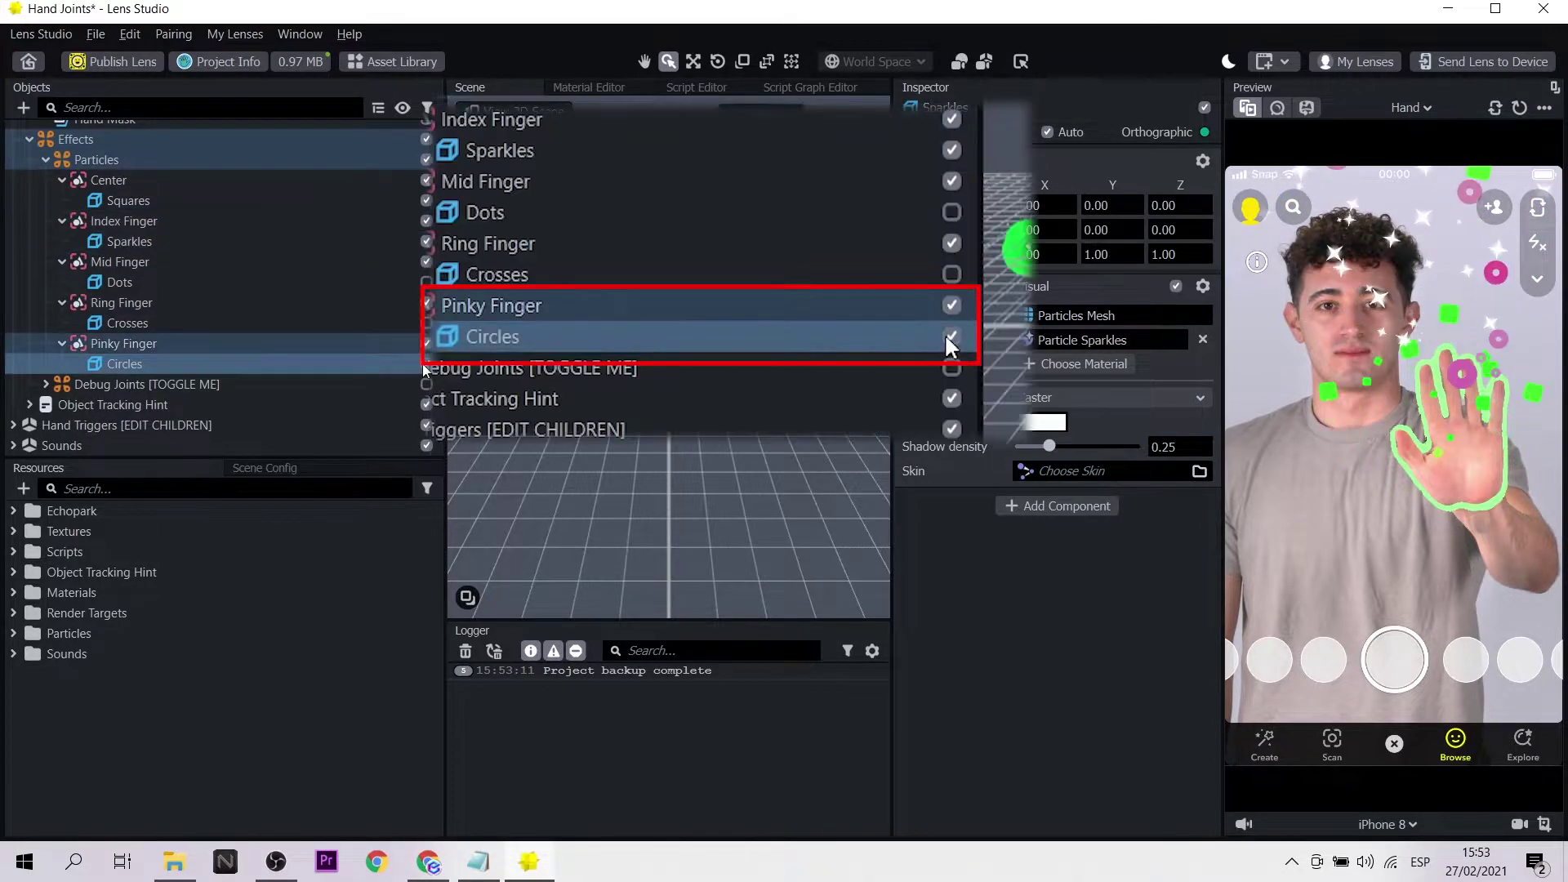
Step: Hide the Squares, Hand Outline and Particles objects, and reset the lens preview
{"action": "scroll", "coordinate": [415, 321], "scroll_direction": "up", "scroll_amount": 4}
{"action": "left_click", "coordinate": [425, 317]}
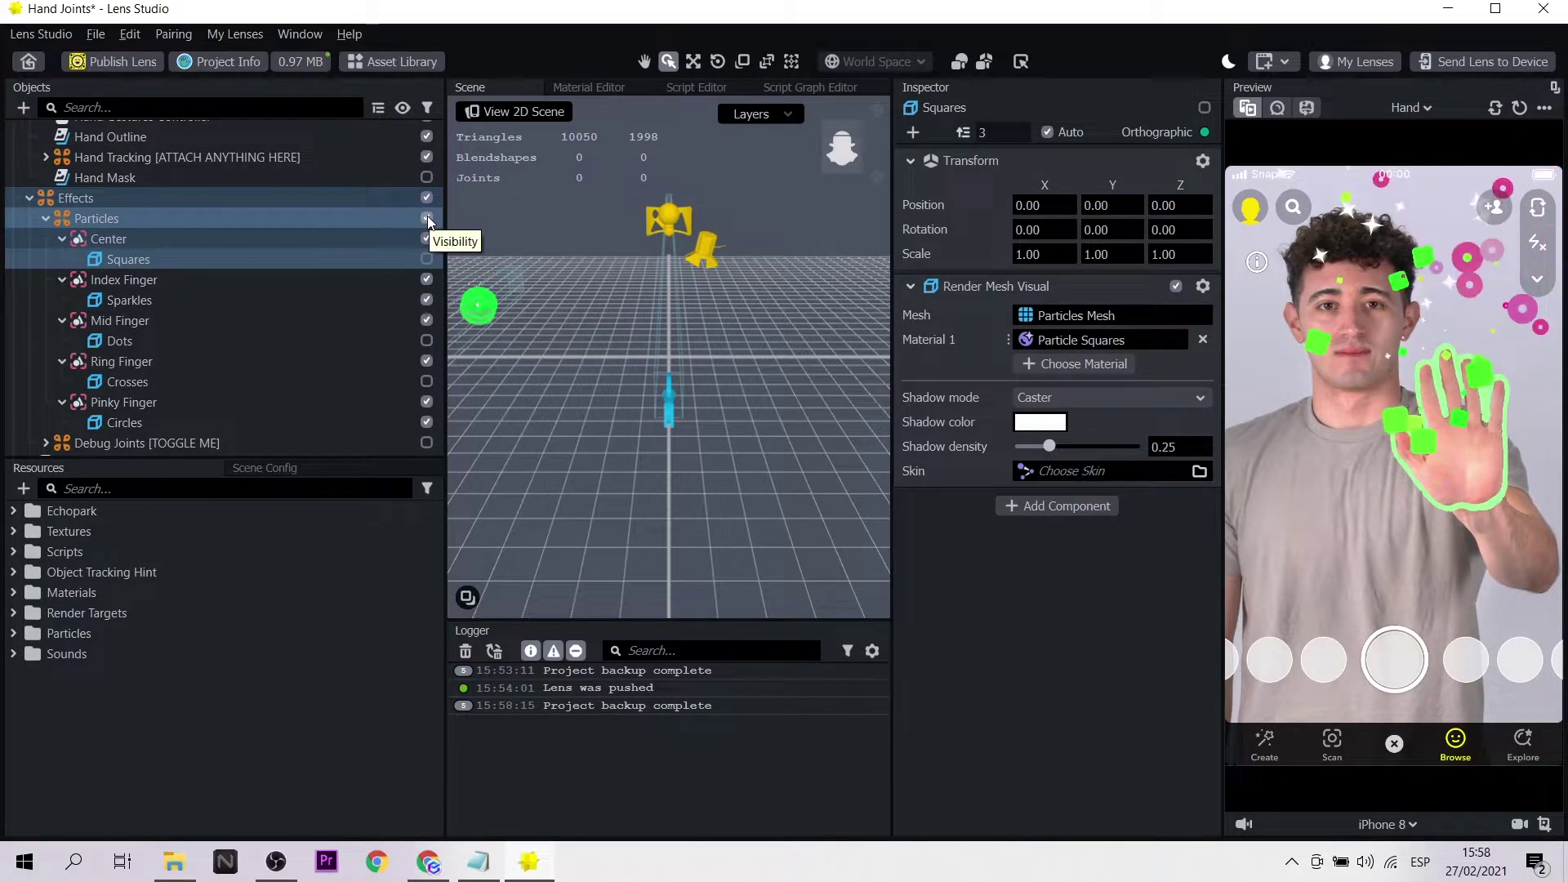
{"action": "left_click", "coordinate": [426, 136]}
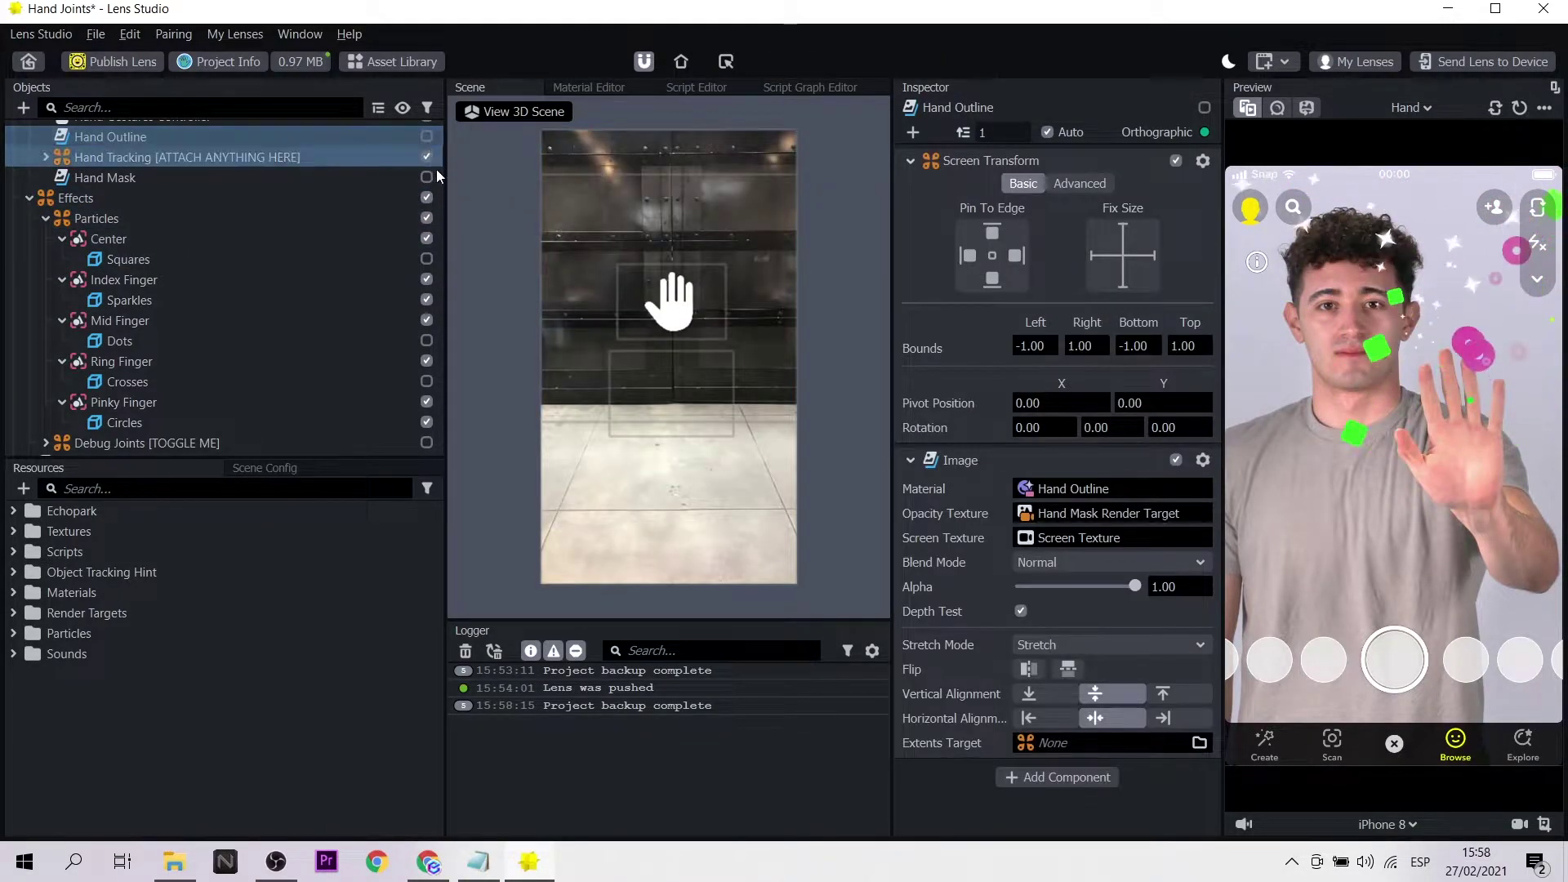
{"action": "left_click", "coordinate": [427, 217]}
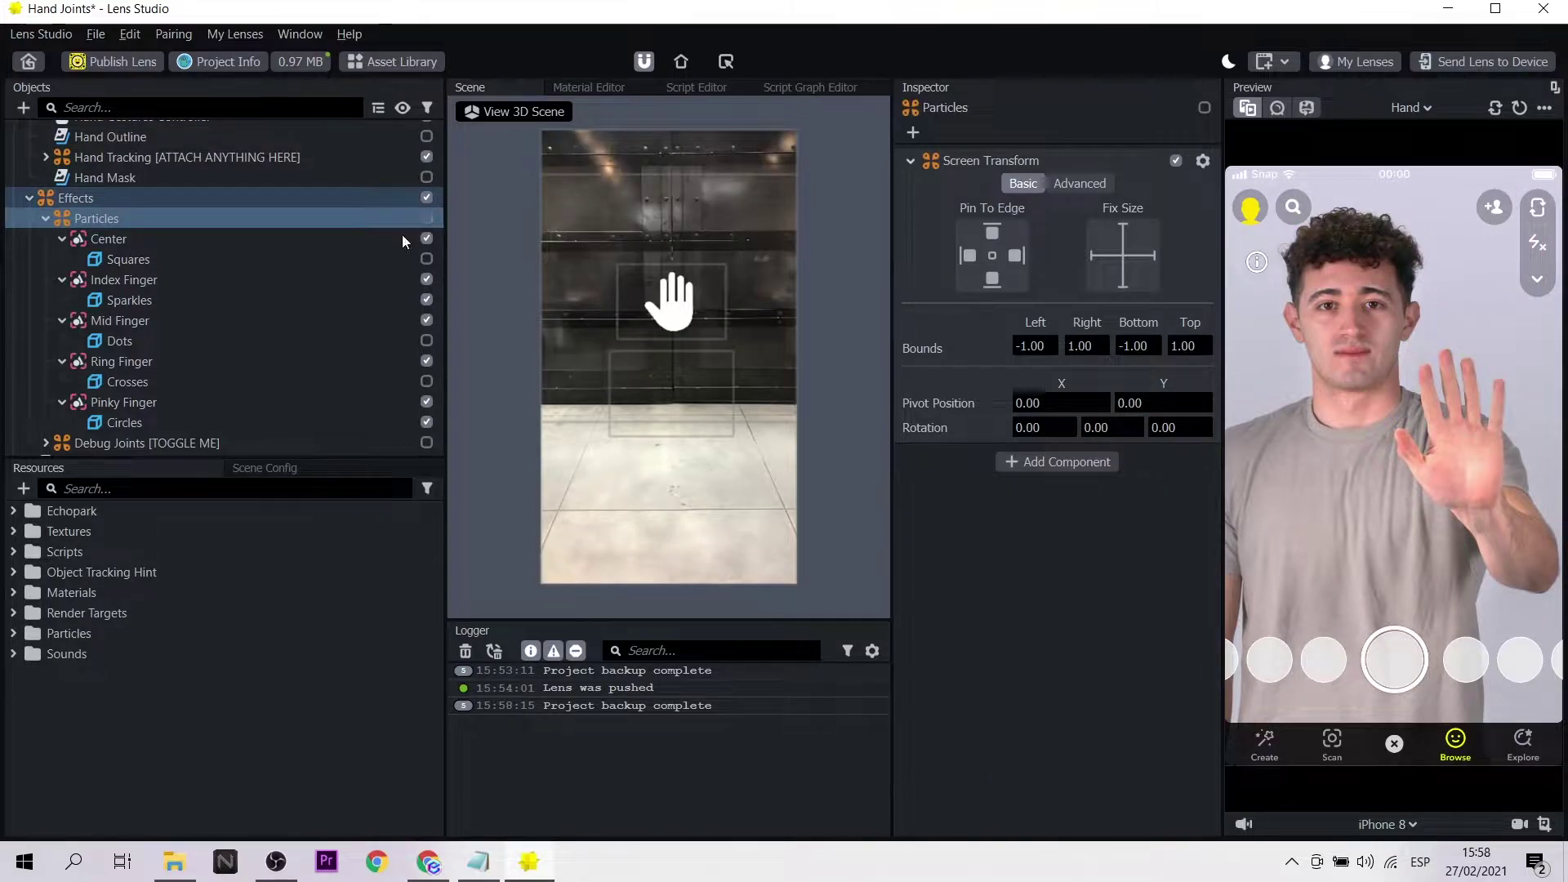
{"action": "left_click", "coordinate": [1518, 109]}
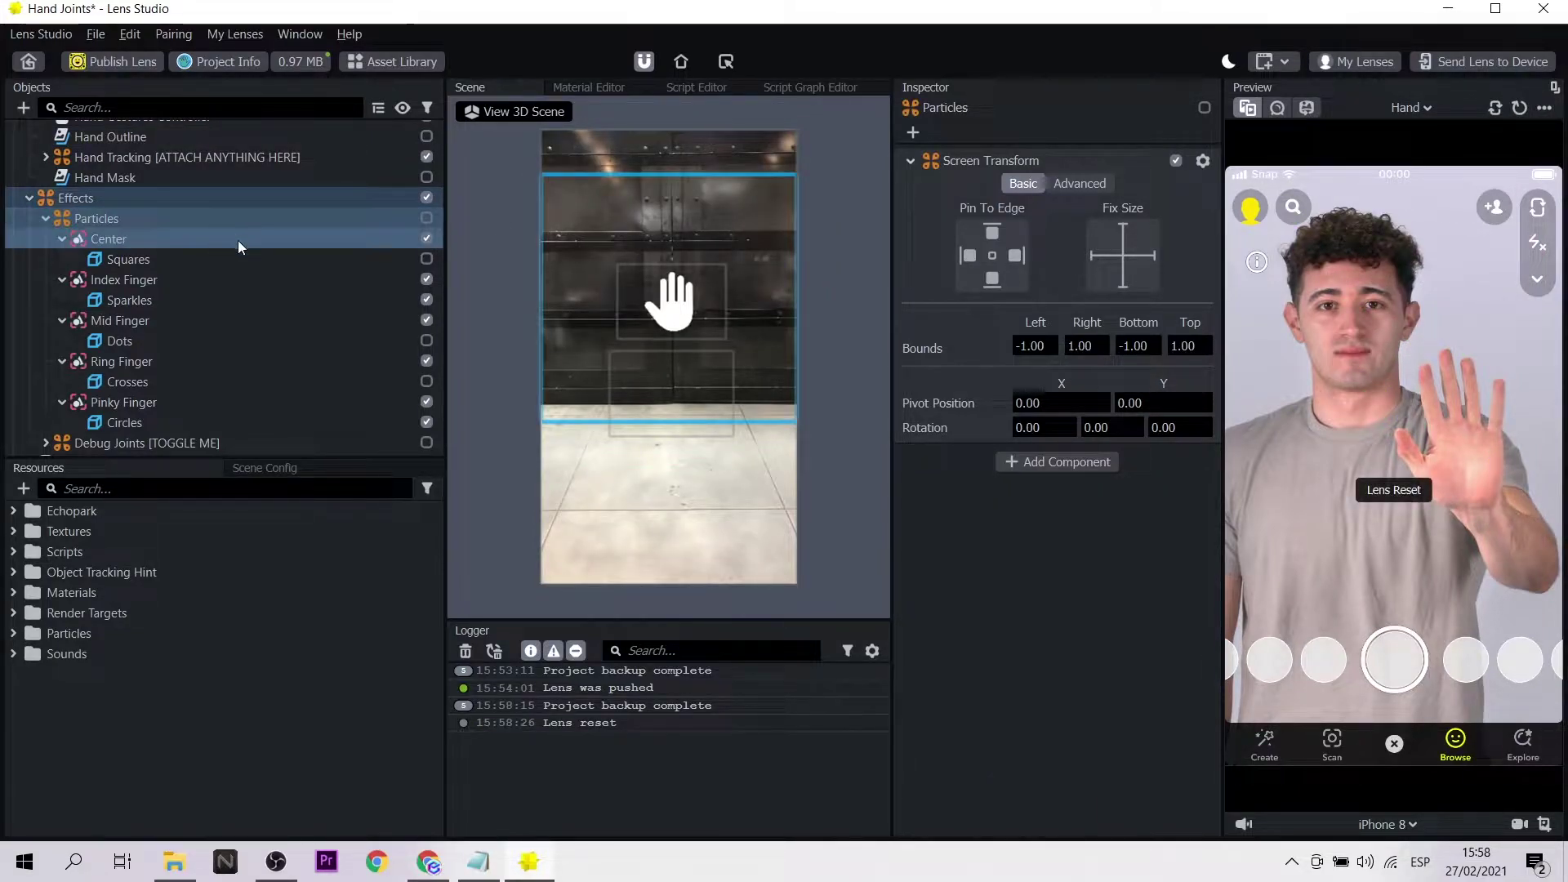
Step: Enable Debug Joints [TOGGLE ME] and expand it to inspect the joint points for each finger on the hand
{"action": "scroll", "coordinate": [292, 344], "scroll_direction": "down", "scroll_amount": 3}
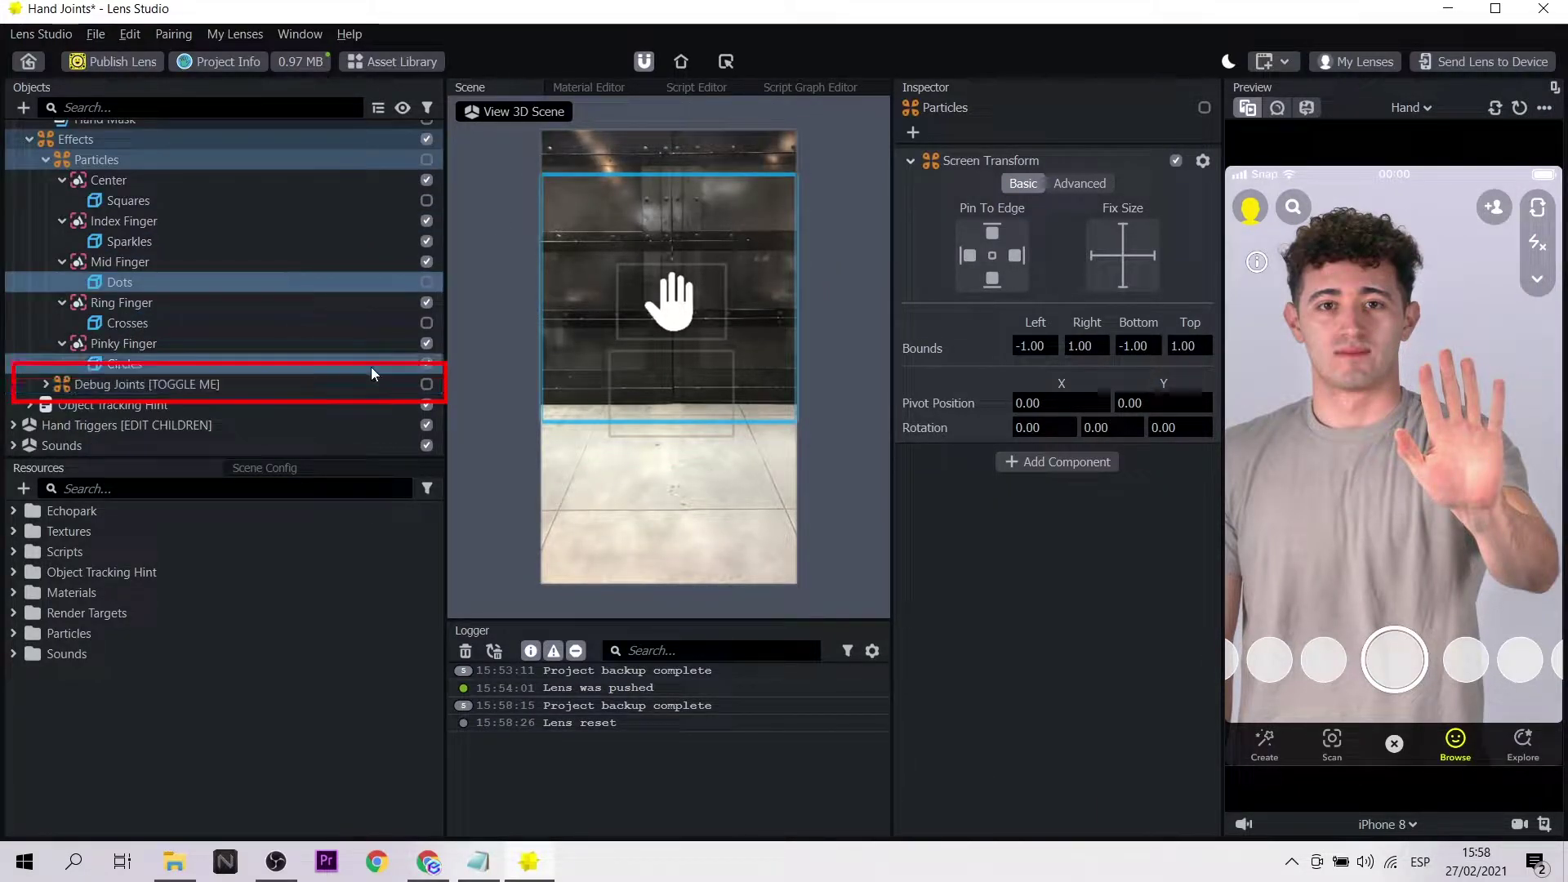
{"action": "left_click", "coordinate": [426, 385]}
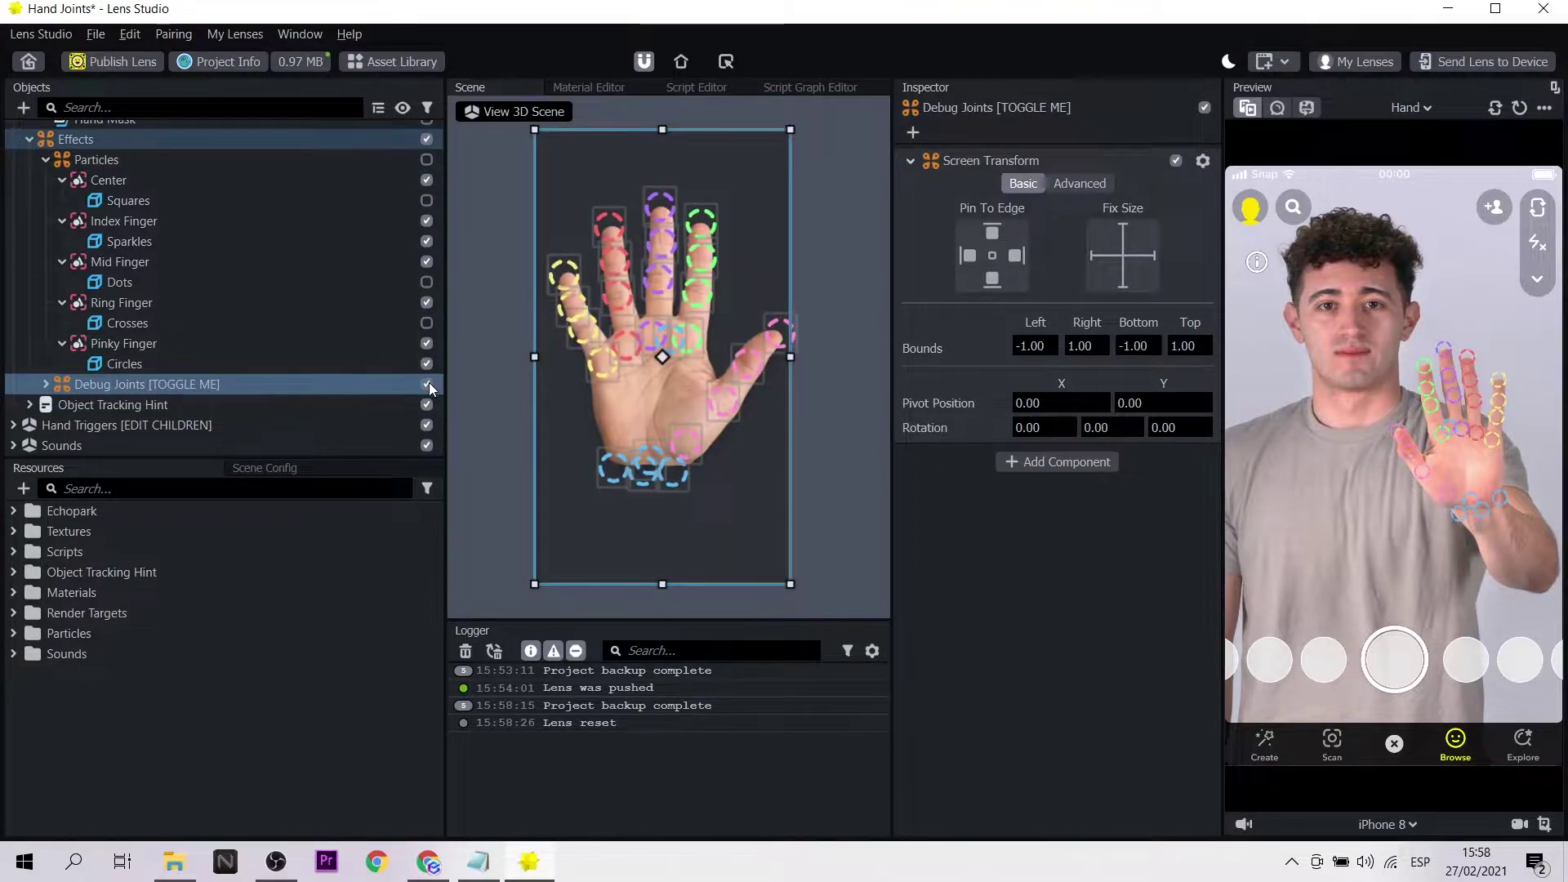
{"action": "left_click", "coordinate": [45, 383]}
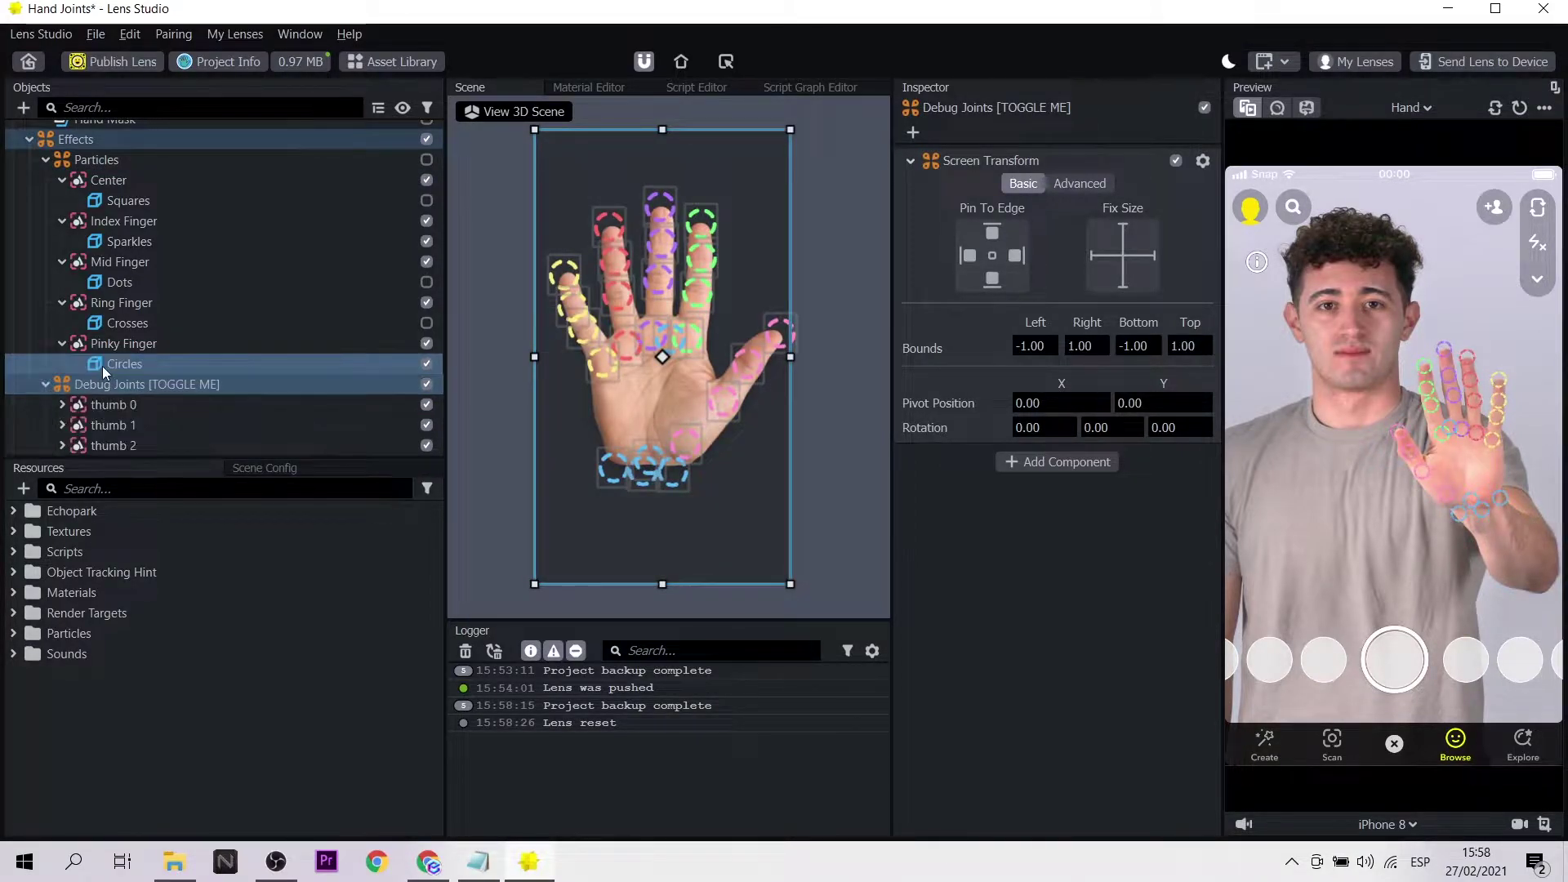
{"action": "scroll", "coordinate": [101, 366], "scroll_direction": "down", "scroll_amount": 4}
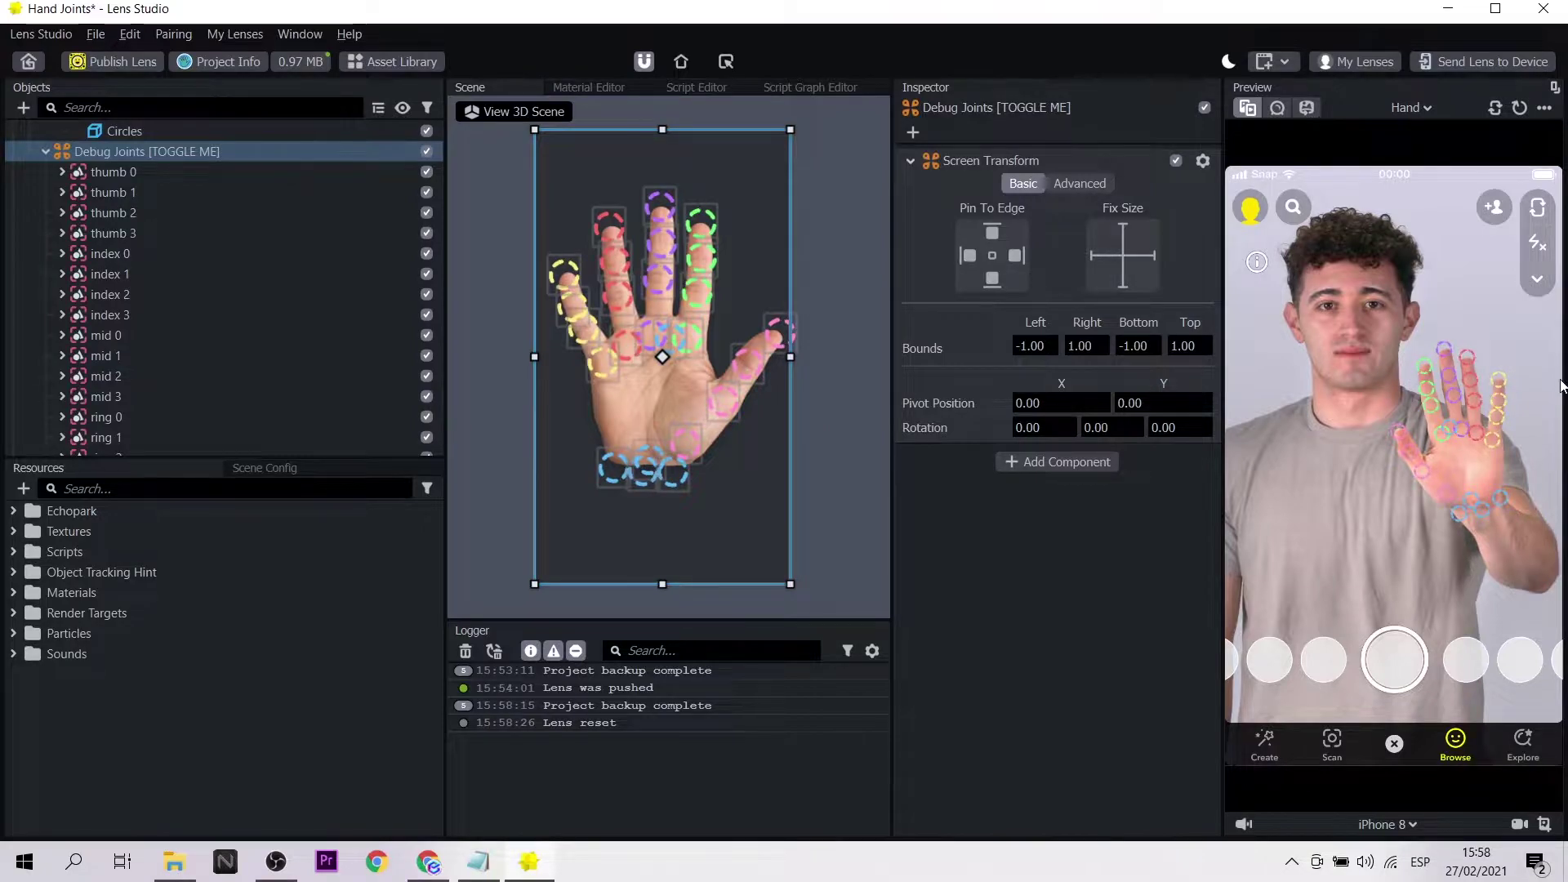
{"action": "scroll", "coordinate": [615, 327], "scroll_direction": "up", "scroll_amount": 3}
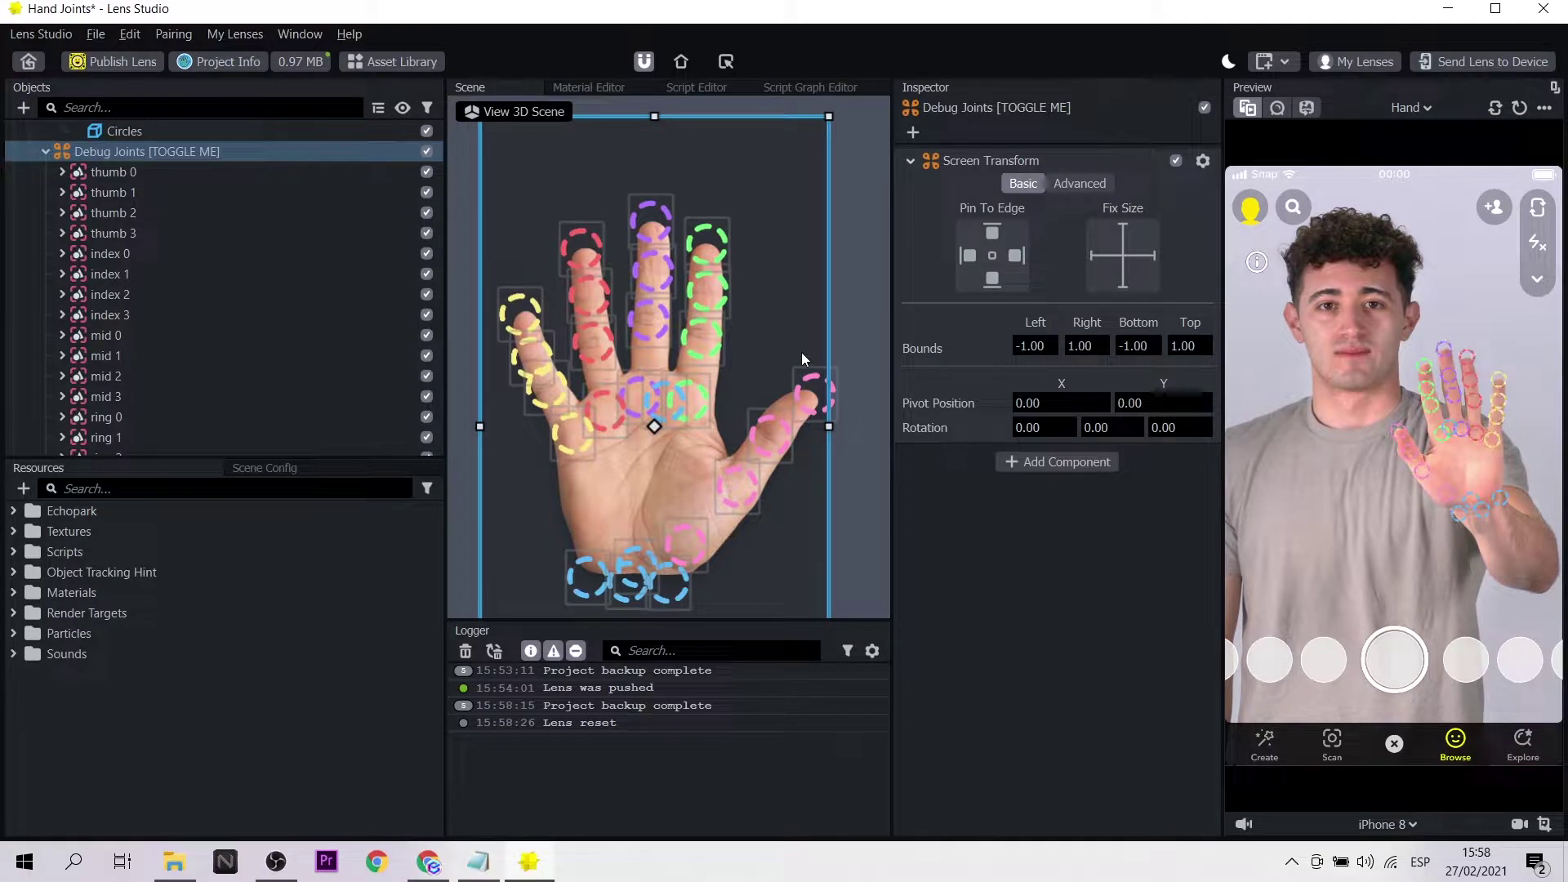
Step: Inspect the debug joint images on the pinky, ring, middle, index and thumb fingertips in the scene
{"action": "left_click", "coordinate": [520, 312]}
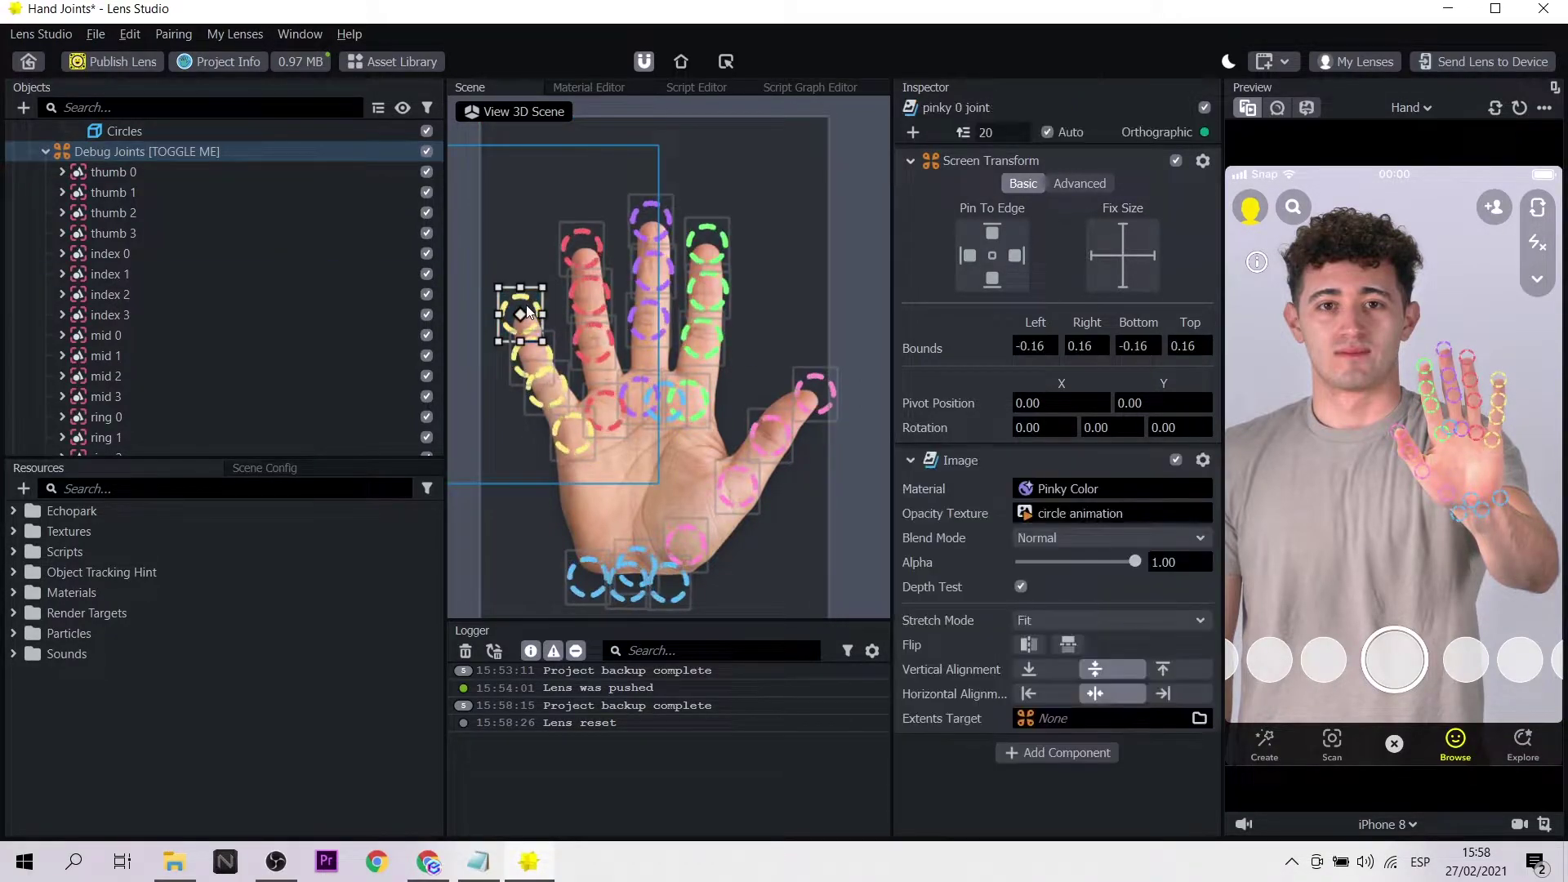
{"action": "left_click", "coordinate": [595, 234]}
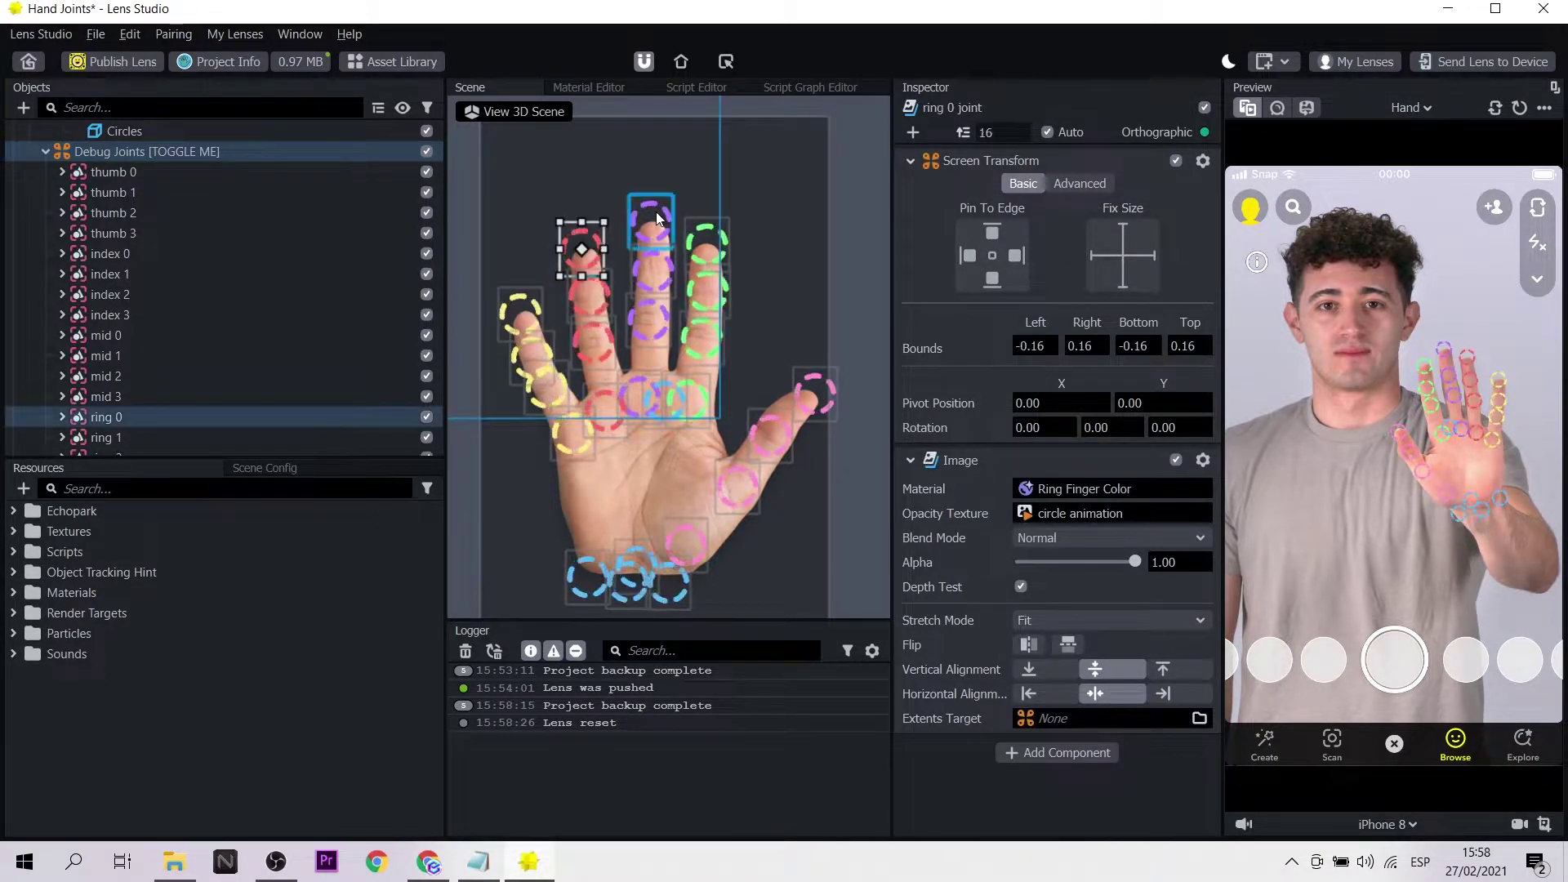
{"action": "left_click", "coordinate": [653, 217]}
{"action": "left_click", "coordinate": [711, 237]}
{"action": "left_click", "coordinate": [816, 378]}
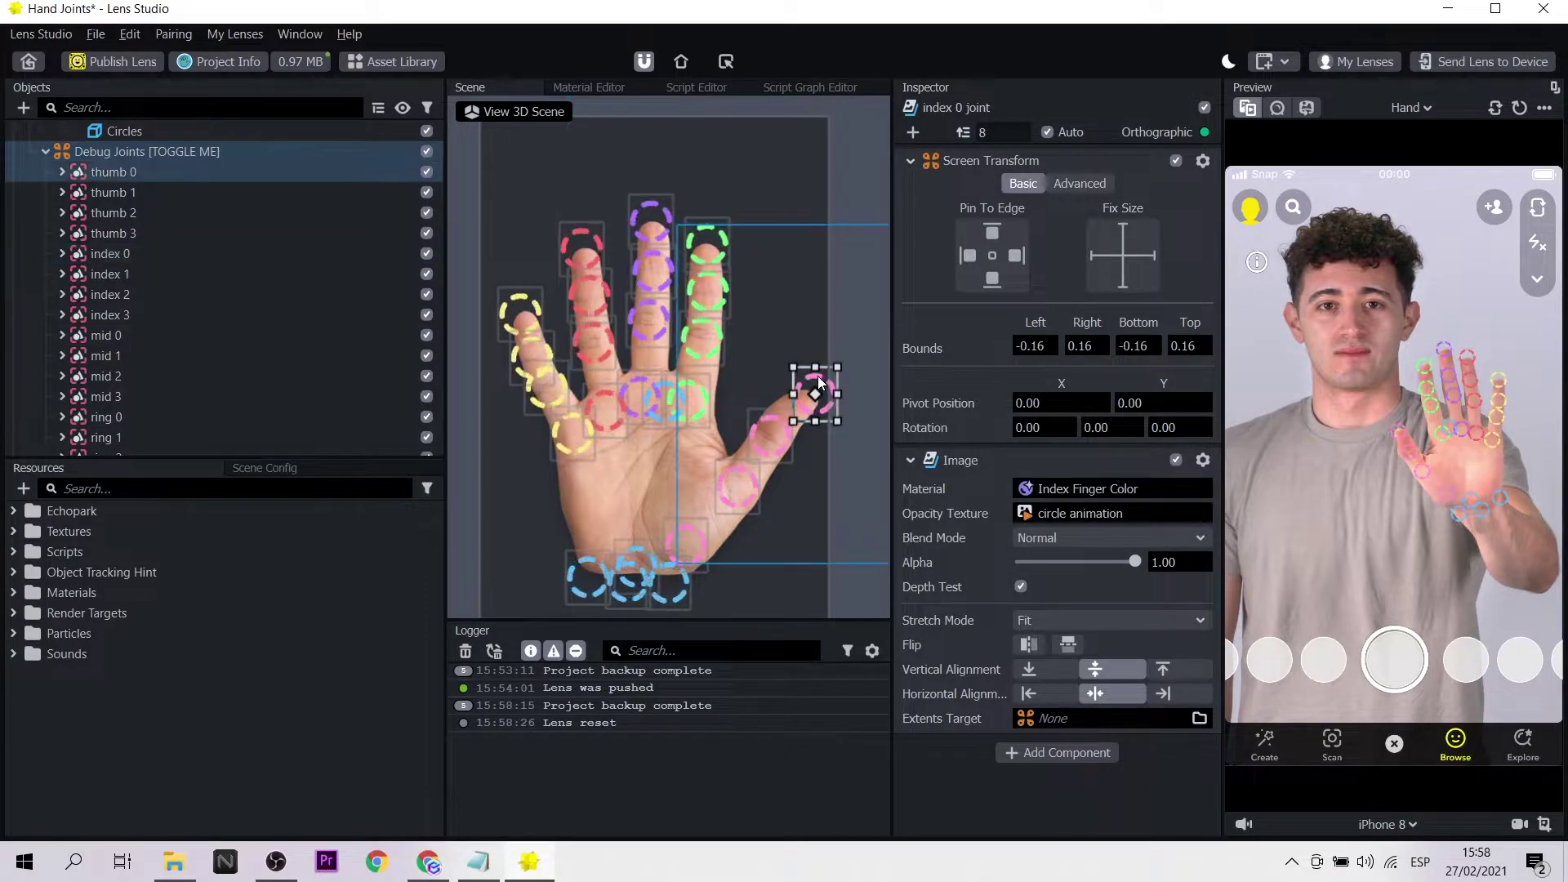
Step: Import the Fur Material from the Asset Library's Materials category and close the library
{"action": "left_click", "coordinate": [380, 60]}
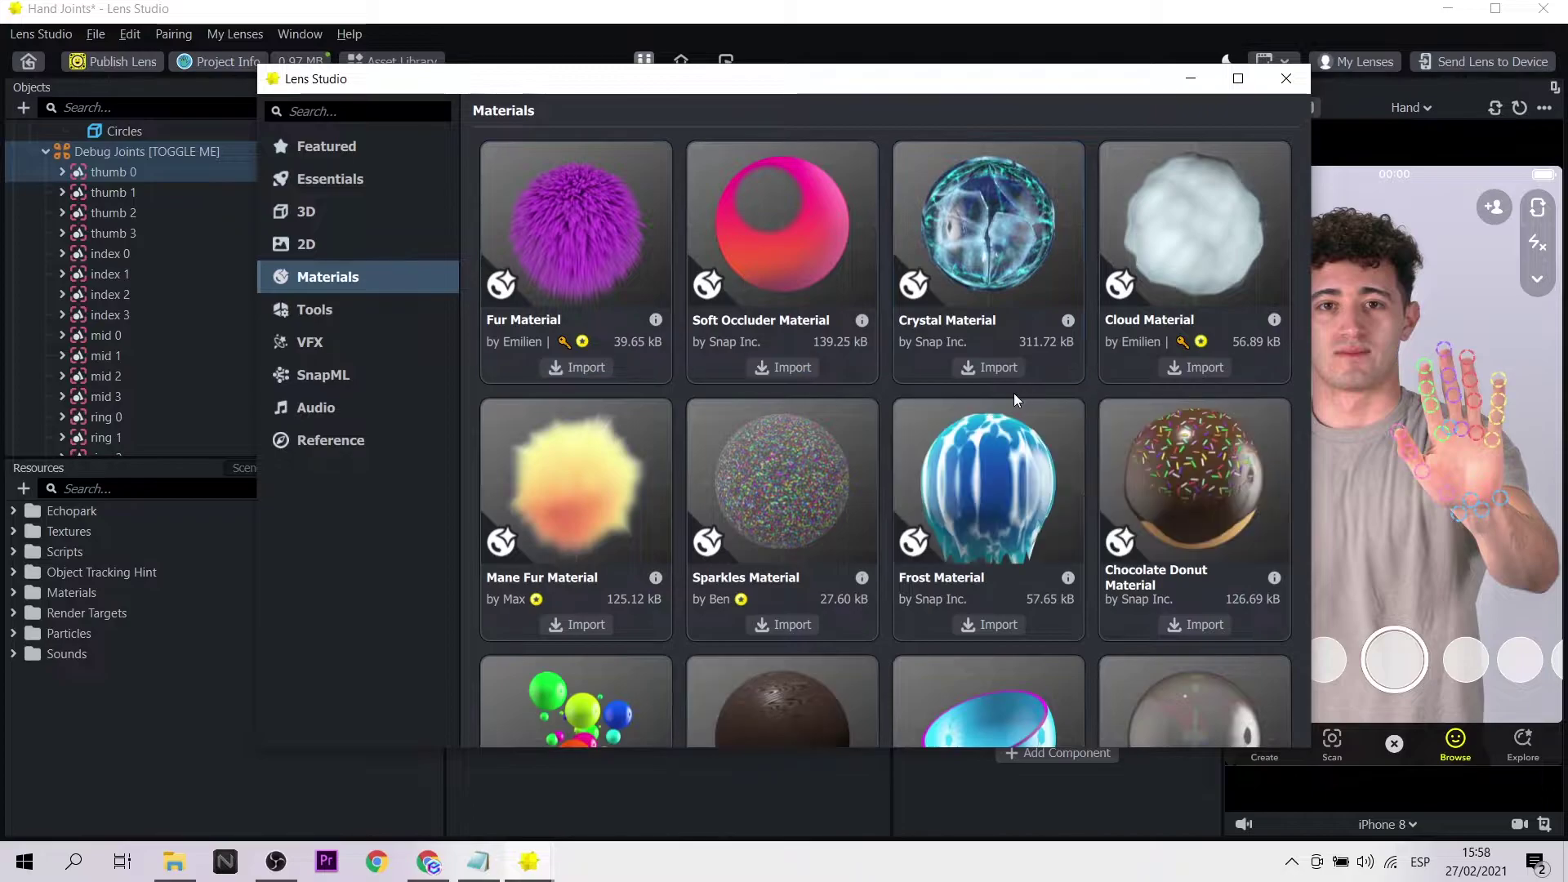
{"action": "scroll", "coordinate": [949, 438], "scroll_direction": "down", "scroll_amount": 1}
{"action": "scroll", "coordinate": [949, 438], "scroll_direction": "up", "scroll_amount": 1}
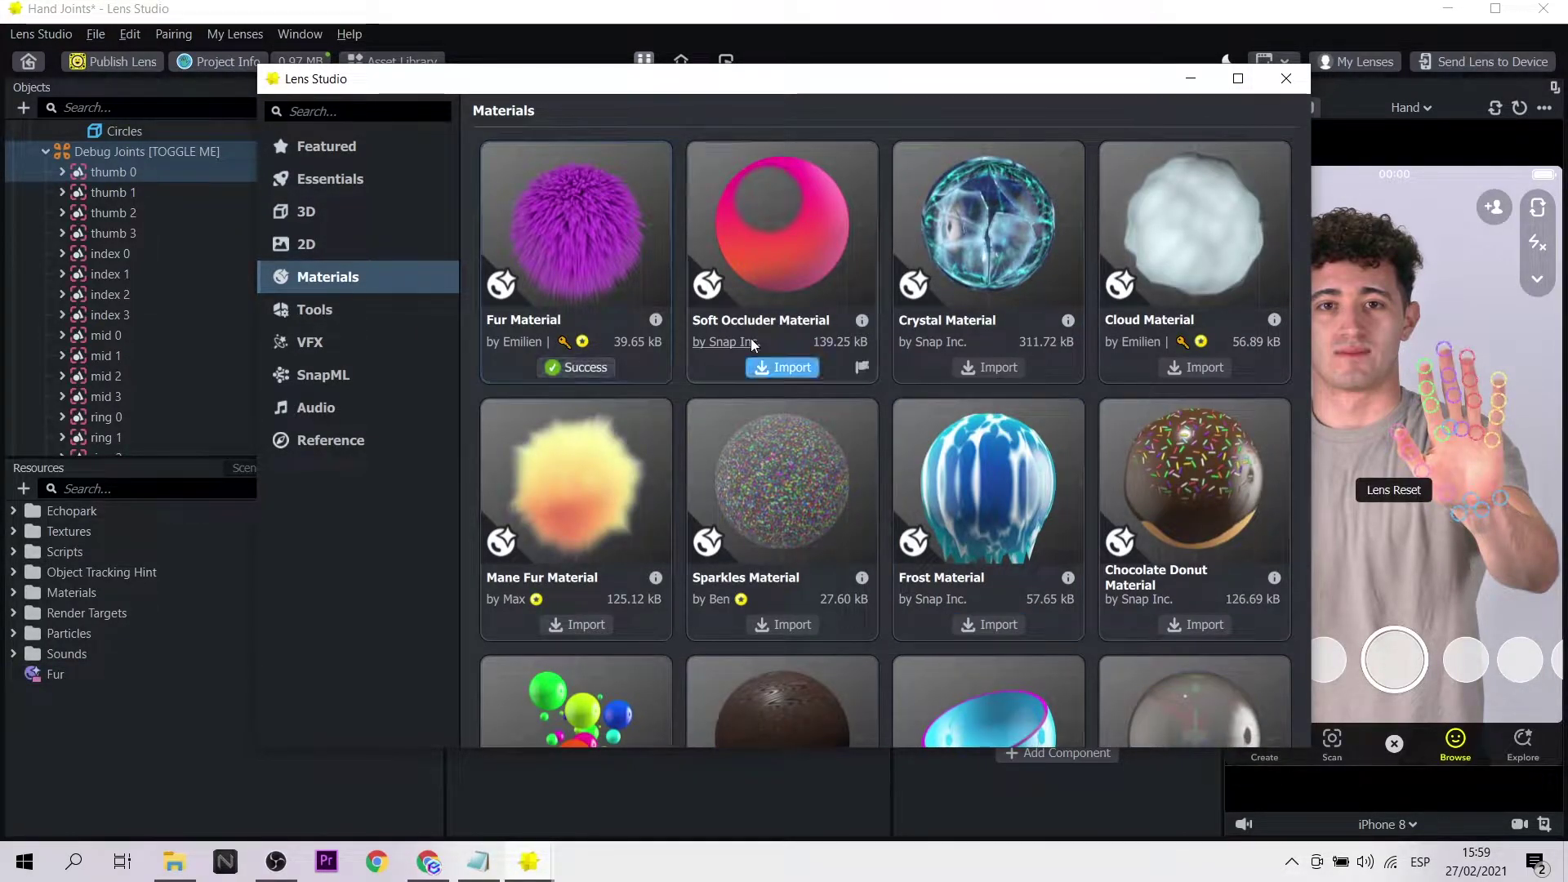
{"action": "left_click", "coordinate": [1287, 79]}
Step: Expand the thumb 0 debug joint and select its thumb 0 joint child
{"action": "left_click", "coordinate": [796, 378]}
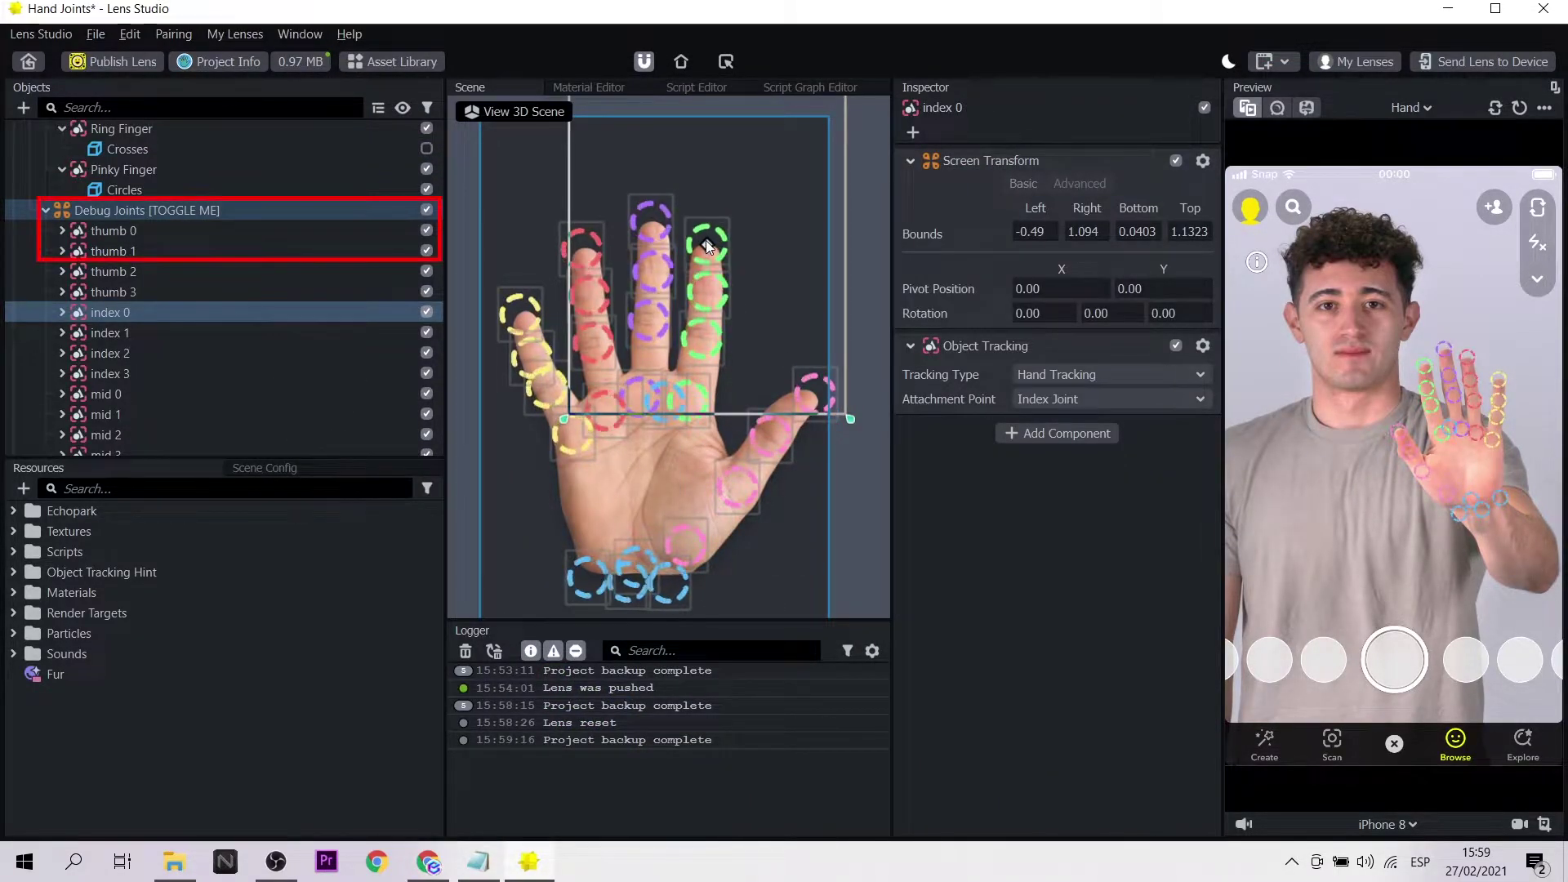
{"action": "left_click", "coordinate": [235, 232]}
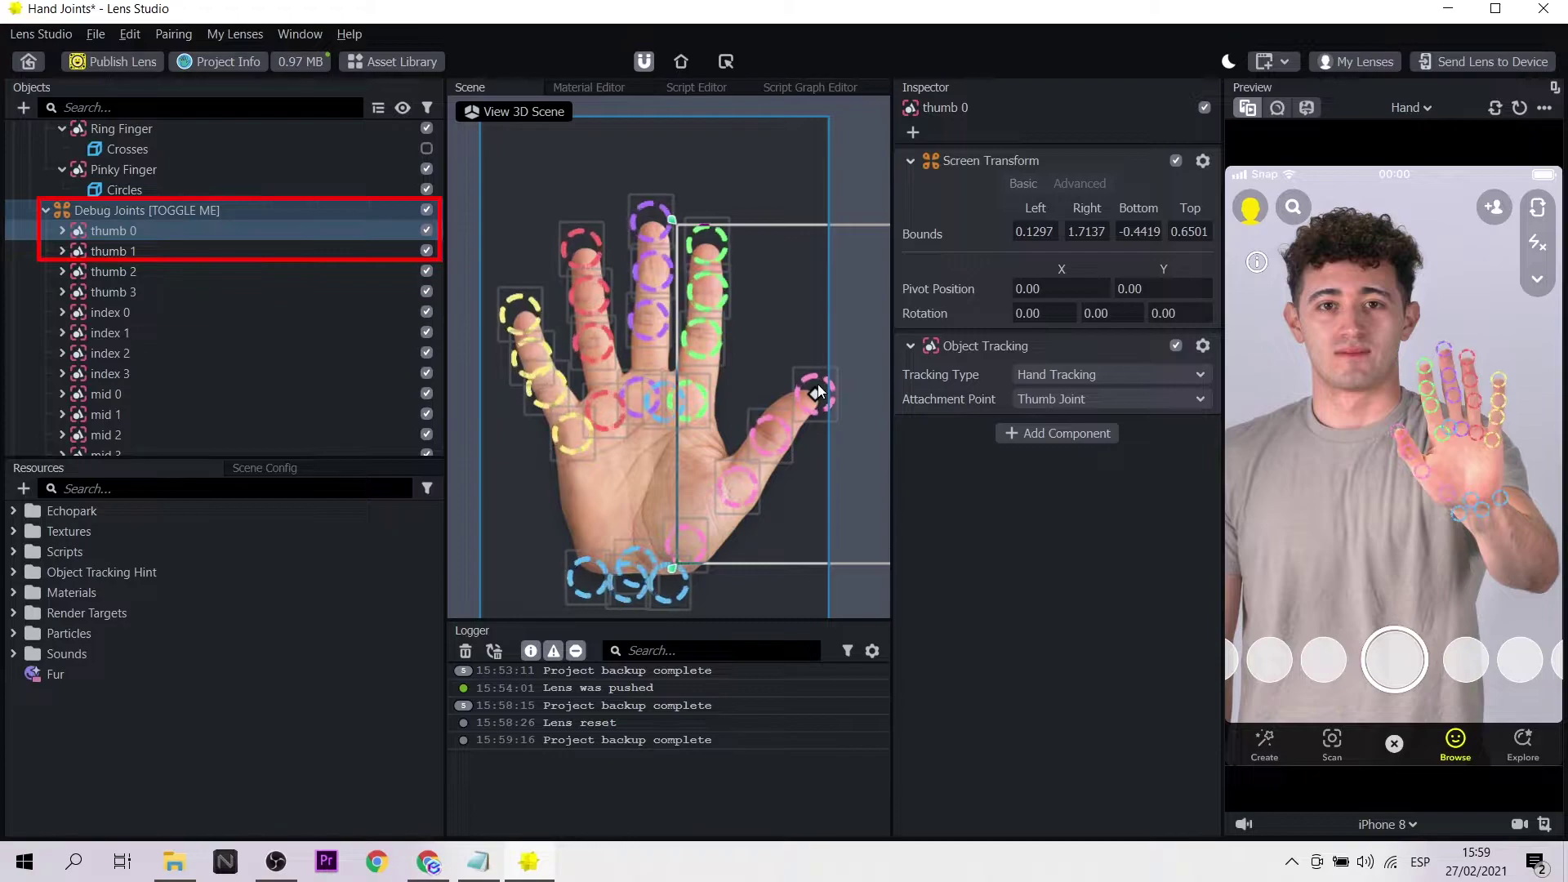
{"action": "left_click", "coordinate": [64, 230]}
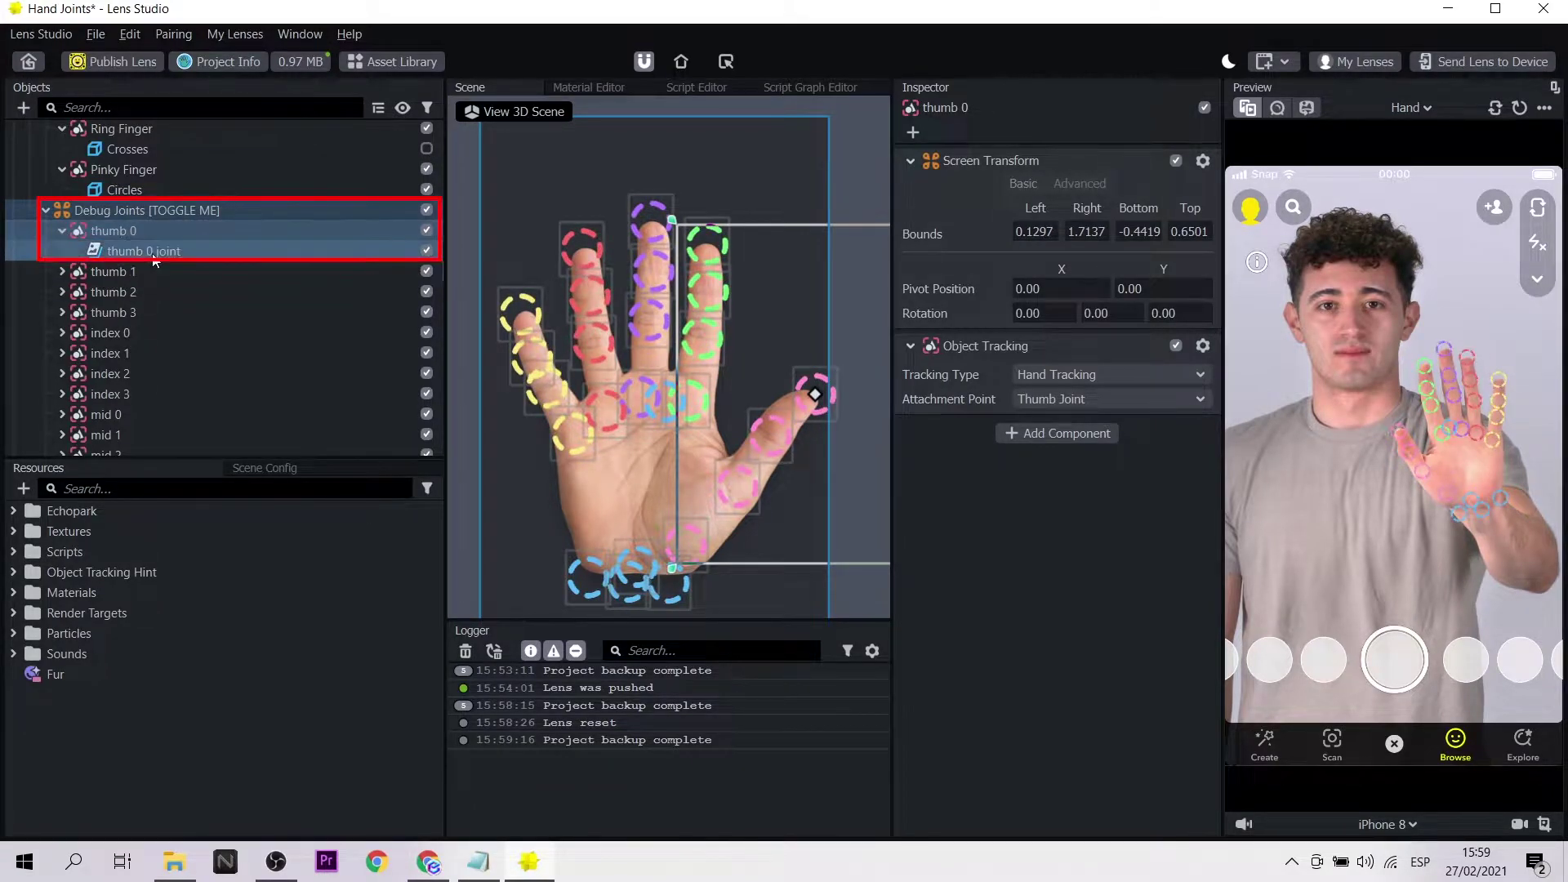
{"action": "key", "text": "Down"}
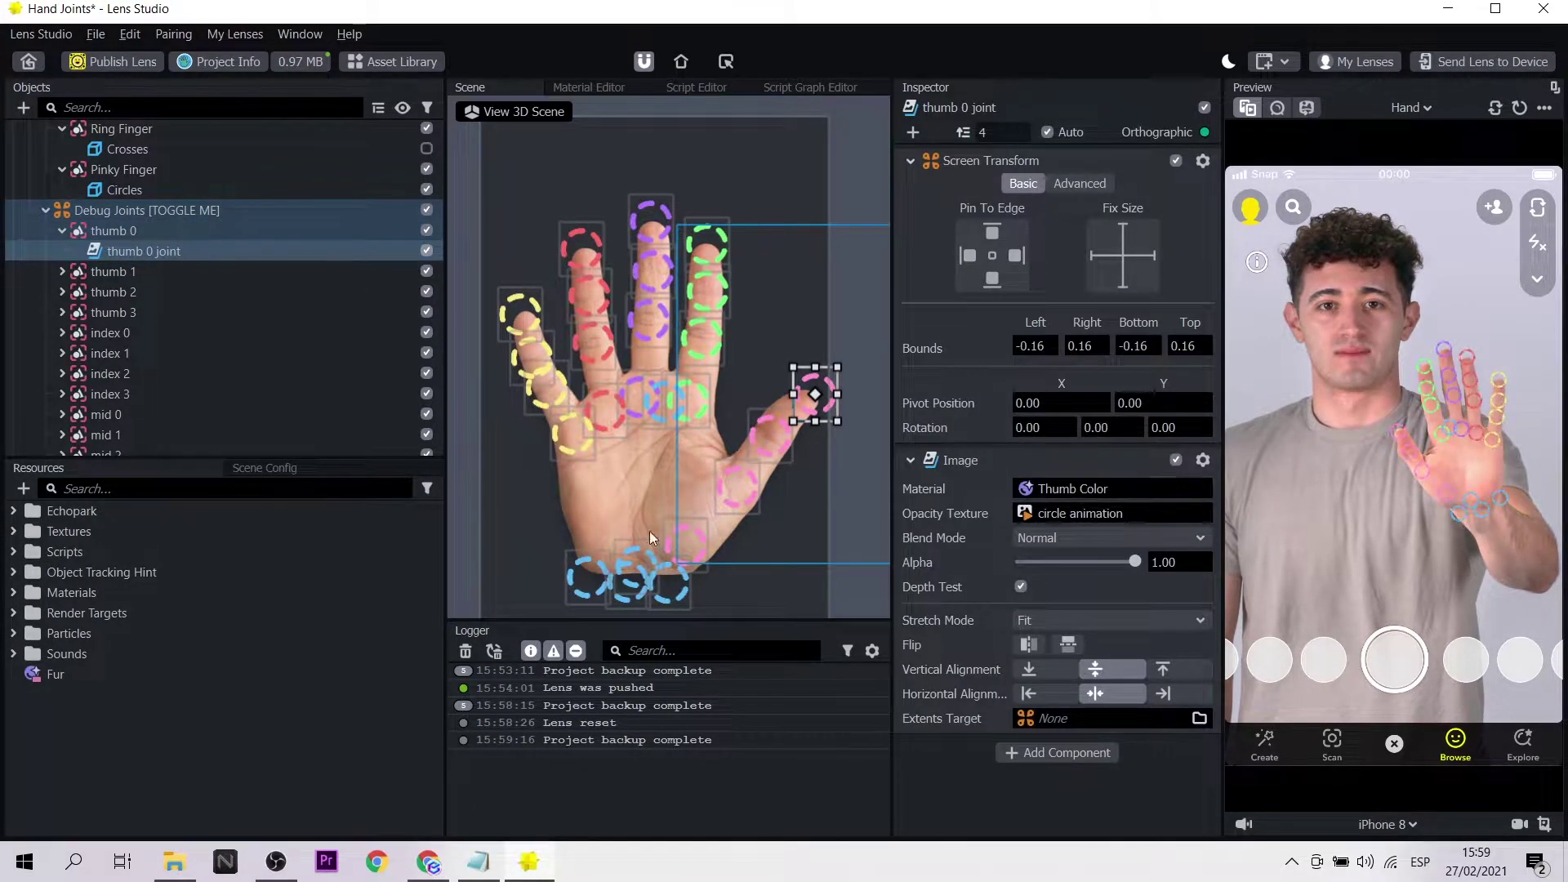
Step: Create a Sphere mesh resource and display it on the thumb 0 joint with a Render Mesh Visual component
{"action": "left_click", "coordinate": [22, 107]}
{"action": "scroll", "coordinate": [126, 295], "scroll_direction": "down", "scroll_amount": 5}
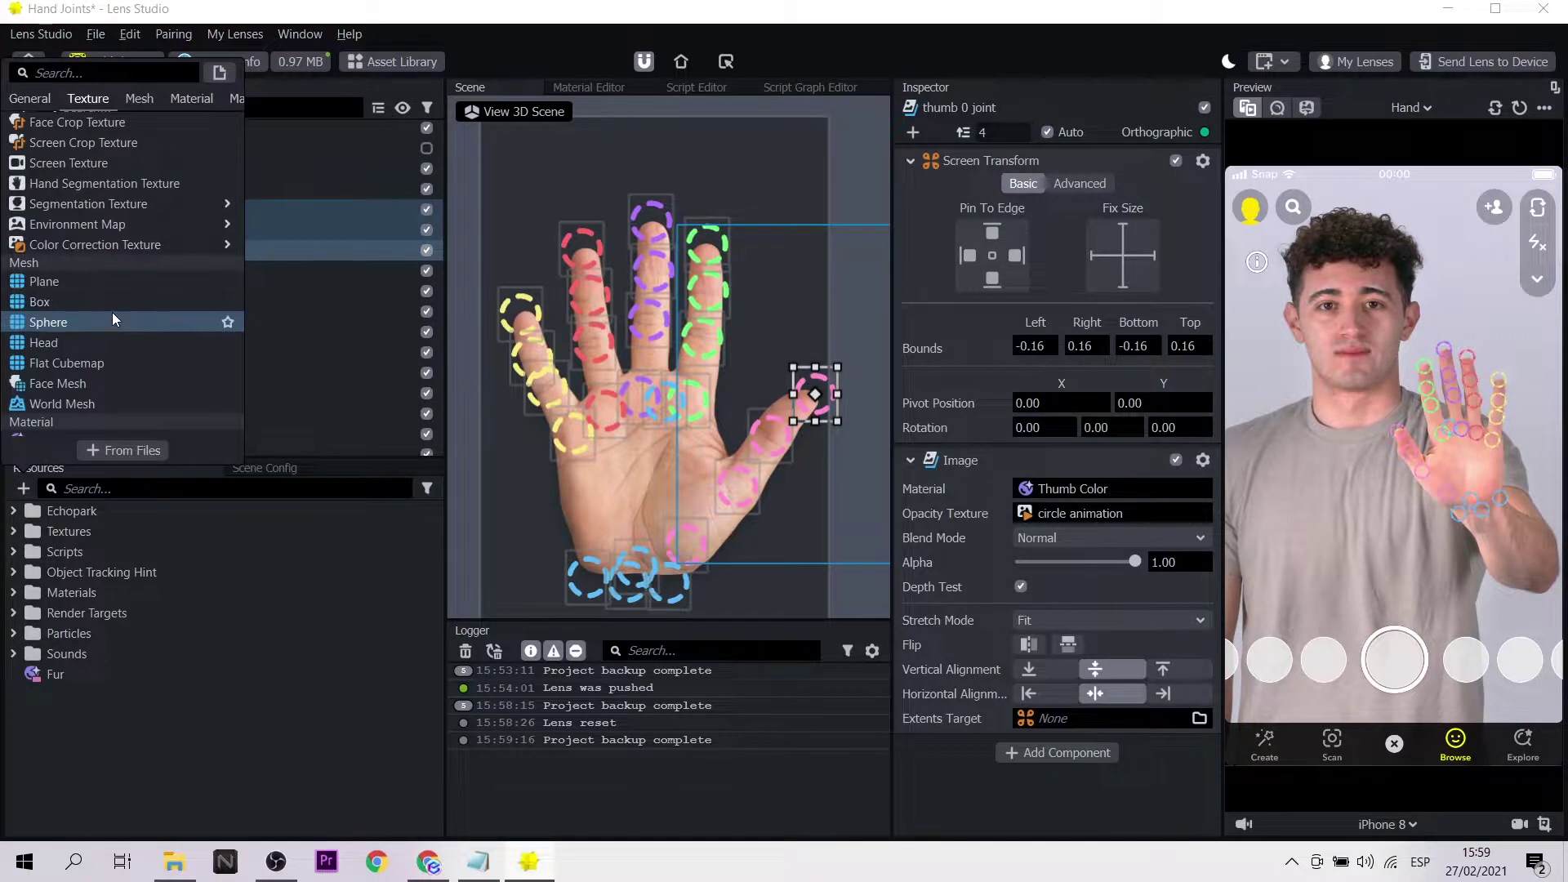
{"action": "left_click", "coordinate": [71, 321]}
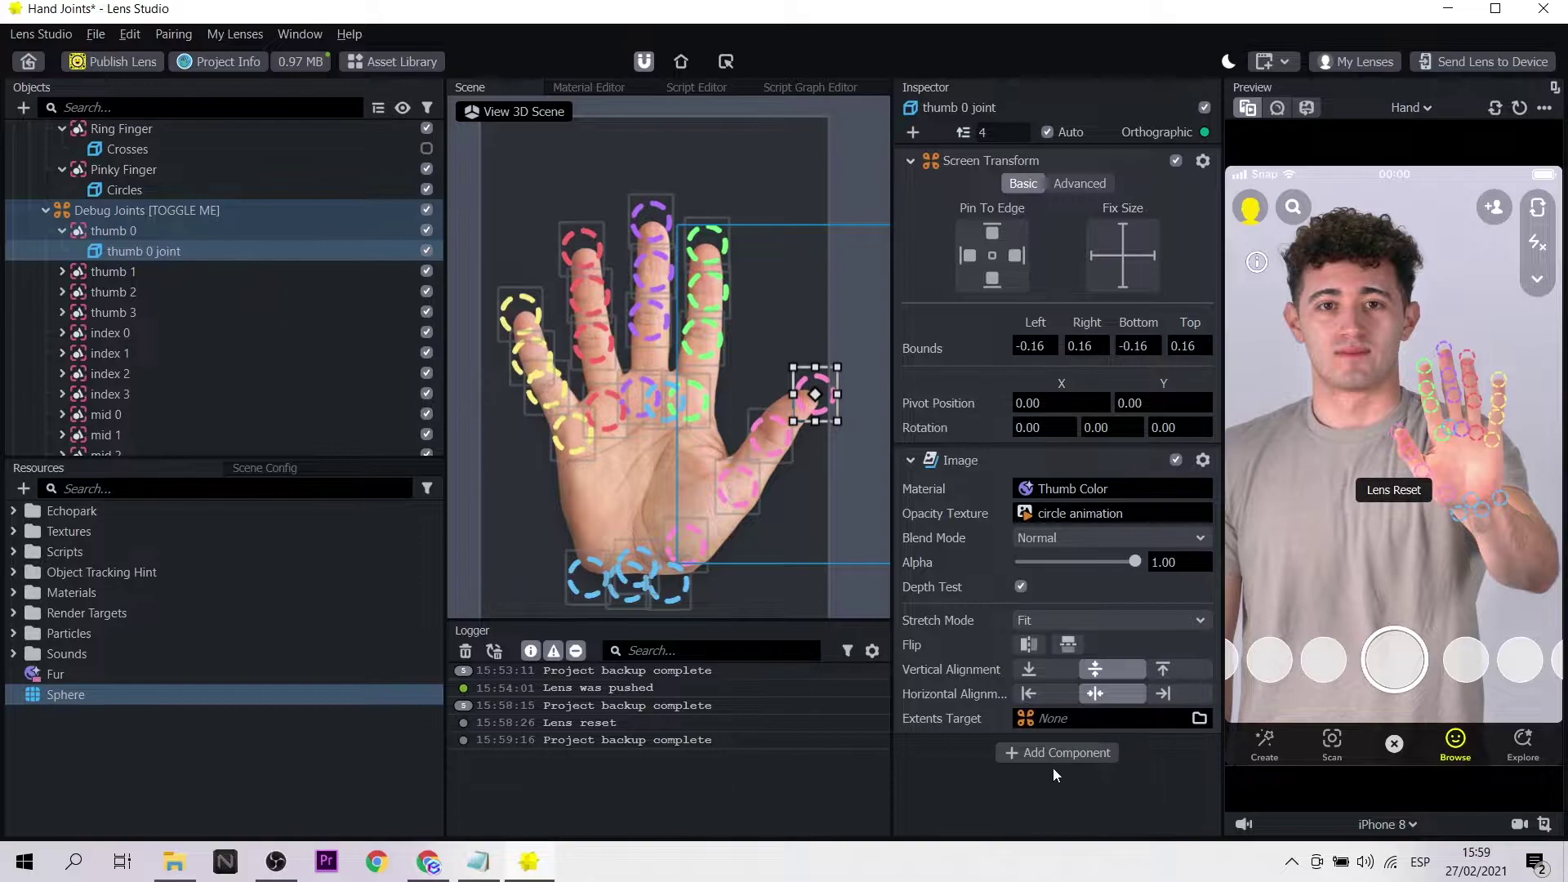
{"action": "left_click_drag", "start_coordinate": [1036, 785], "coordinate": [1075, 563]}
{"action": "scroll", "coordinate": [1080, 557], "scroll_direction": "down", "scroll_amount": 2}
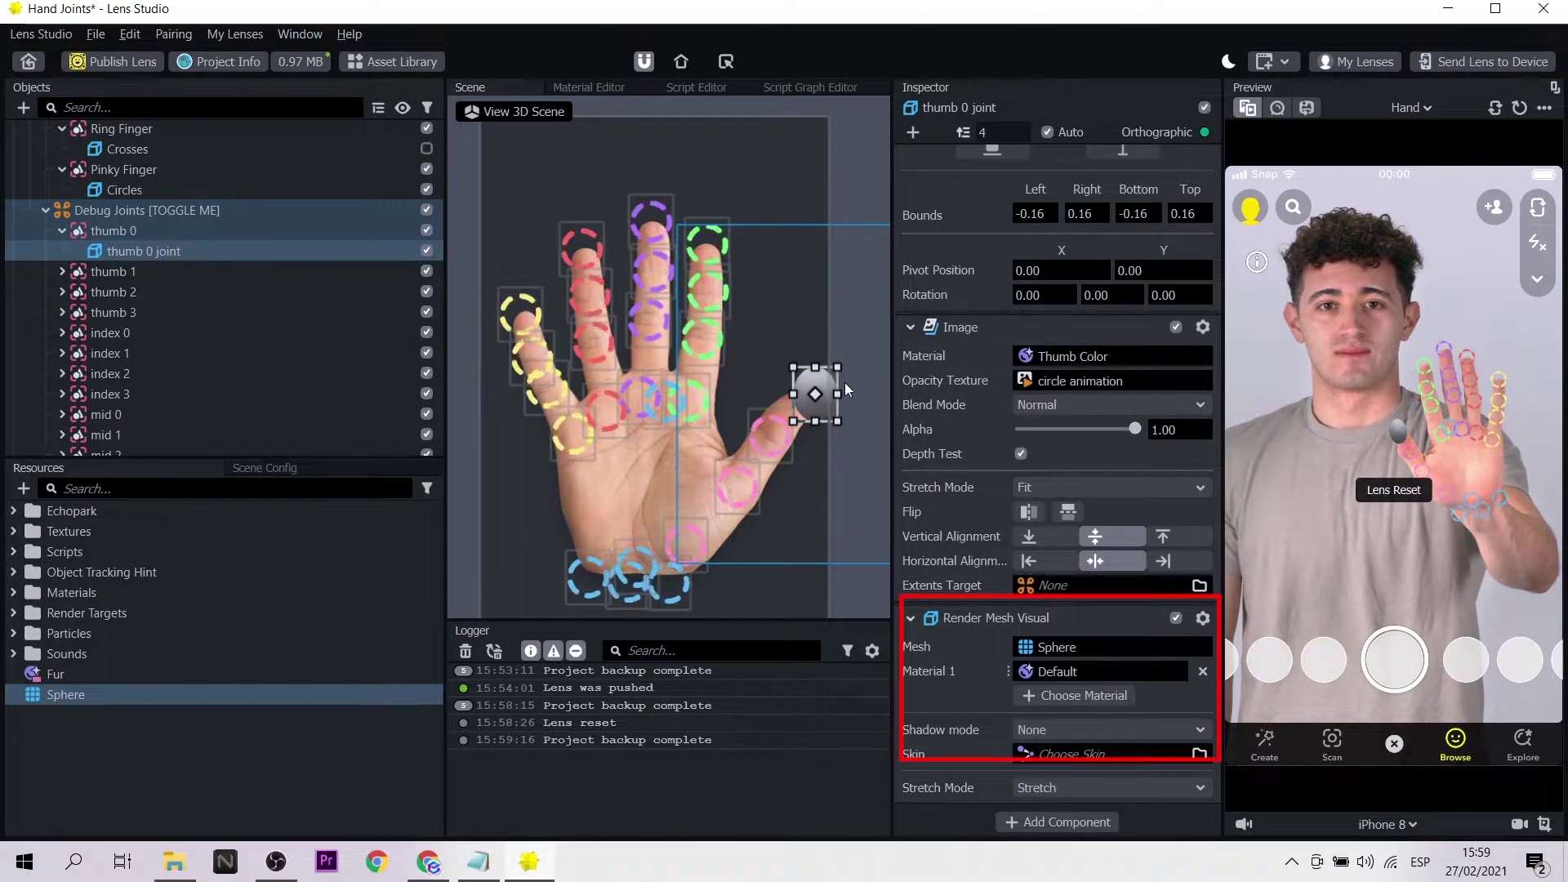
Step: Try shrinking the sphere on the thumb 0 joint, undo the resize, and assign the Fur material to it
{"action": "left_click_drag", "start_coordinate": [838, 368], "coordinate": [828, 376]}
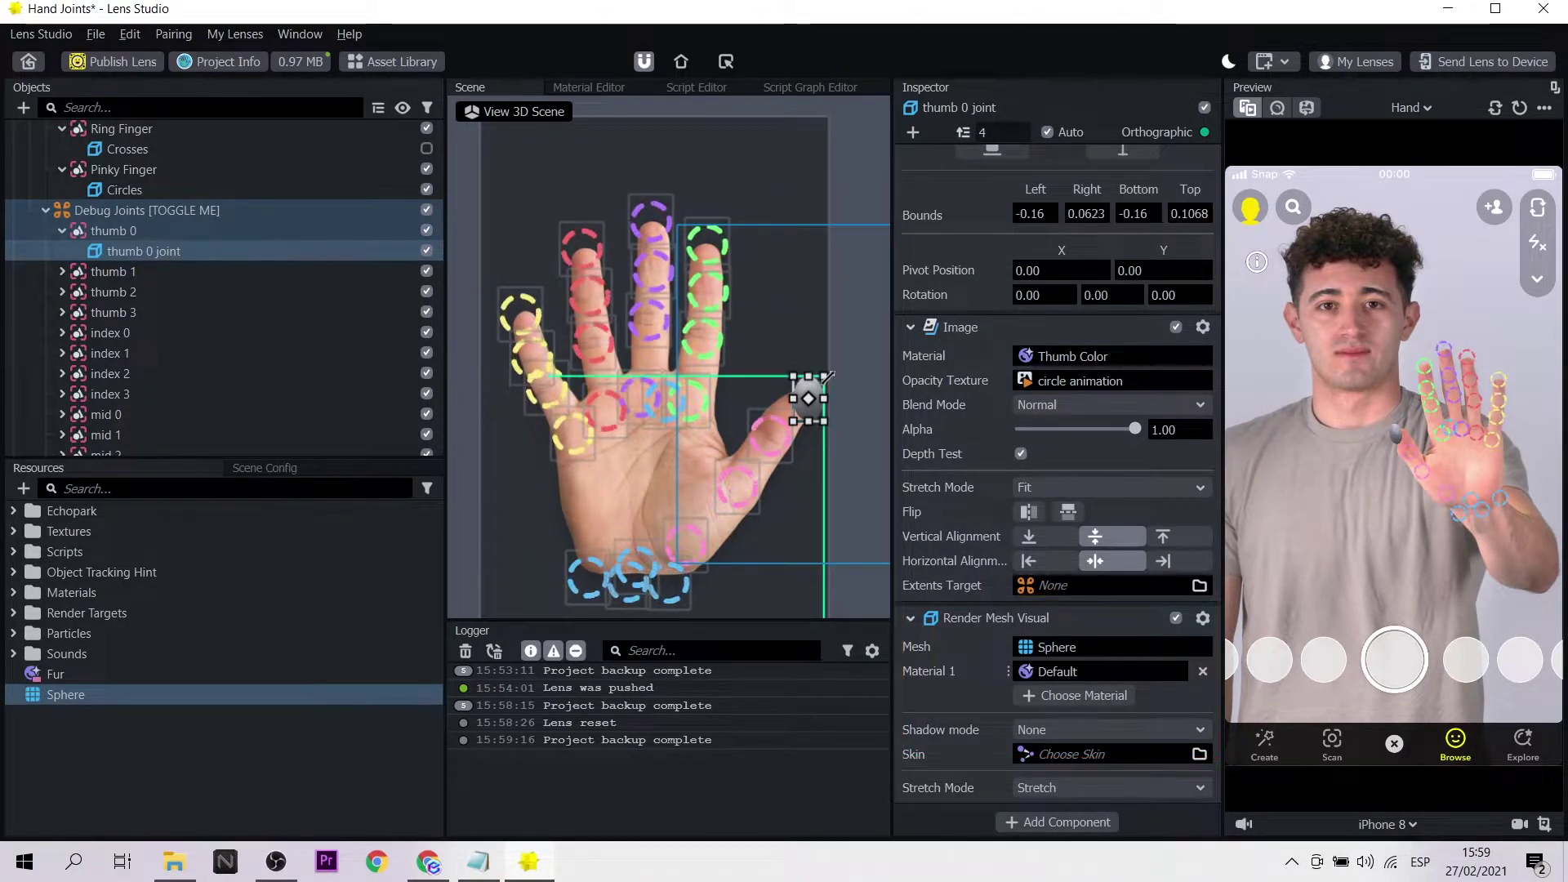
{"action": "key", "text": "ctrl+z"}
{"action": "left_click_drag", "start_coordinate": [344, 675], "coordinate": [347, 662]}
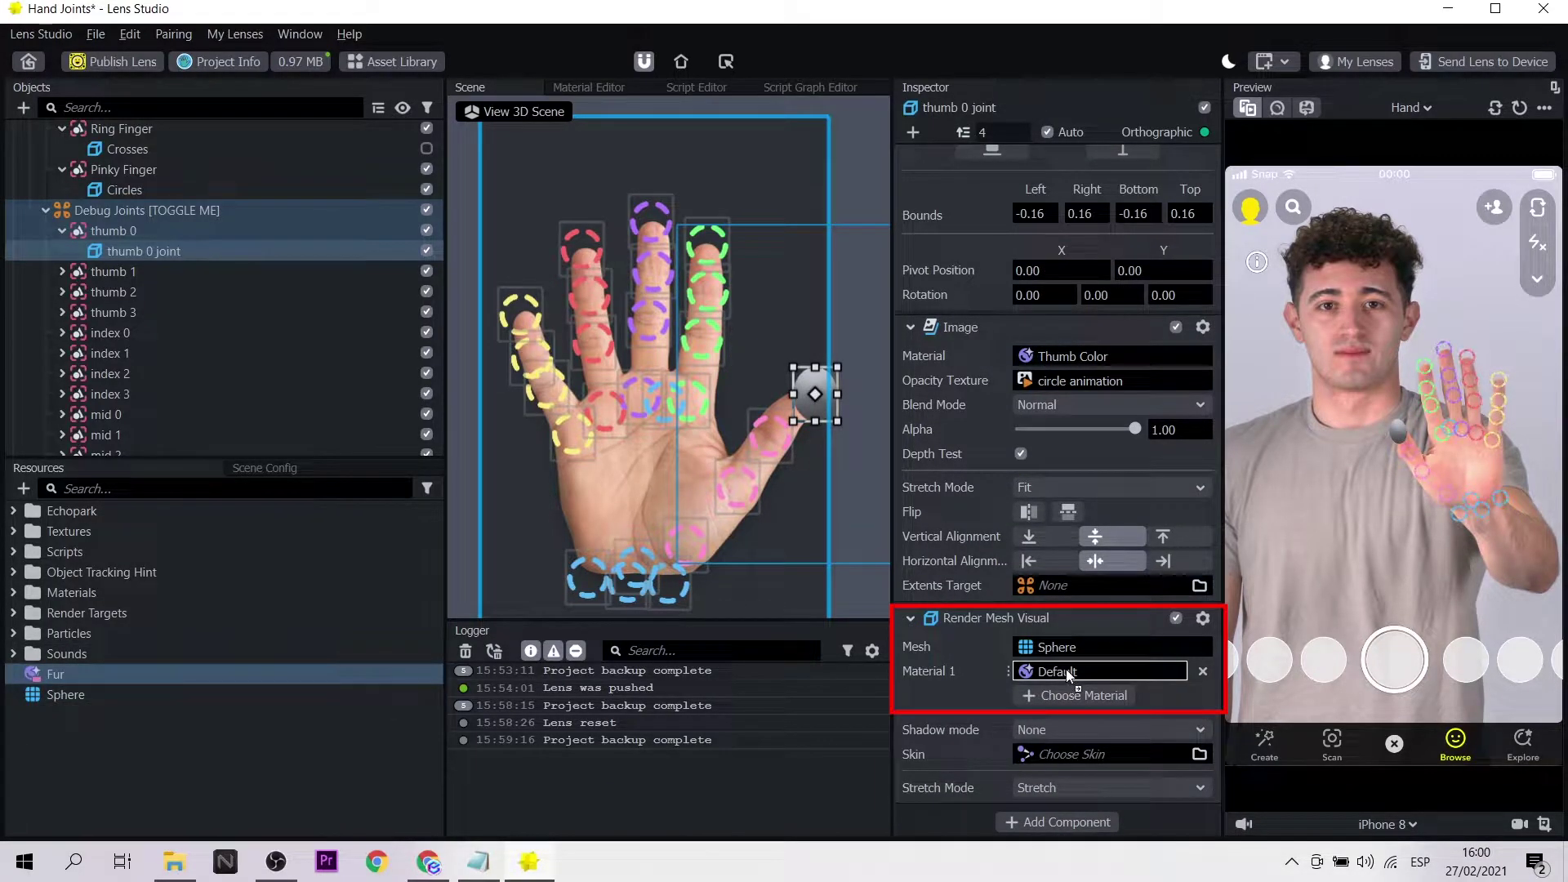
{"action": "left_click_drag", "start_coordinate": [1065, 671], "coordinate": [1067, 672]}
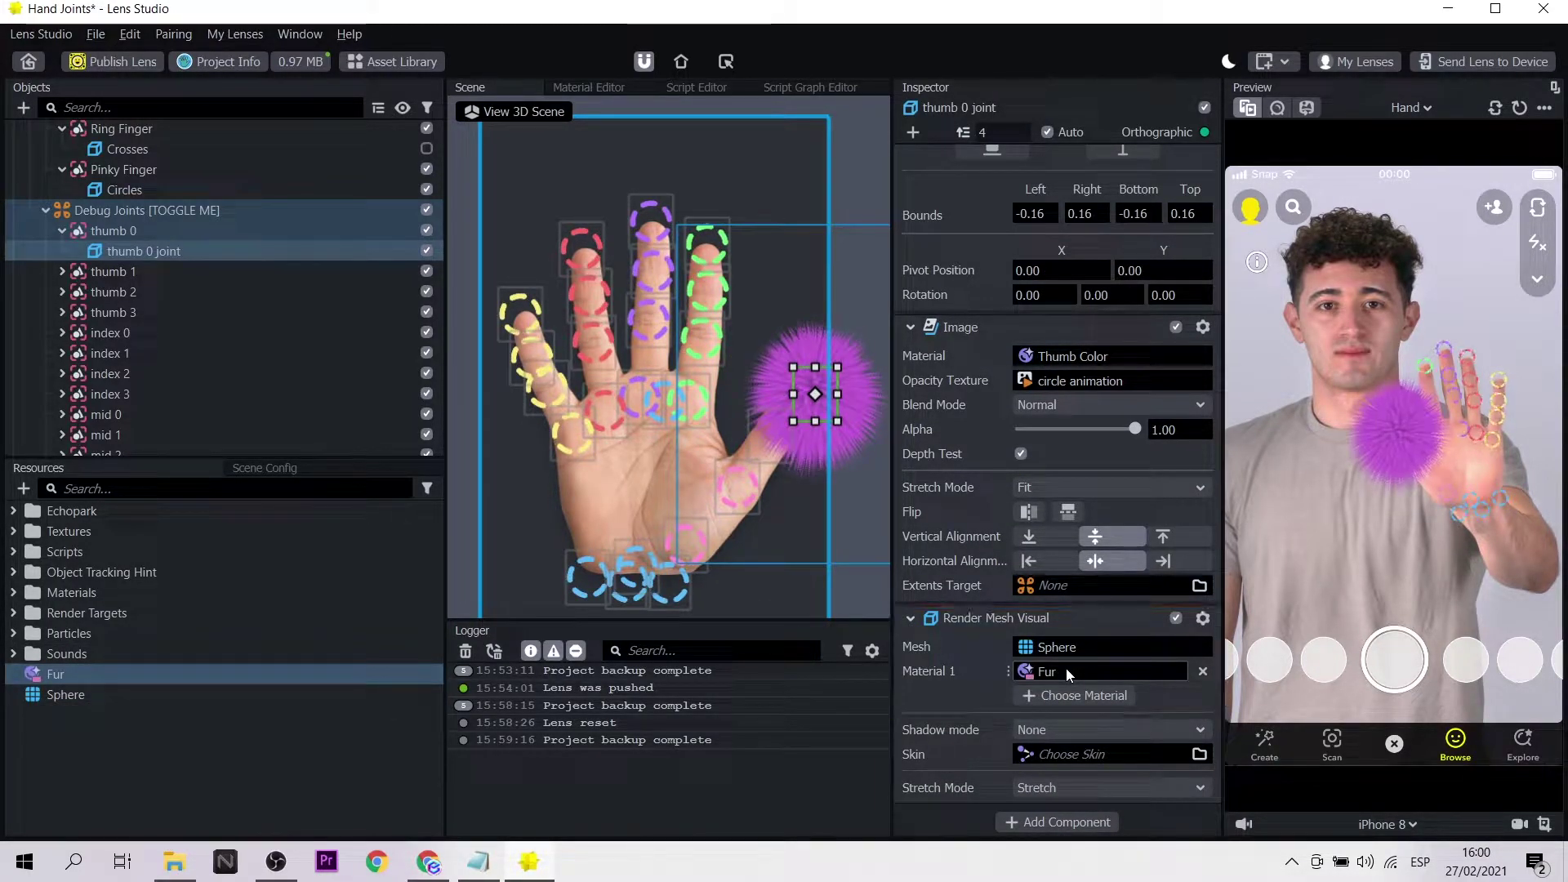
Step: Set the Fur material's Scale to 0.00 and adjust its Tiling
{"action": "left_click", "coordinate": [305, 678]}
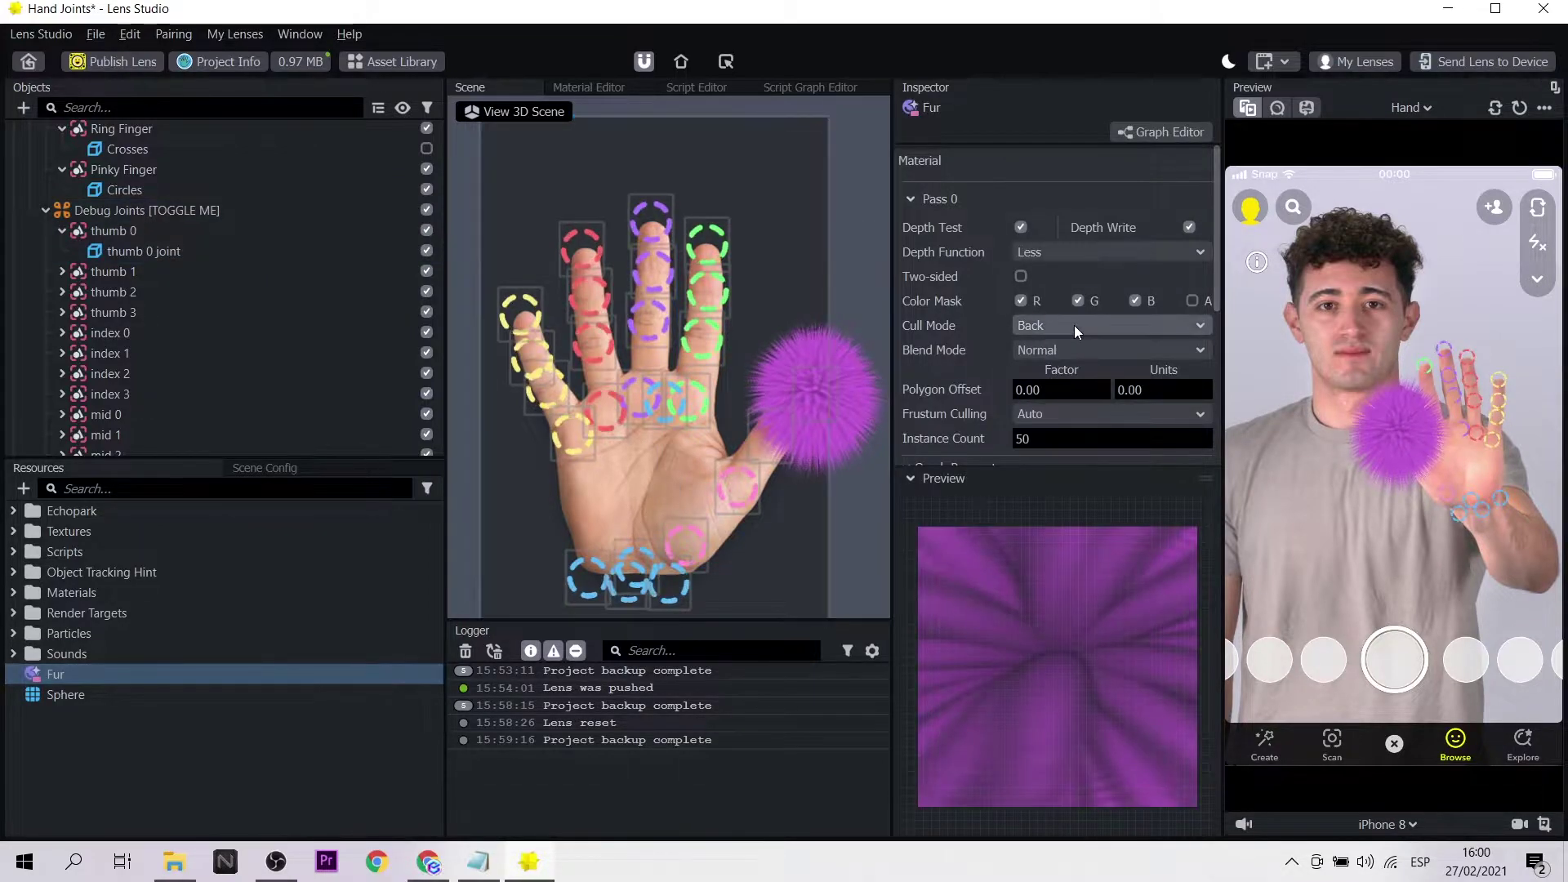
{"action": "scroll", "coordinate": [1075, 325], "scroll_direction": "down", "scroll_amount": 3}
{"action": "scroll", "coordinate": [1074, 325], "scroll_direction": "down", "scroll_amount": 2}
{"action": "left_click_drag", "start_coordinate": [1111, 376], "coordinate": [1082, 377]}
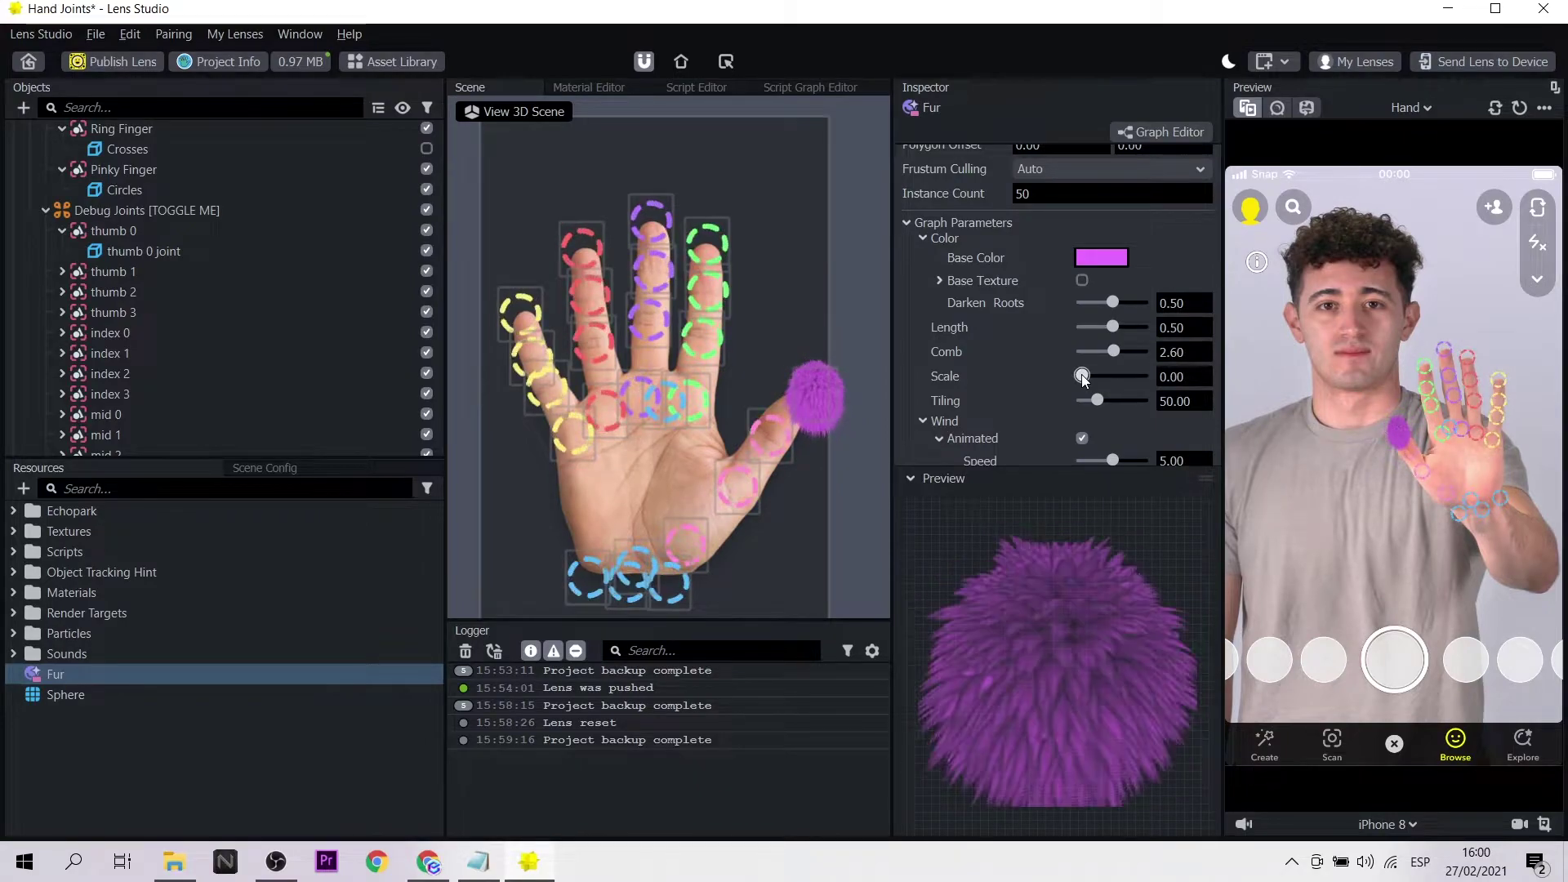
{"action": "left_click_drag", "start_coordinate": [1094, 401], "coordinate": [1093, 399]}
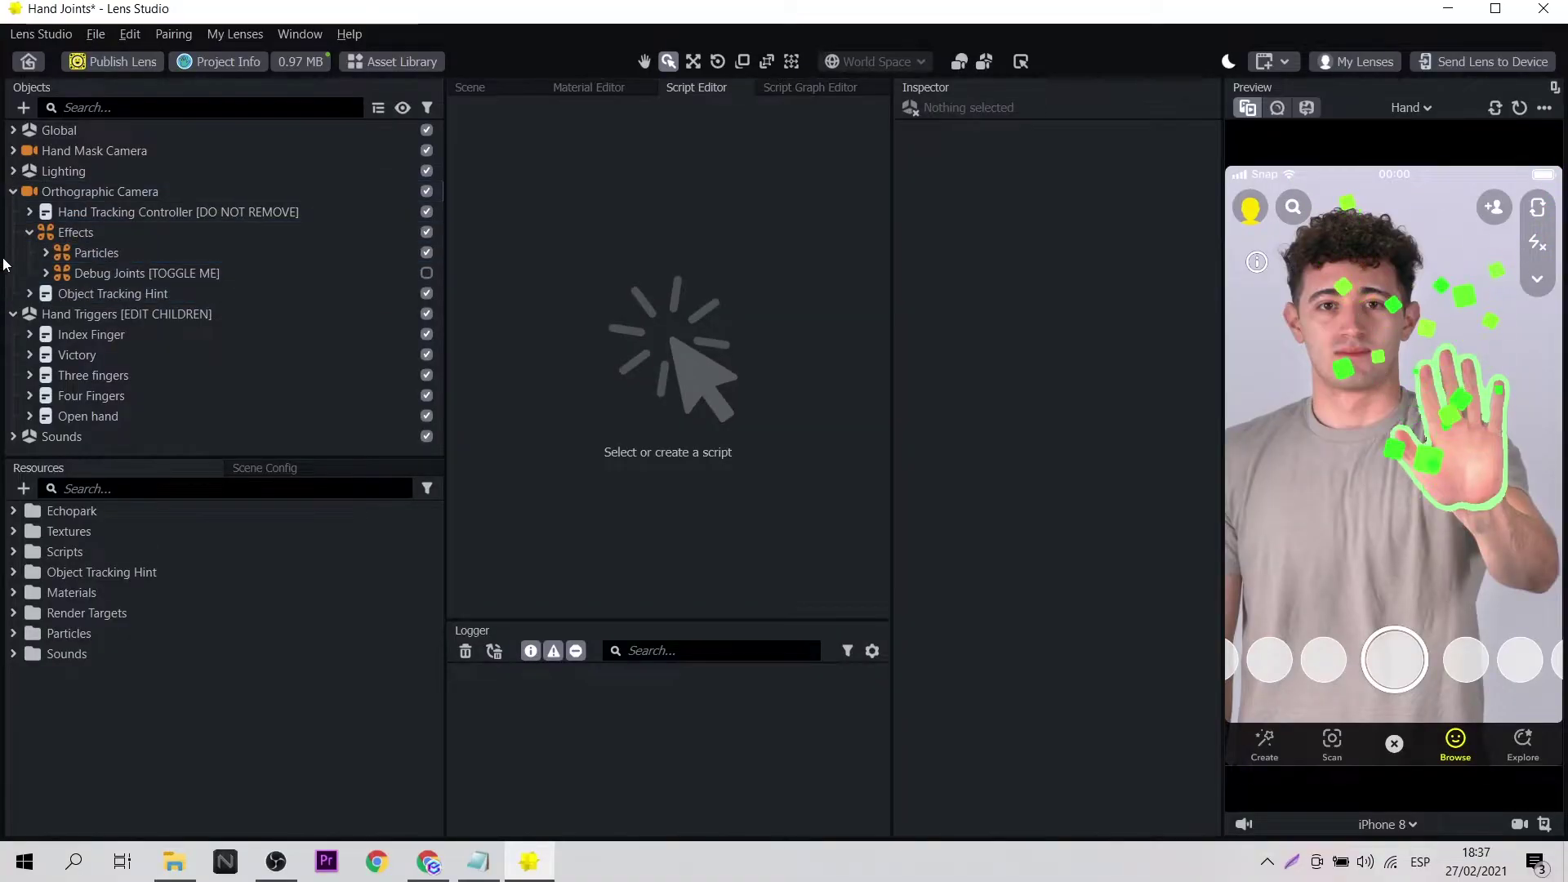
Step: Show Debug Joints [TOGGLE ME] briefly, leaving both it and the Particles object hidden
{"action": "left_click", "coordinate": [427, 273]}
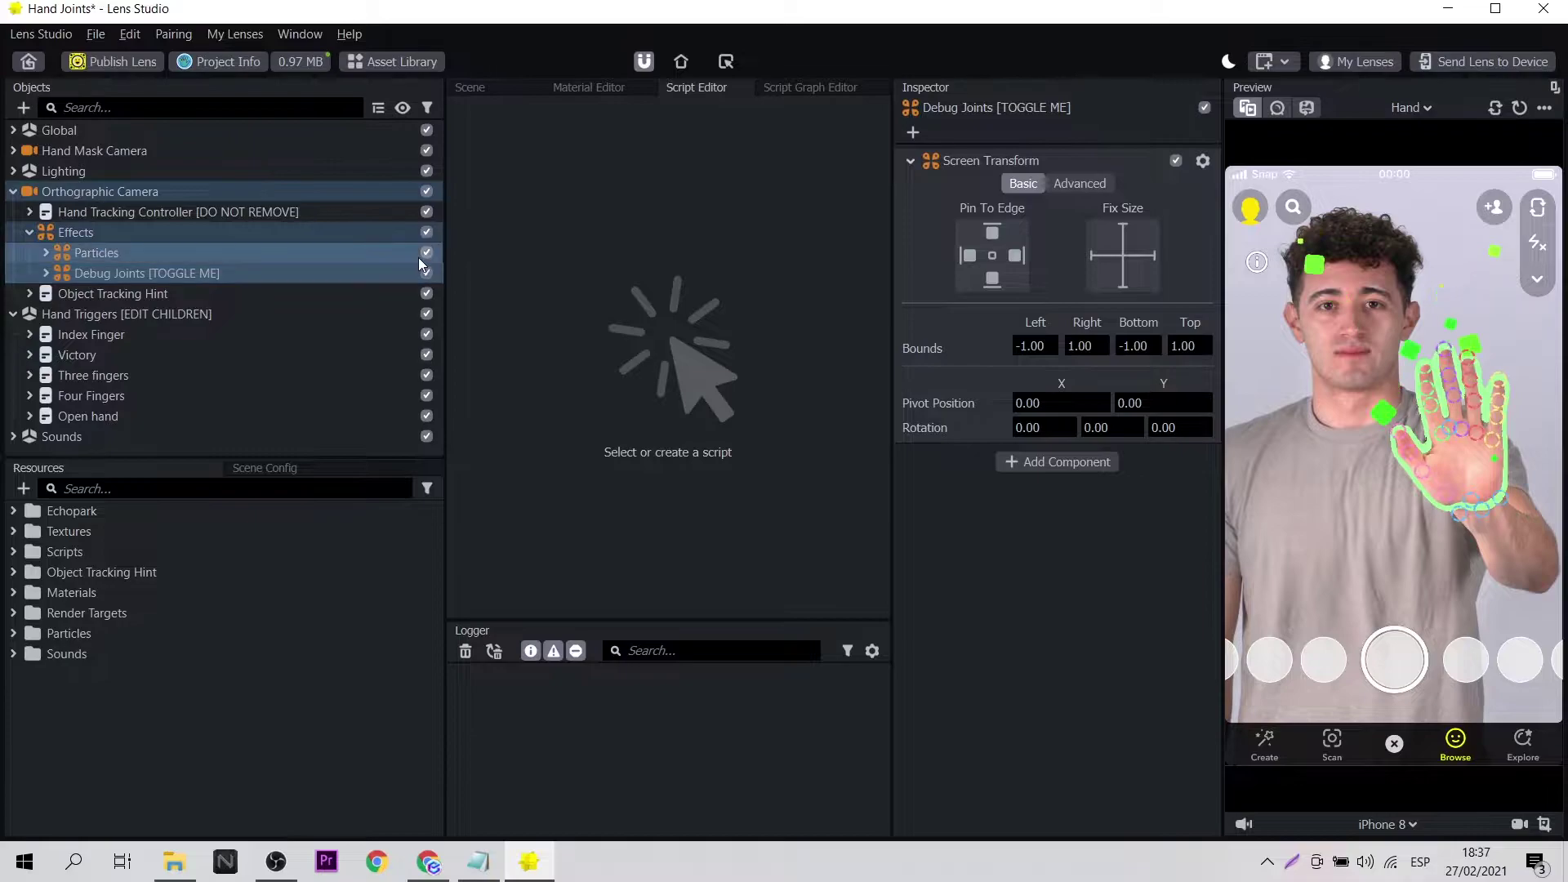
{"action": "left_click", "coordinate": [426, 258]}
{"action": "left_click", "coordinate": [425, 273]}
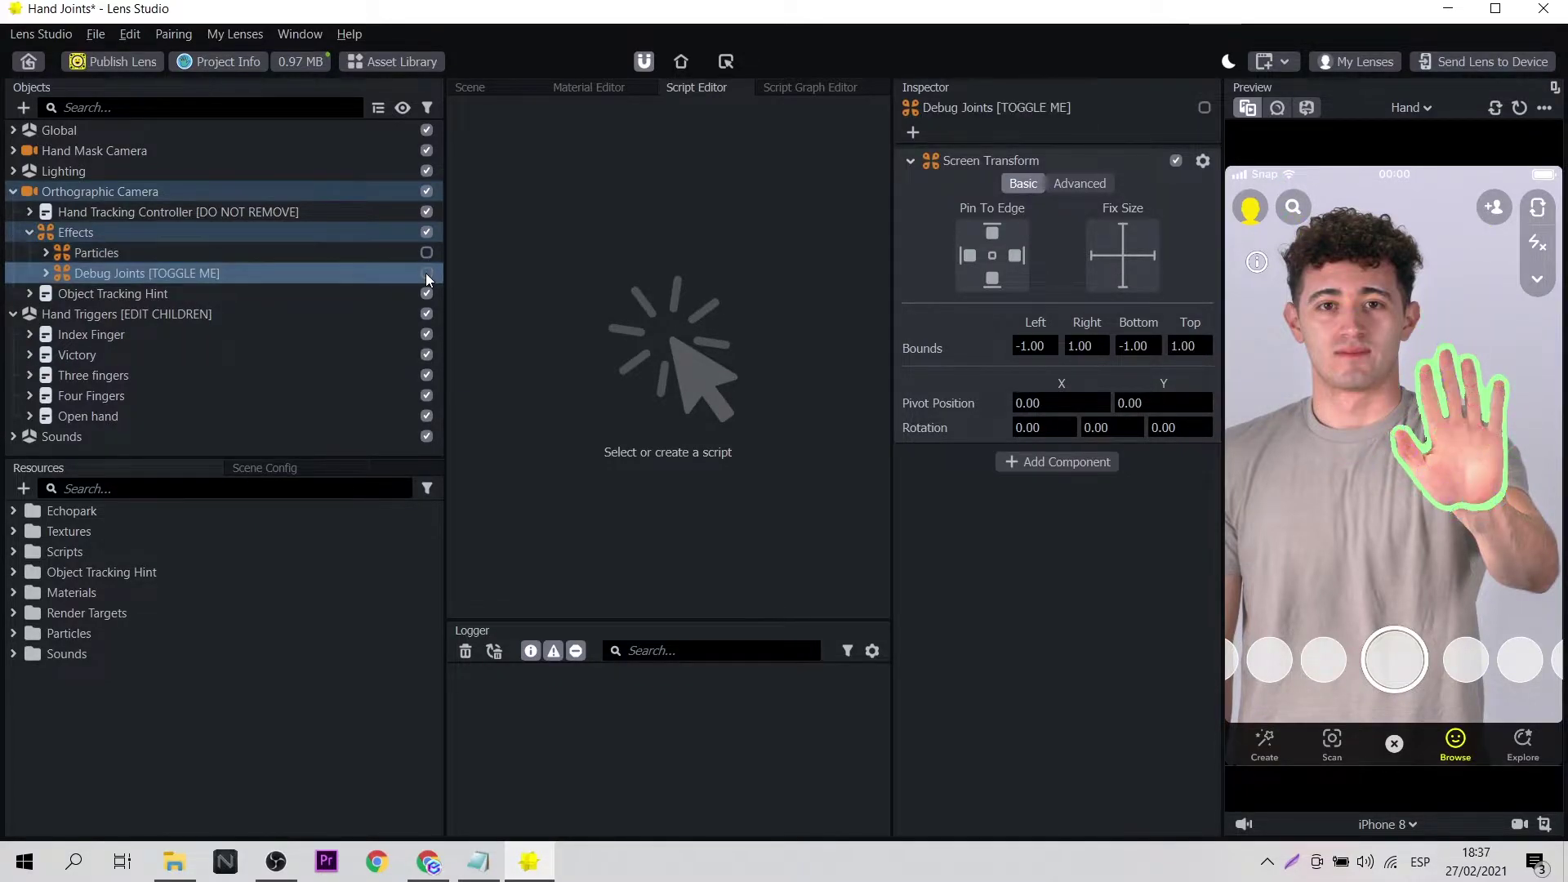
Step: Add a Screen Image under the thumb 0 joint of Hand Tracking [ATTACH ANYTHING HERE] in the Hand Tracking Controller
{"action": "left_click", "coordinate": [28, 213]}
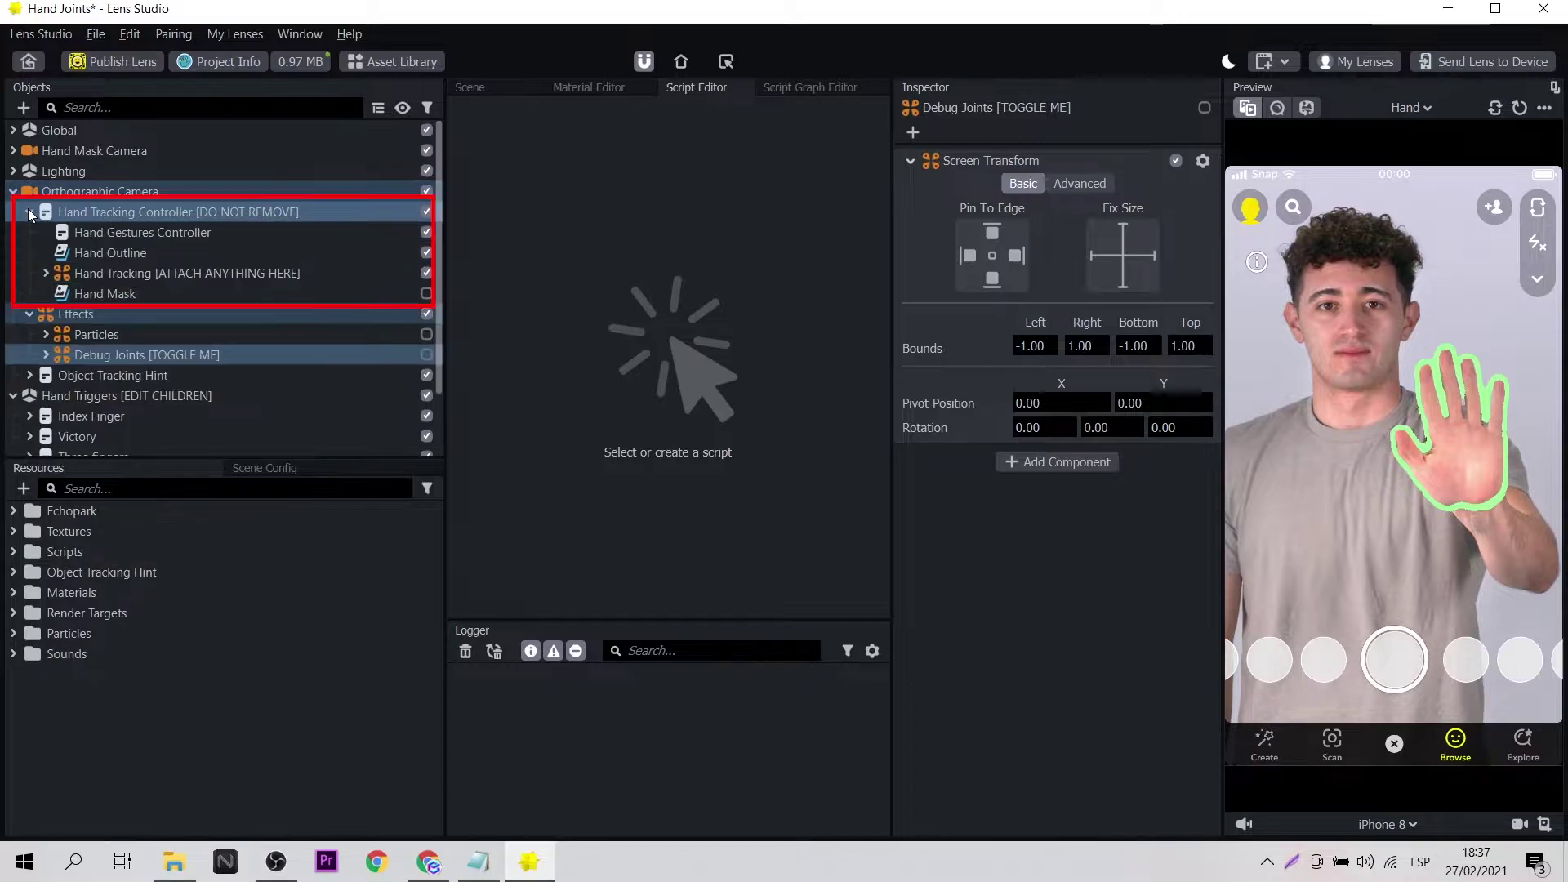
{"action": "left_click", "coordinate": [50, 272]}
{"action": "left_click", "coordinate": [116, 272]}
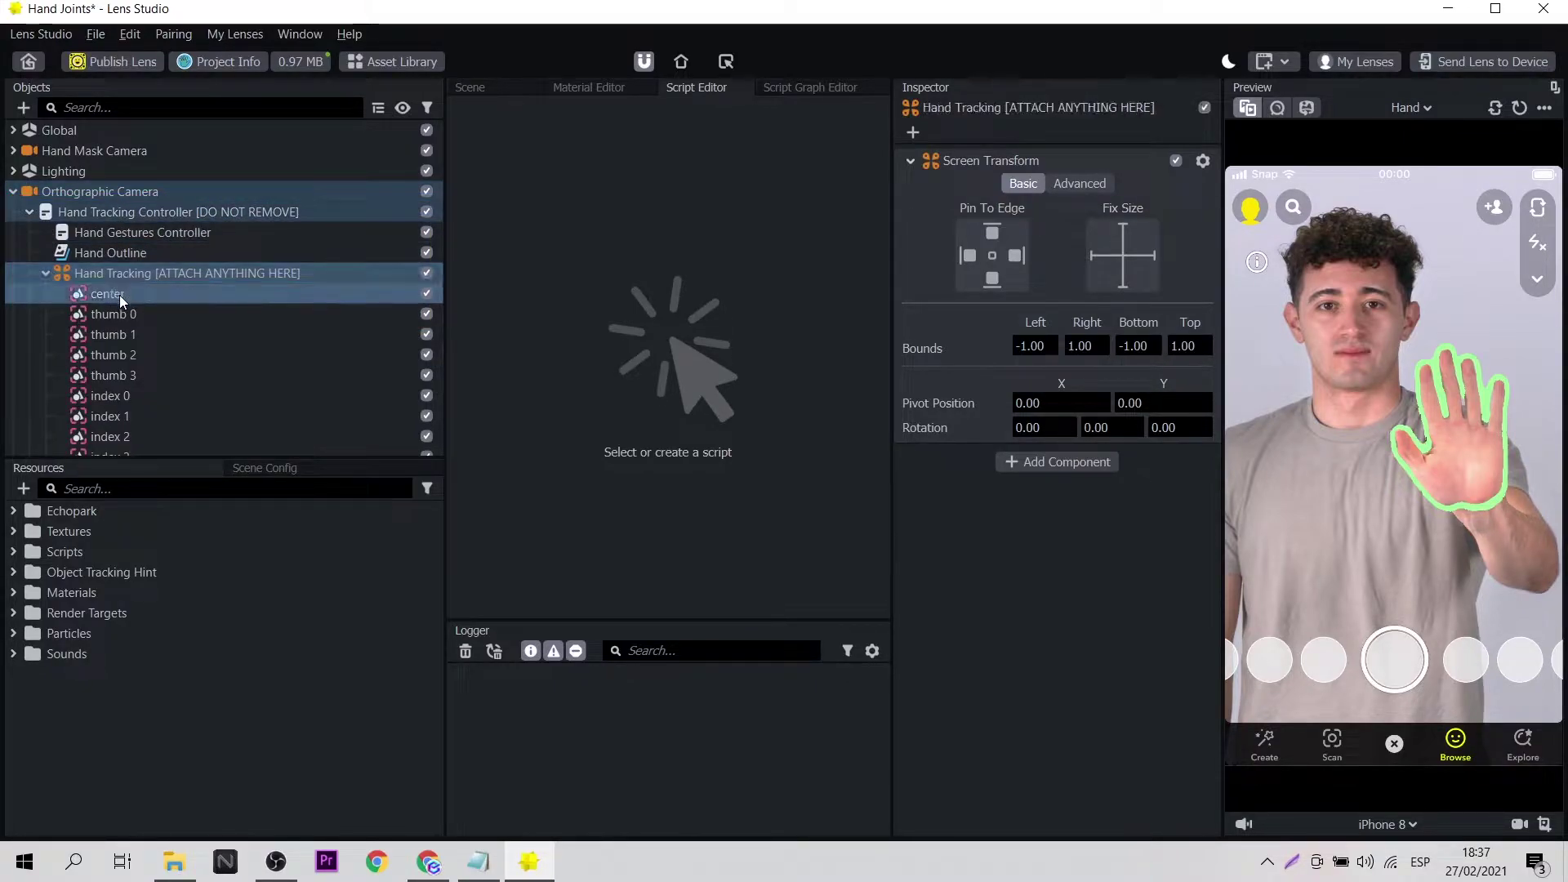
{"action": "left_click", "coordinate": [119, 293]}
{"action": "left_click", "coordinate": [120, 315]}
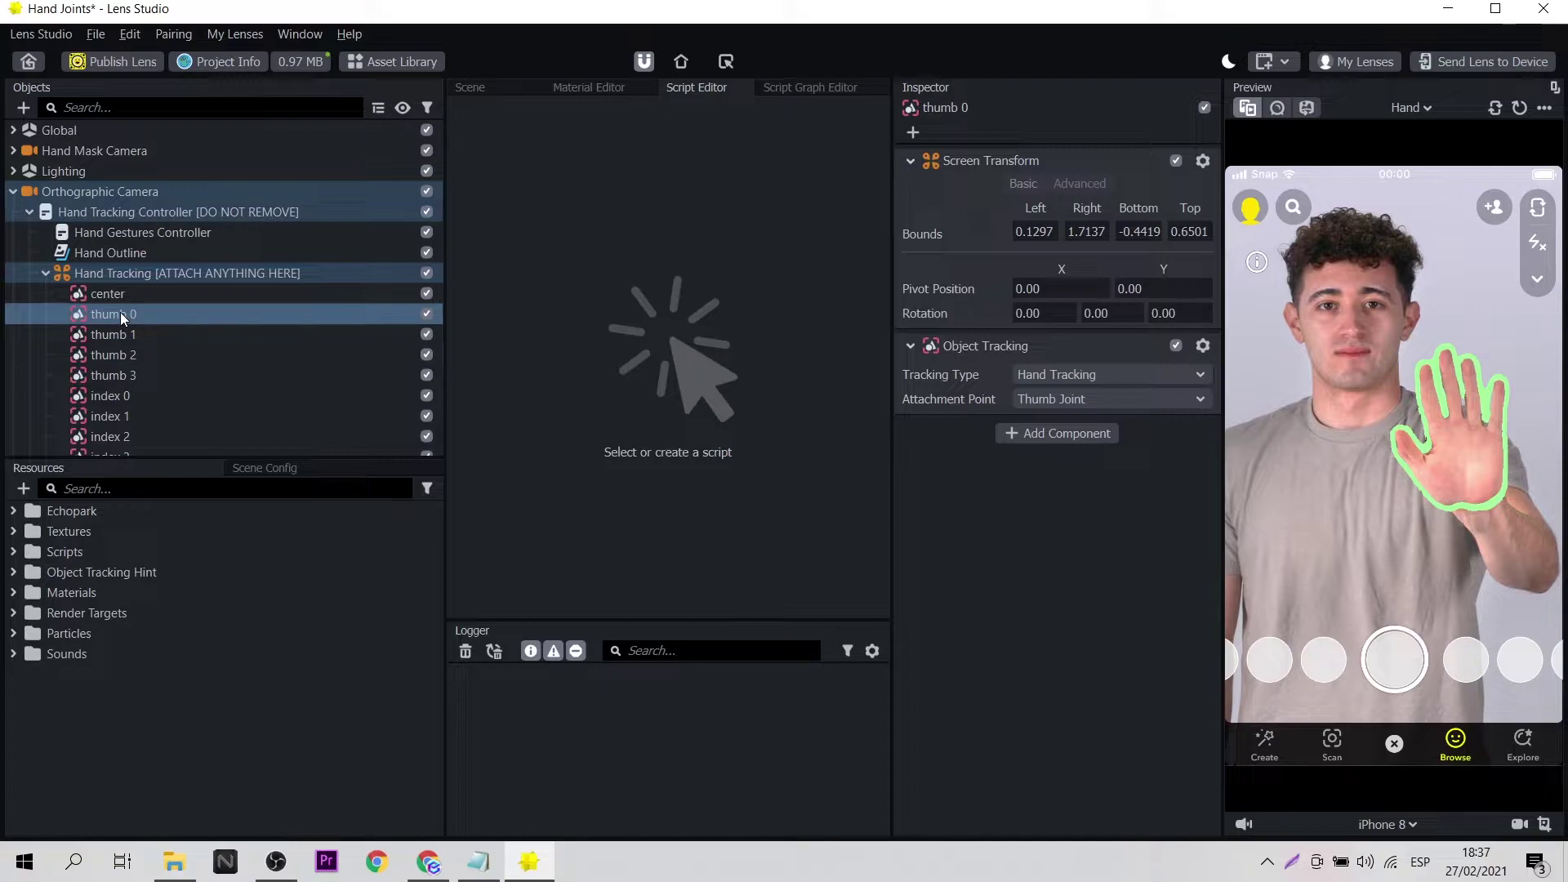
{"action": "left_click", "coordinate": [23, 106]}
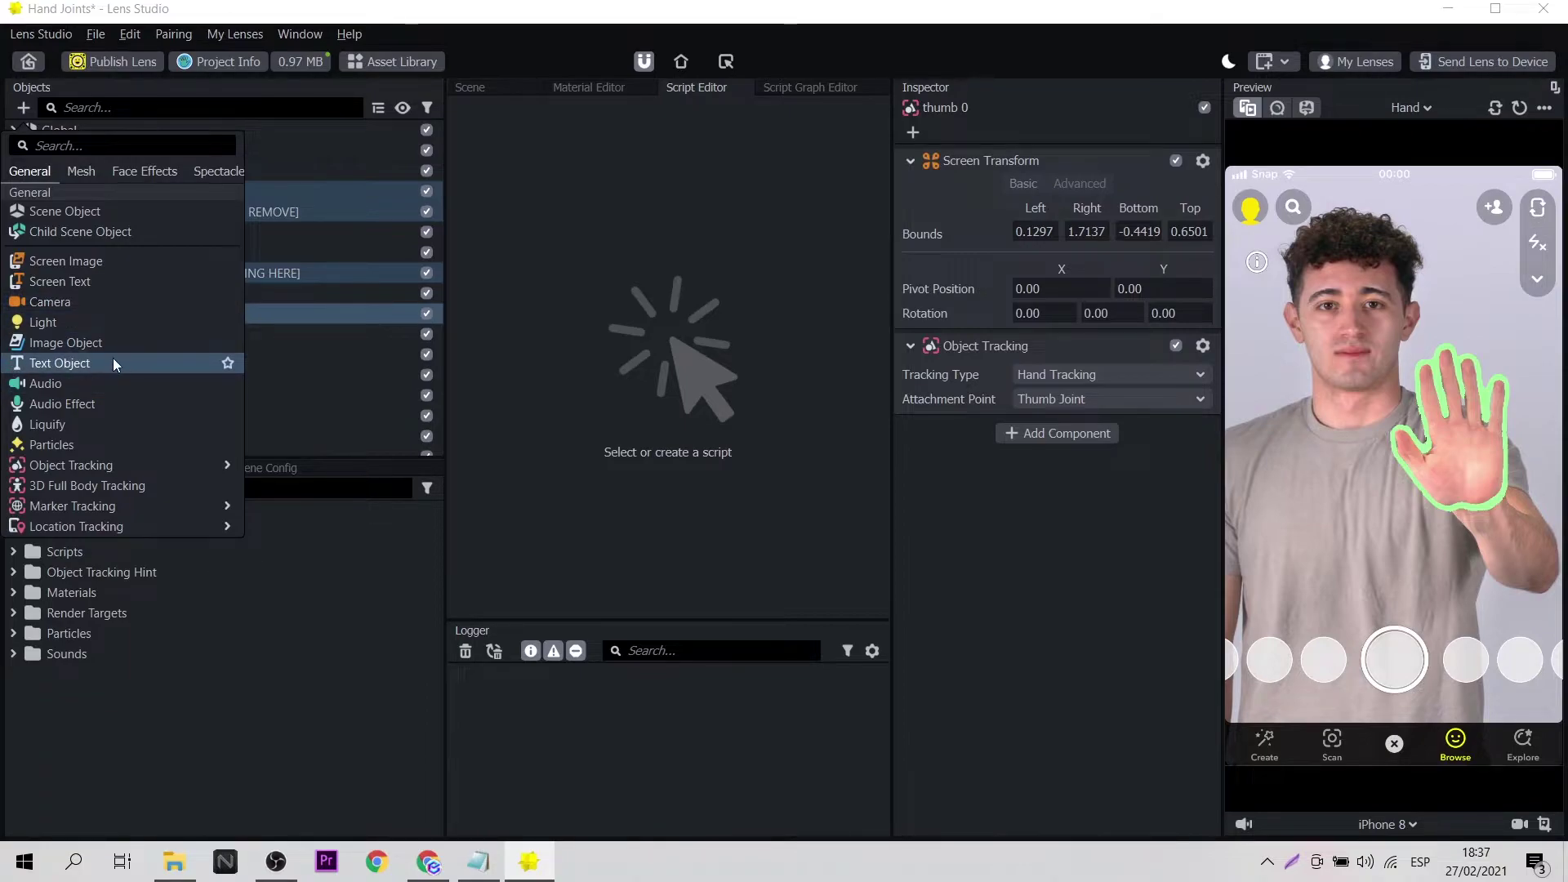
{"action": "type", "text": "w"}
{"action": "key", "text": "BackSpace"}
{"action": "type", "text": "scr"}
{"action": "left_click", "coordinate": [139, 212]}
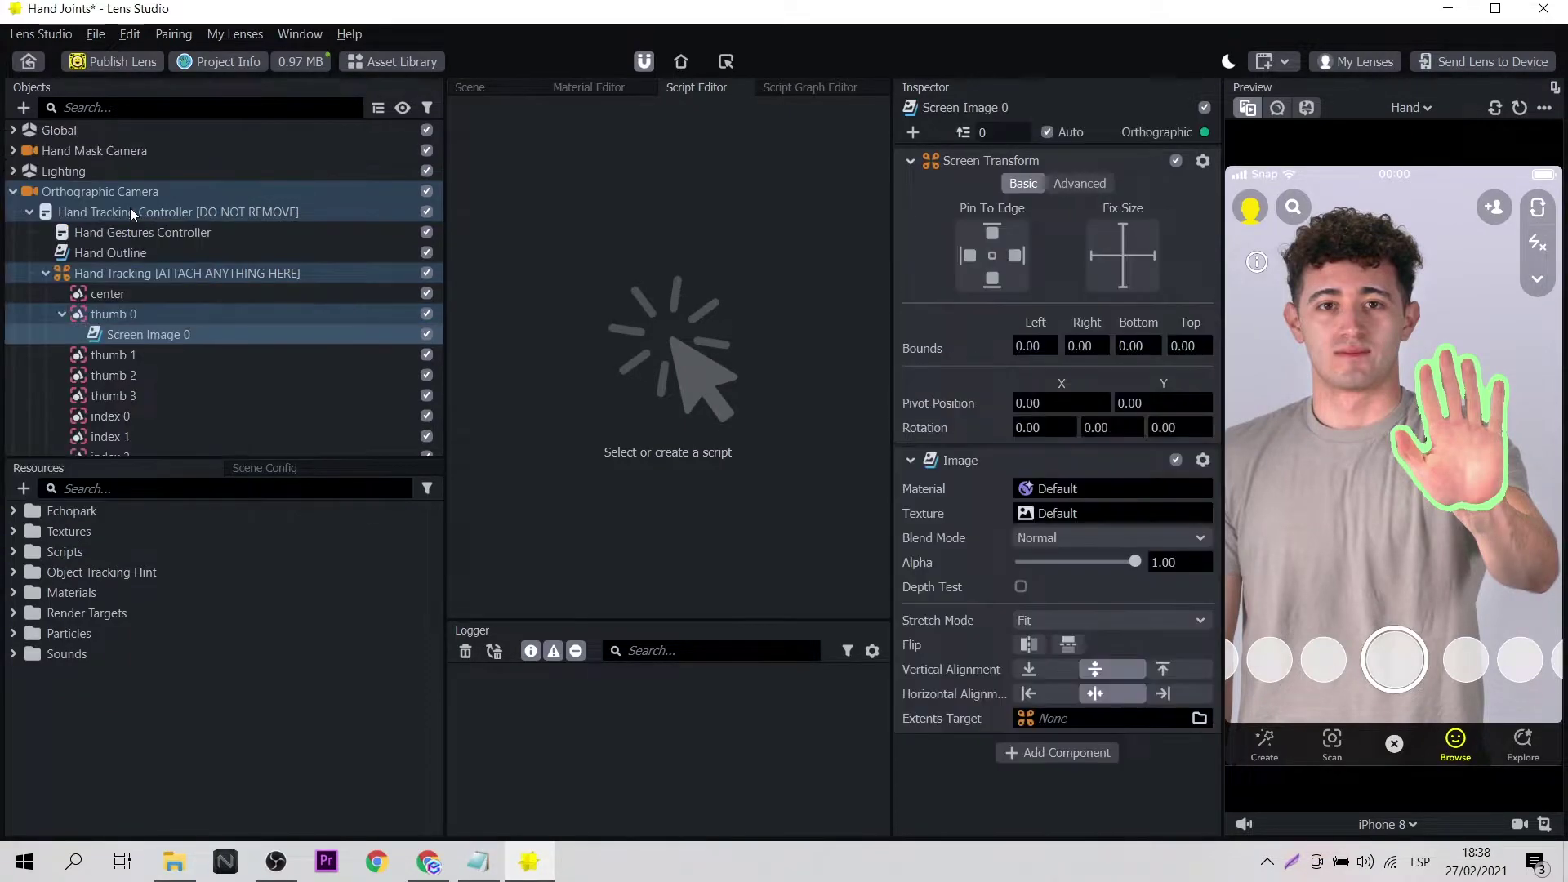
Step: Rename the screen image attached to thumb 0 as rosa
{"action": "double_click", "coordinate": [148, 330]}
{"action": "type", "text": "rosa"}
{"action": "key", "text": "Return"}
Step: Import the rosa image from files and assign it as the texture of the rosa screen image
{"action": "left_click", "coordinate": [1076, 513]}
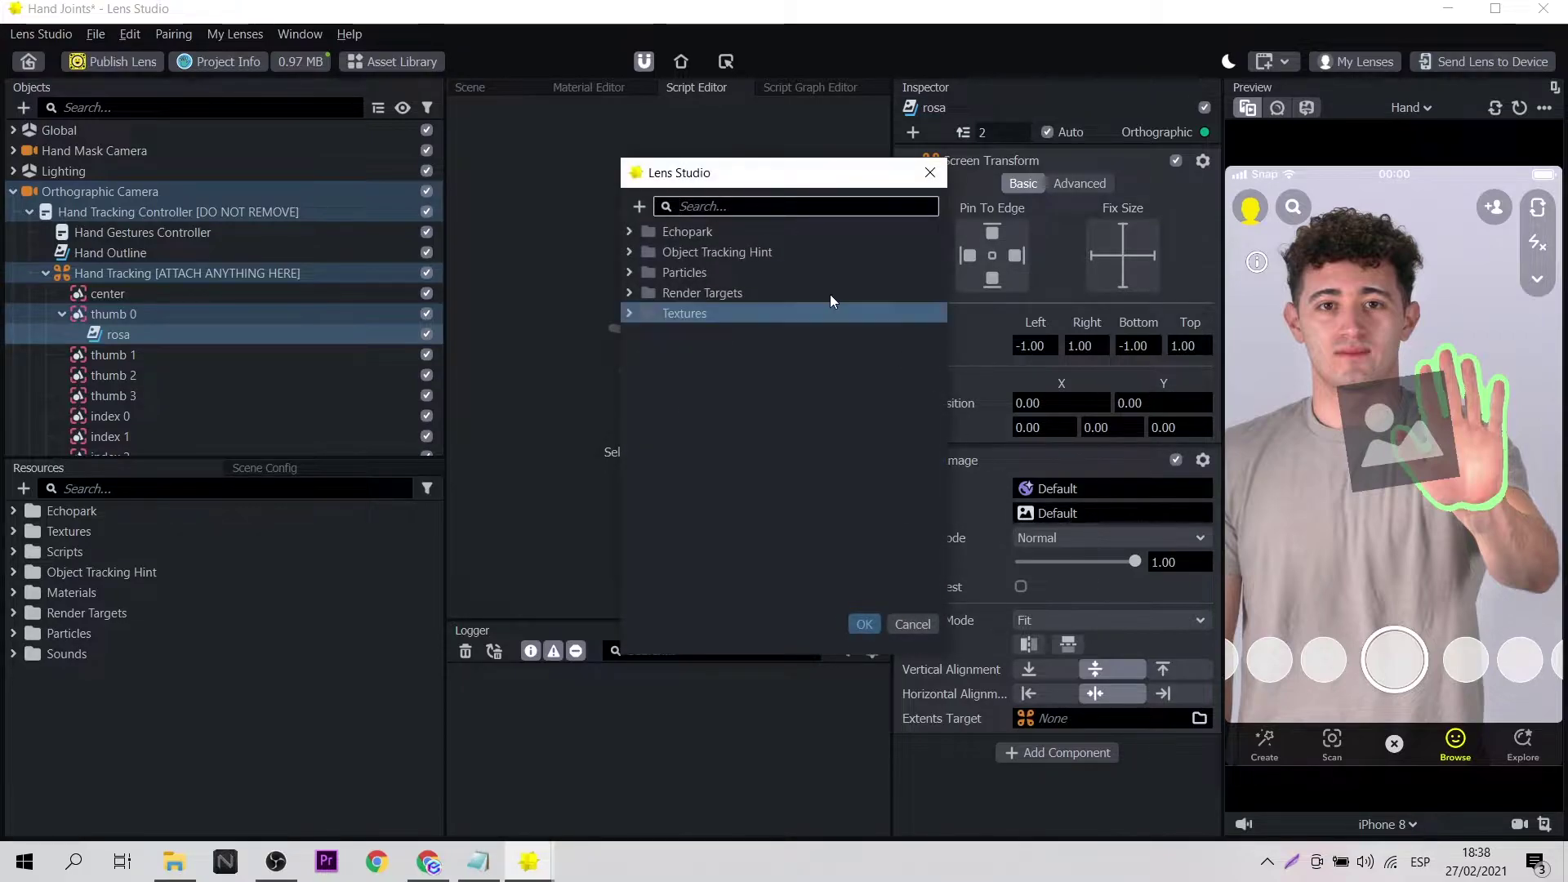
{"action": "left_click", "coordinate": [641, 206]}
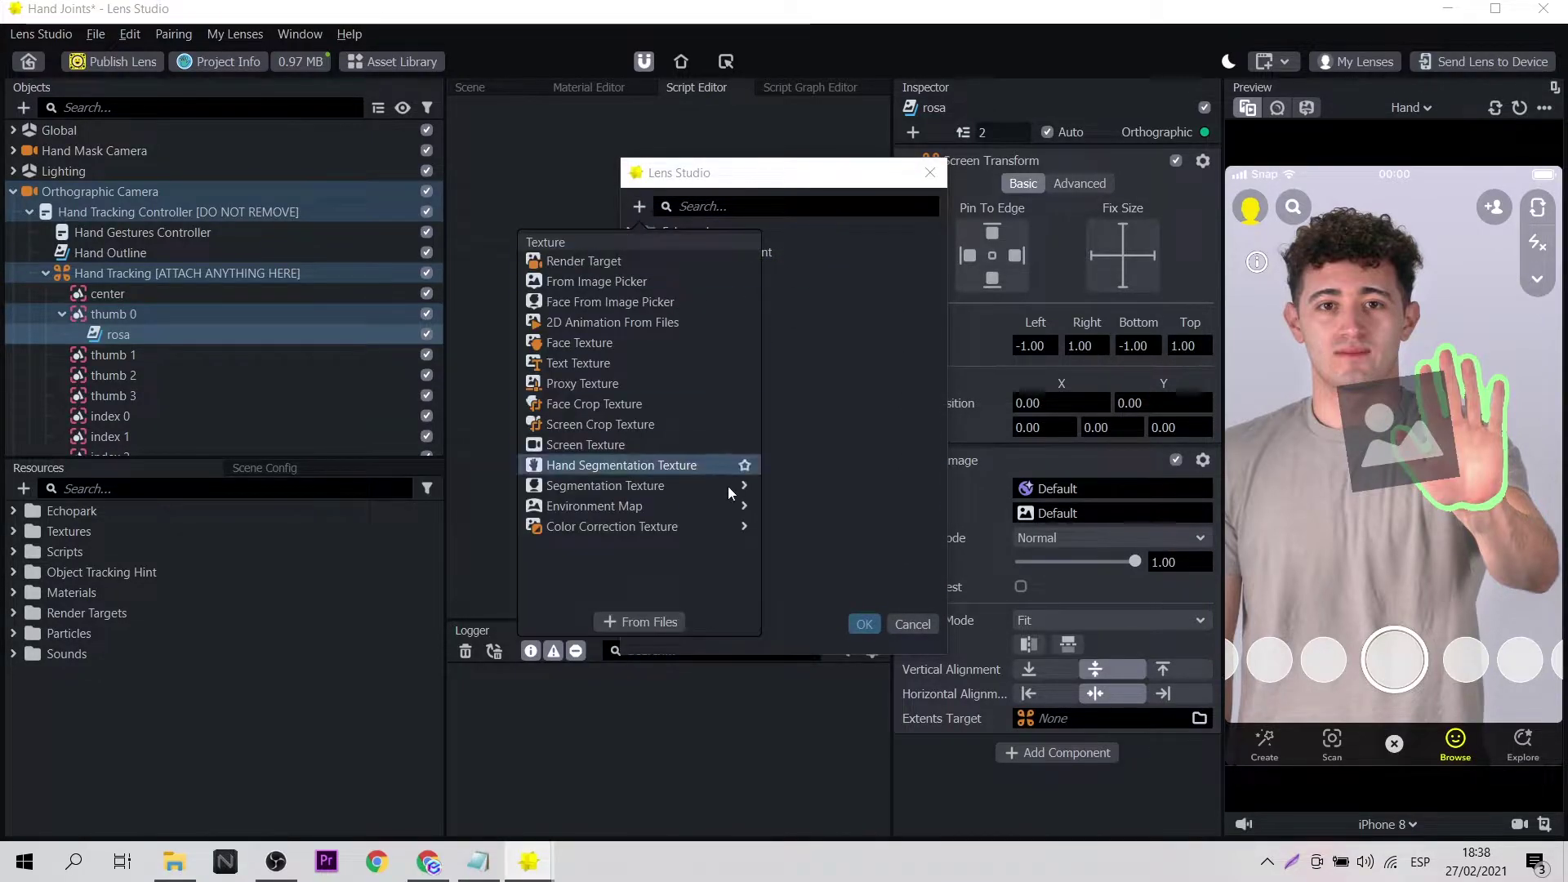
{"action": "left_click", "coordinate": [649, 621]}
{"action": "left_click", "coordinate": [972, 379]}
{"action": "left_click", "coordinate": [1122, 678]}
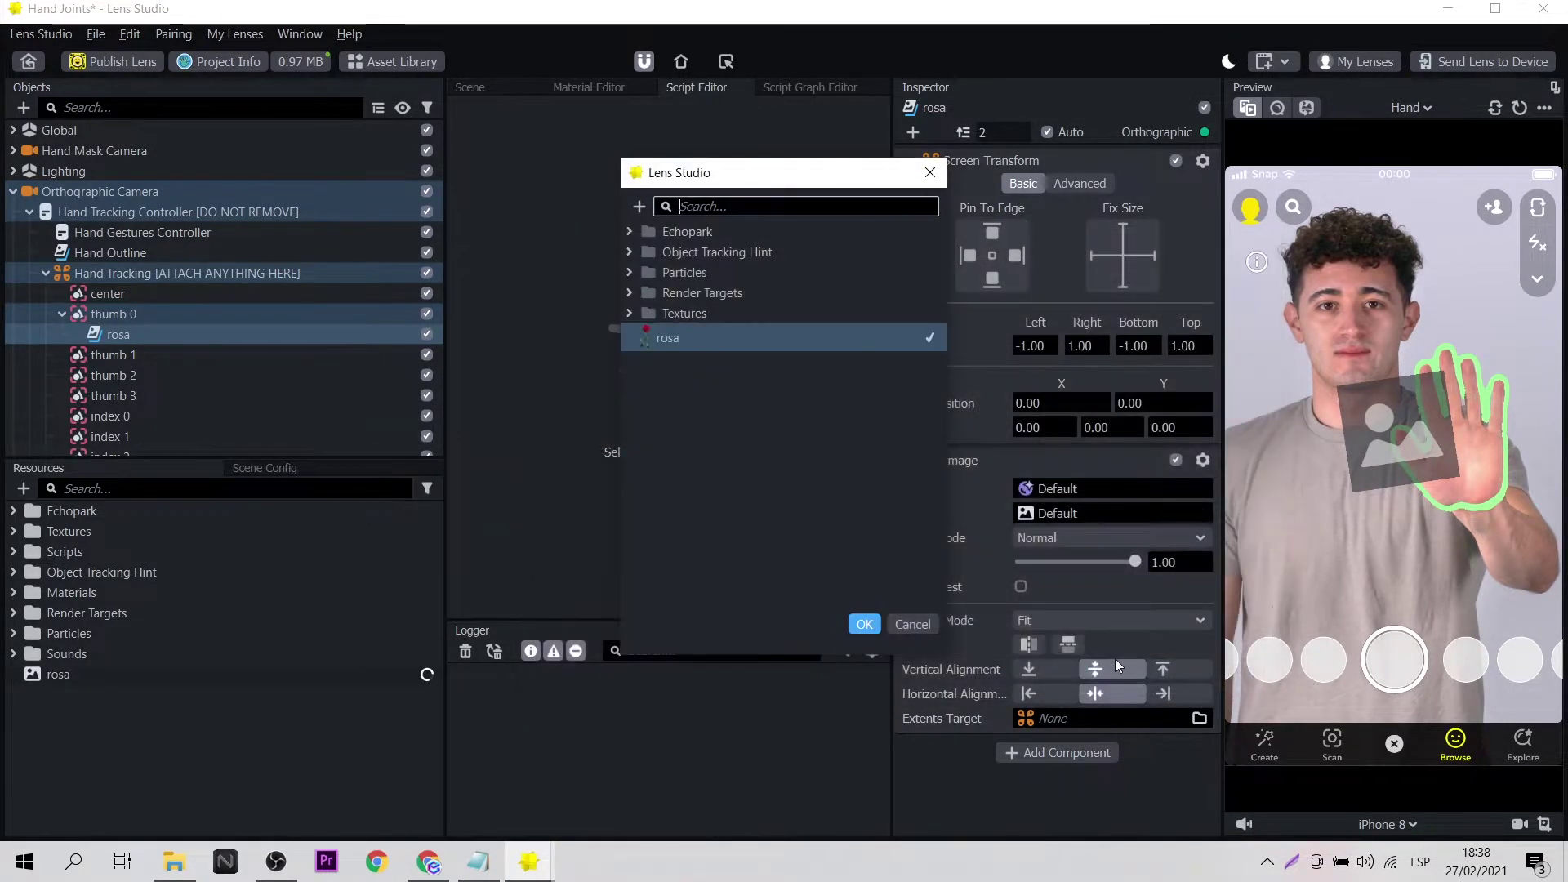
{"action": "left_click", "coordinate": [859, 625]}
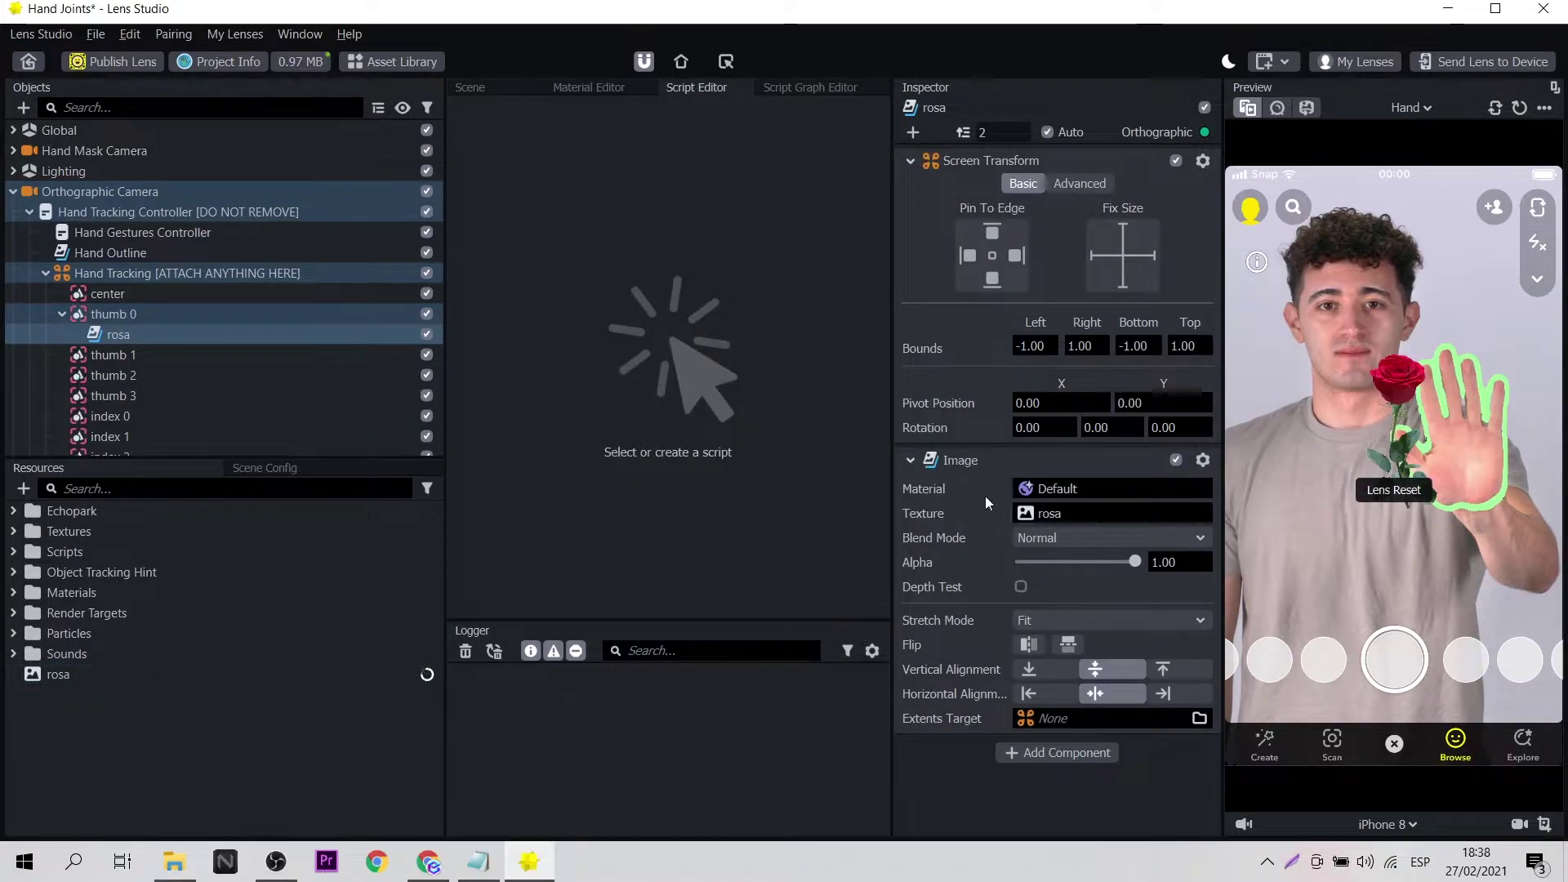
Step: Shrink the rose image in the scene and position it so its stem rests on the thumb tip
{"action": "left_click", "coordinate": [479, 85]}
{"action": "left_click_drag", "start_coordinate": [888, 207], "coordinate": [789, 261]}
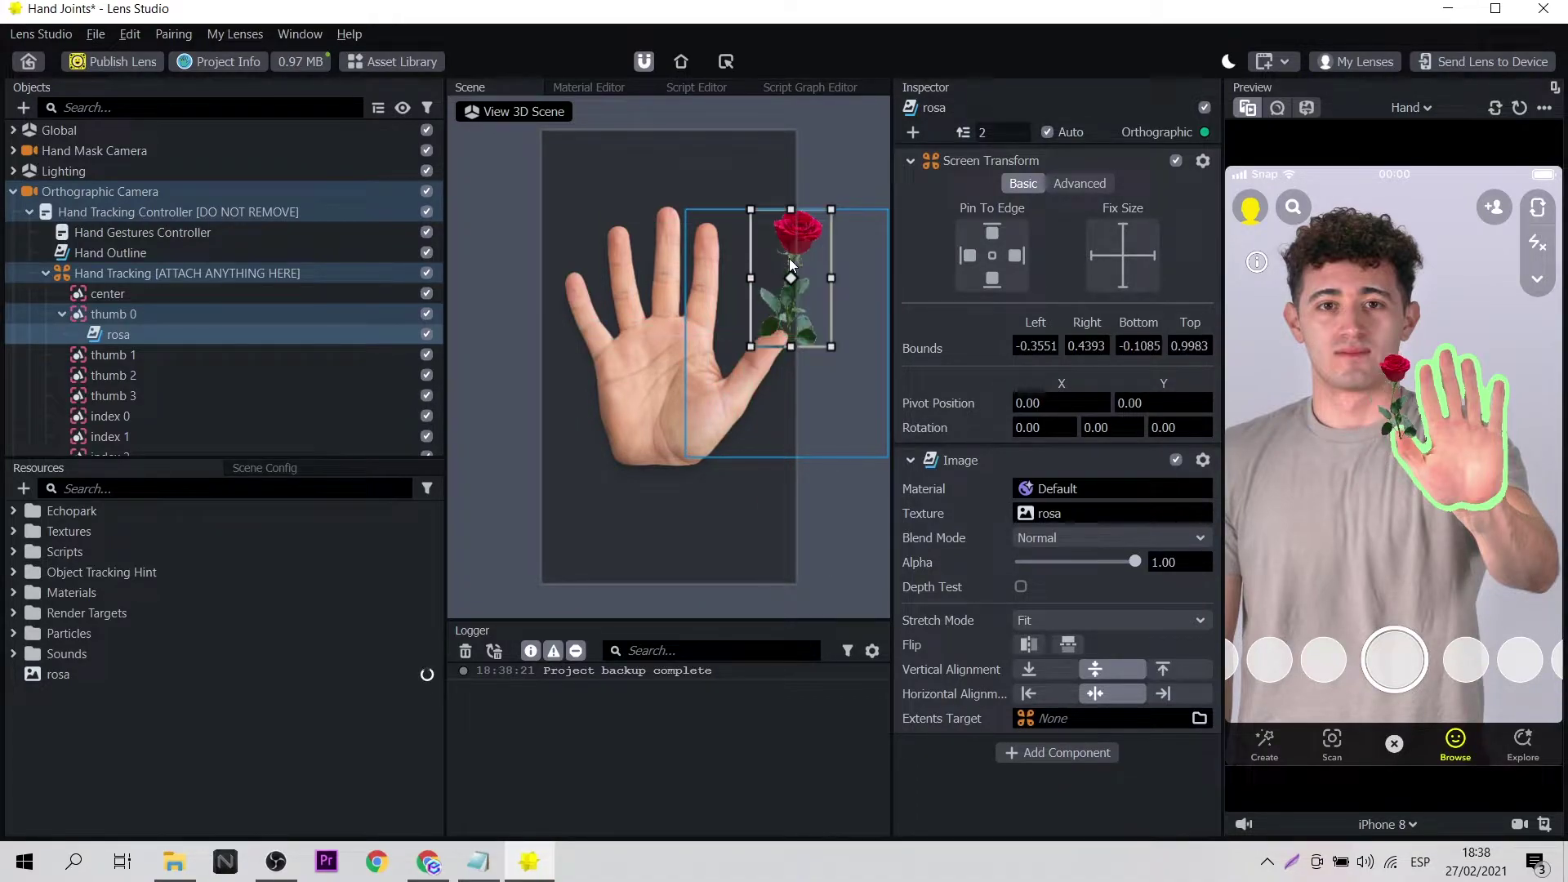
Step: Load the thumbs-up photo named good from files and use it as the lens preview source
{"action": "left_click", "coordinate": [1421, 109]}
{"action": "scroll", "coordinate": [1447, 336], "scroll_direction": "up", "scroll_amount": 2}
{"action": "scroll", "coordinate": [1447, 336], "scroll_direction": "up", "scroll_amount": 3}
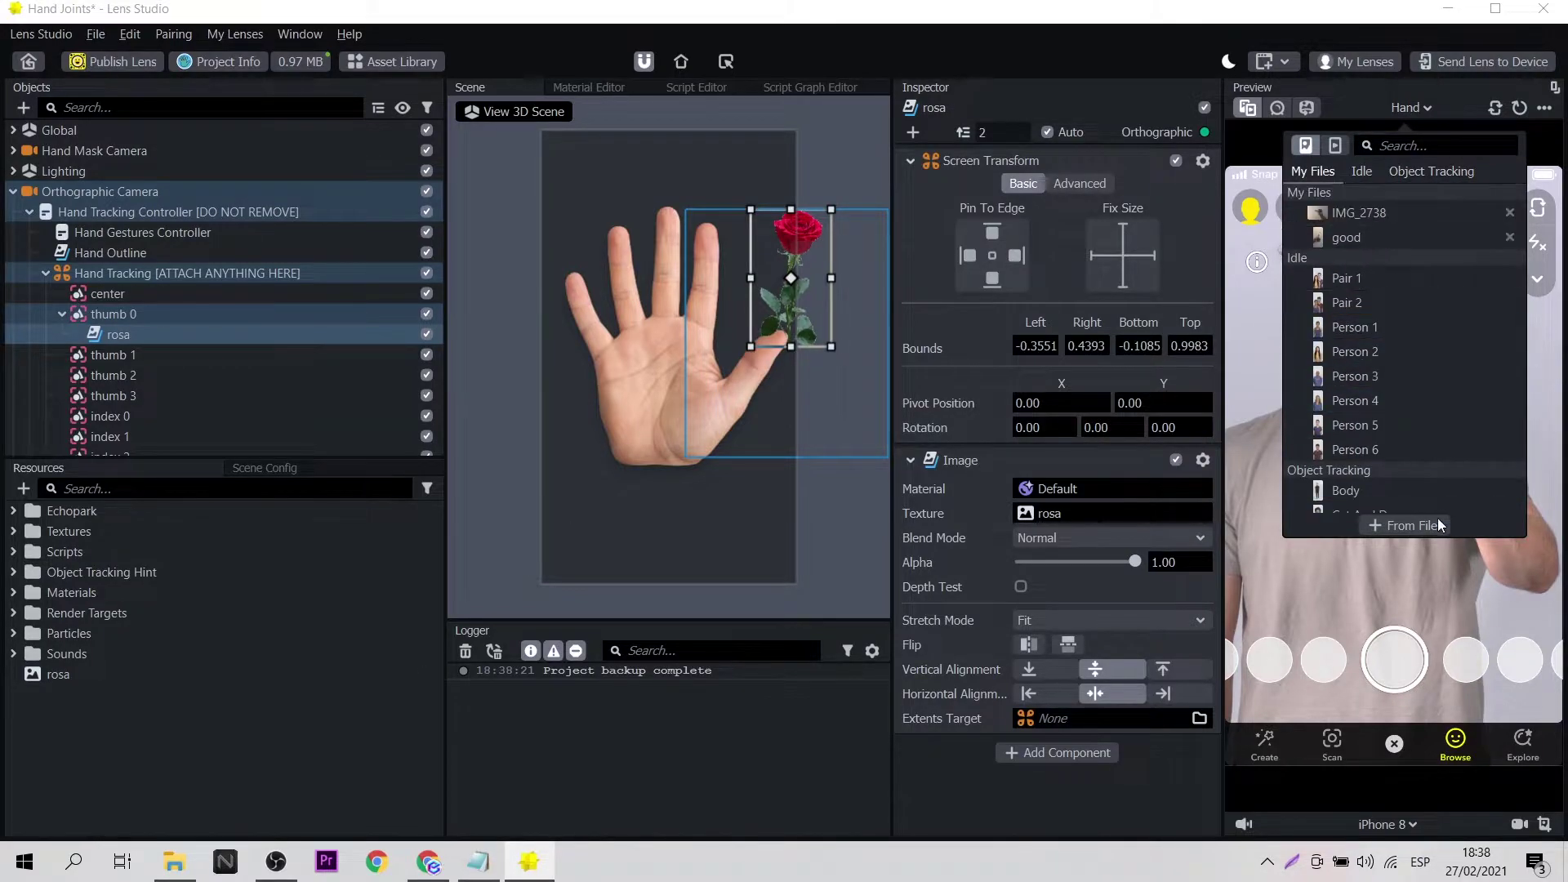
{"action": "left_click", "coordinate": [1420, 530]}
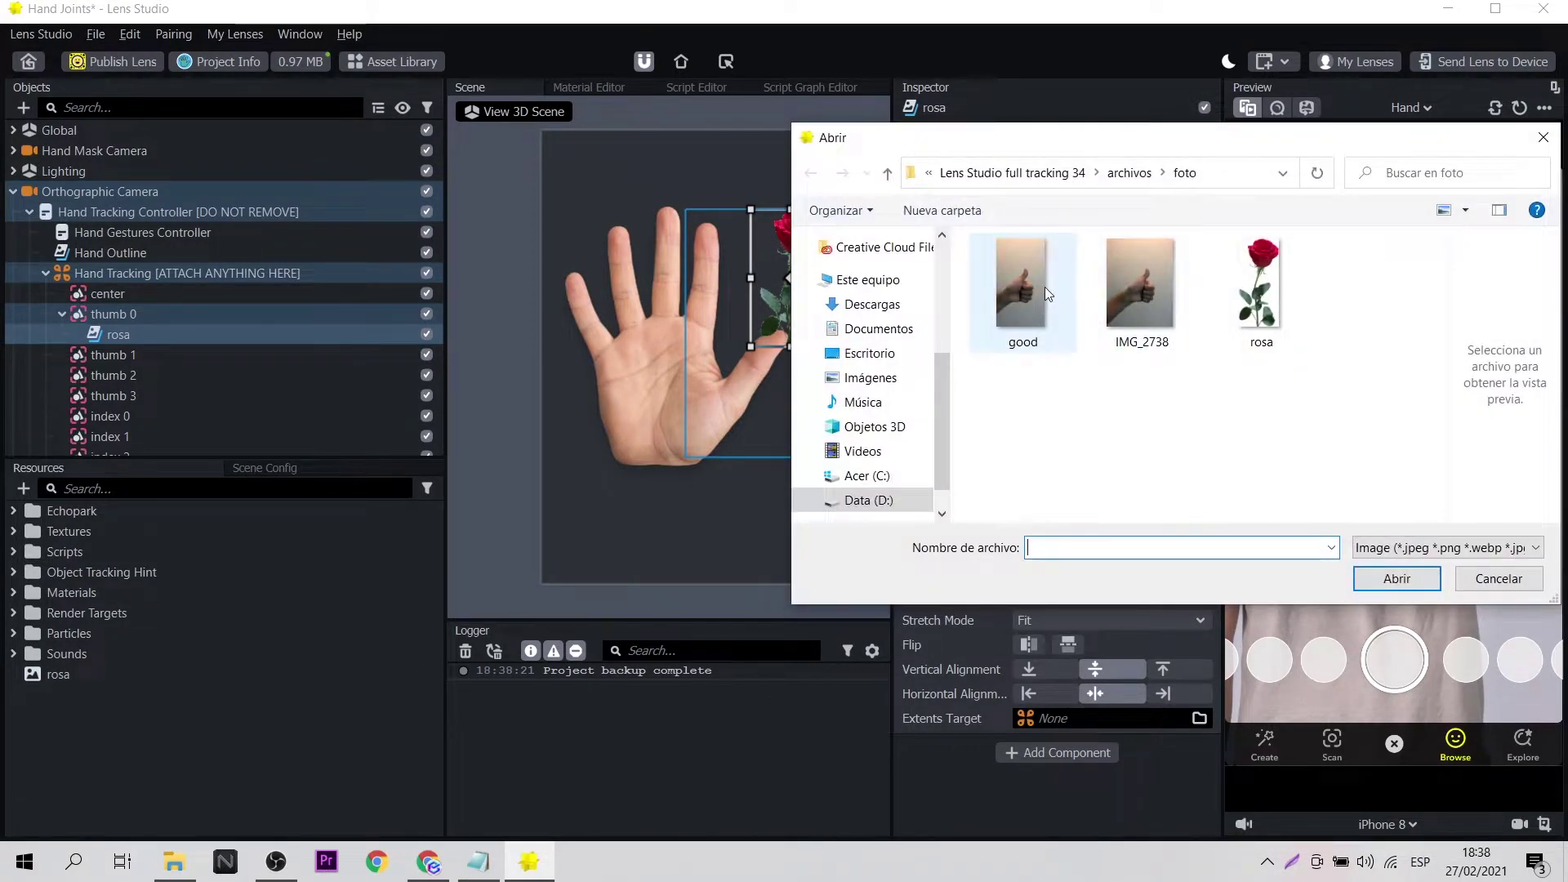
{"action": "left_click", "coordinate": [1046, 287]}
{"action": "left_click", "coordinate": [1413, 582]}
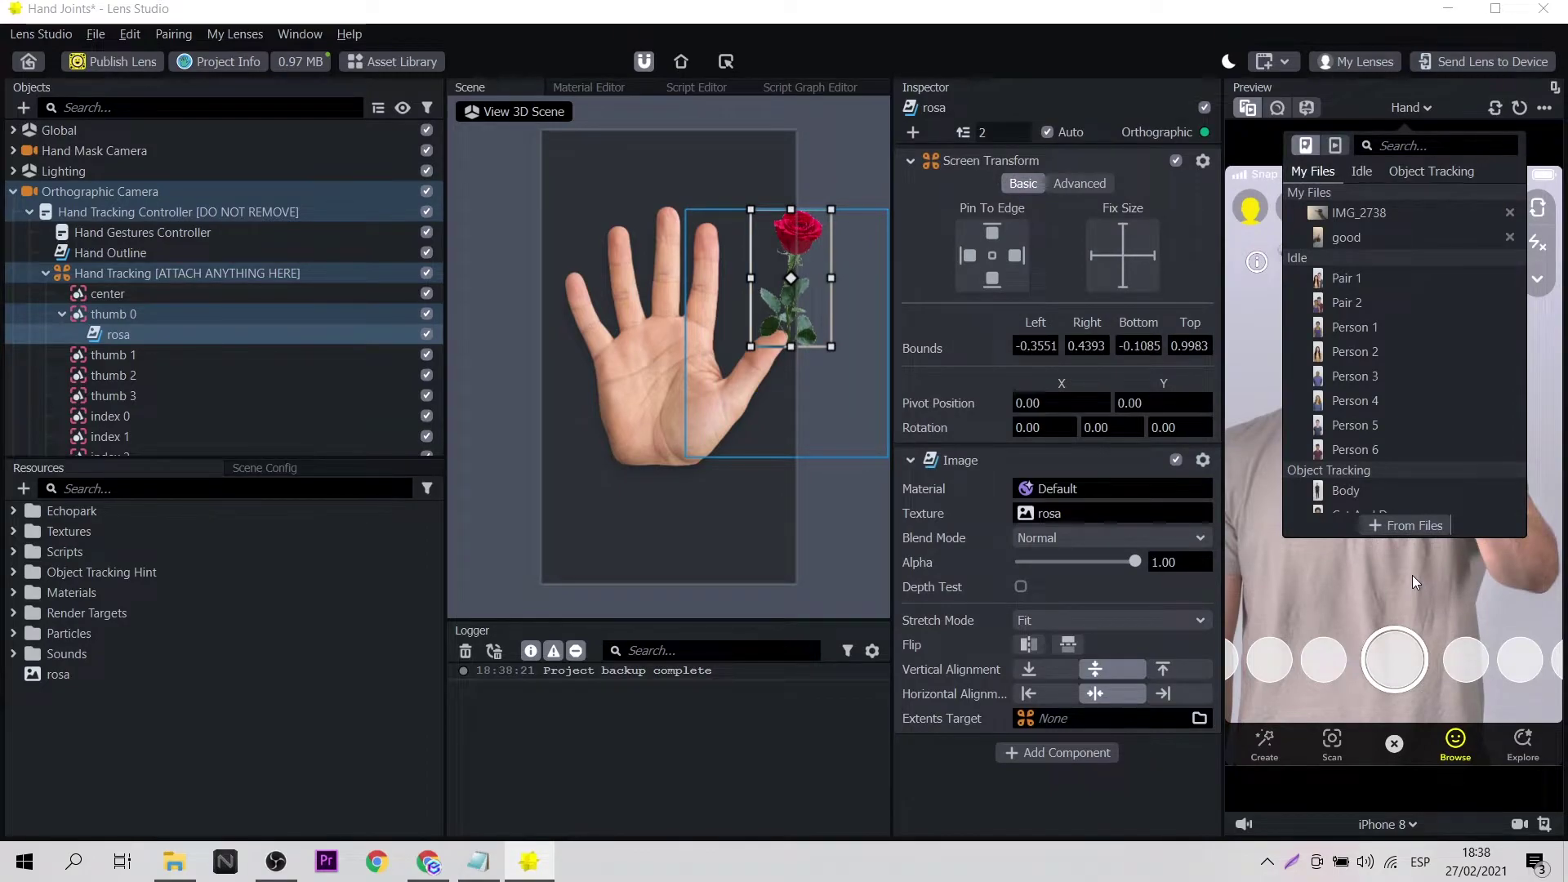
{"action": "left_click", "coordinate": [1405, 239]}
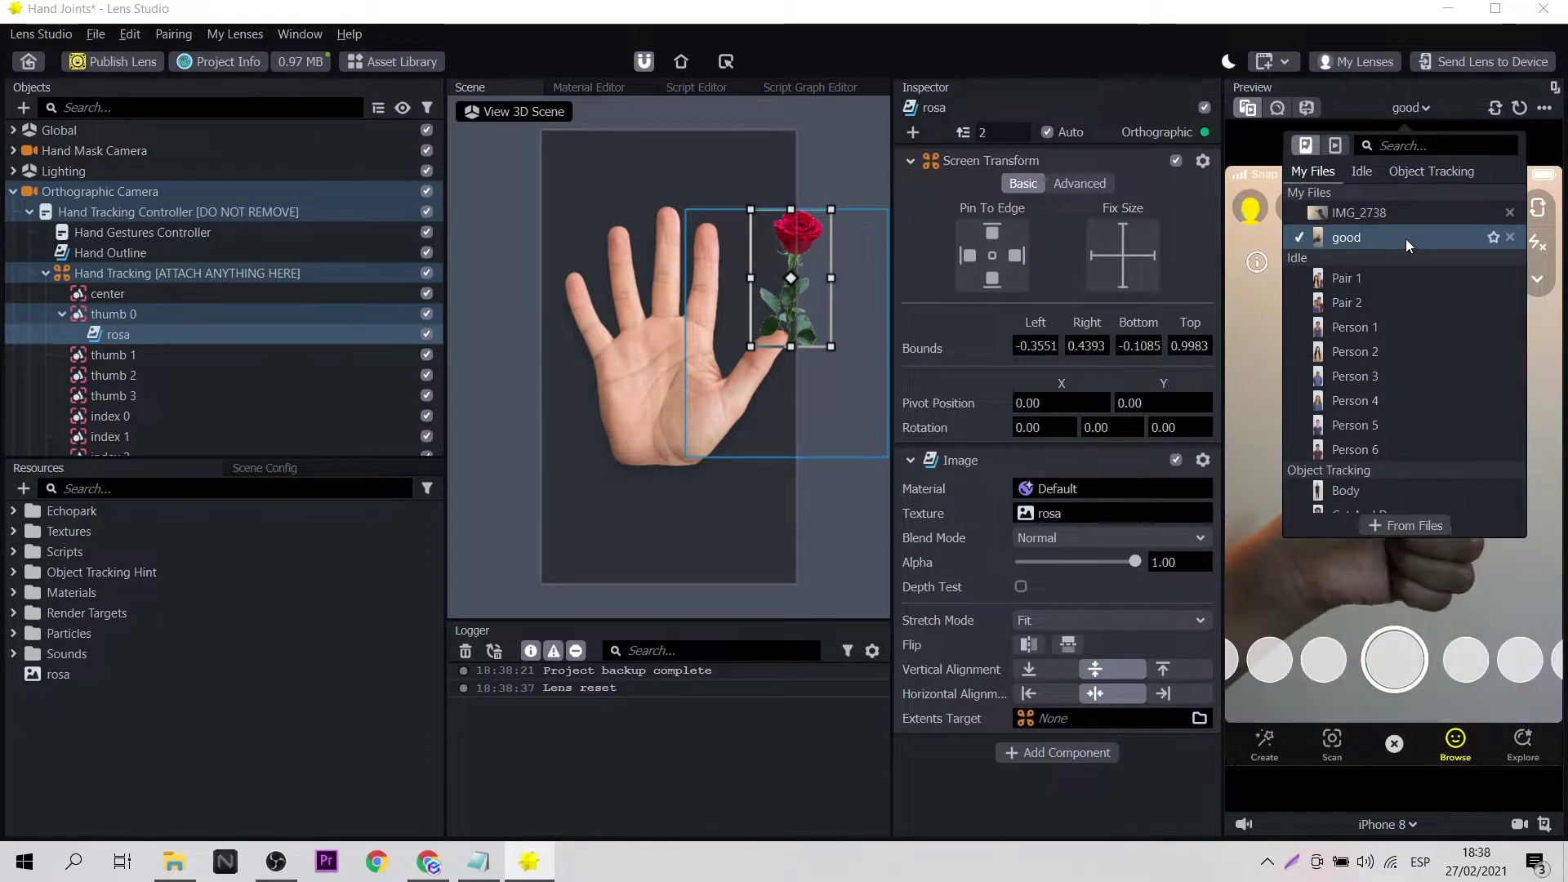
{"action": "left_click", "coordinate": [1256, 135]}
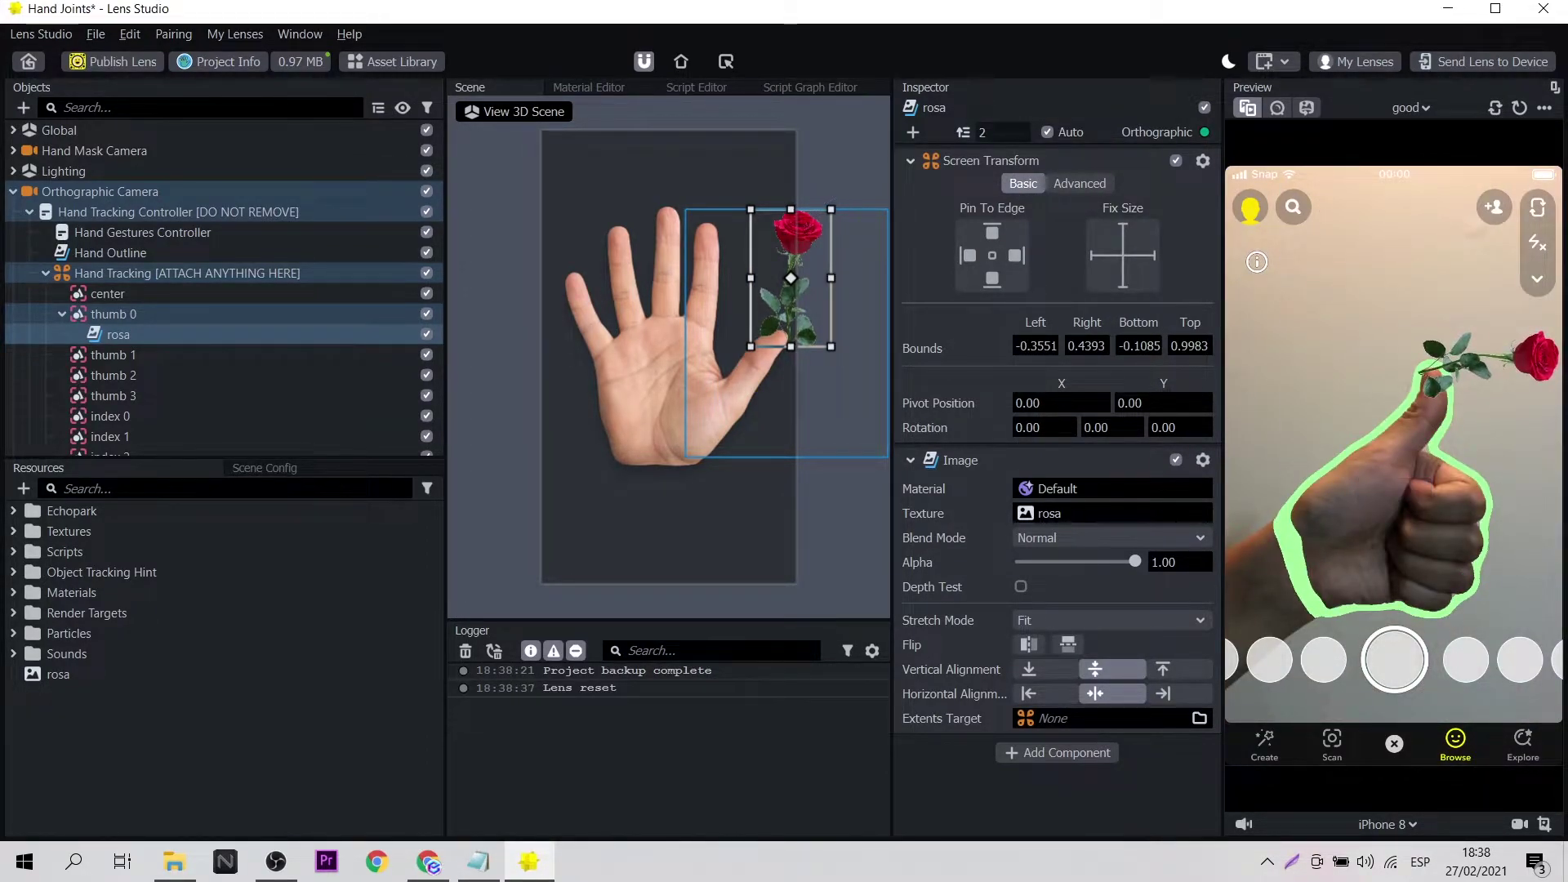
Step: Rotate the rosa image to 78 degrees and reposition it to stand upright on the raised thumb's tip, then hide it
{"action": "left_click_drag", "start_coordinate": [850, 203], "coordinate": [655, 173]}
{"action": "left_click_drag", "start_coordinate": [818, 263], "coordinate": [748, 306]}
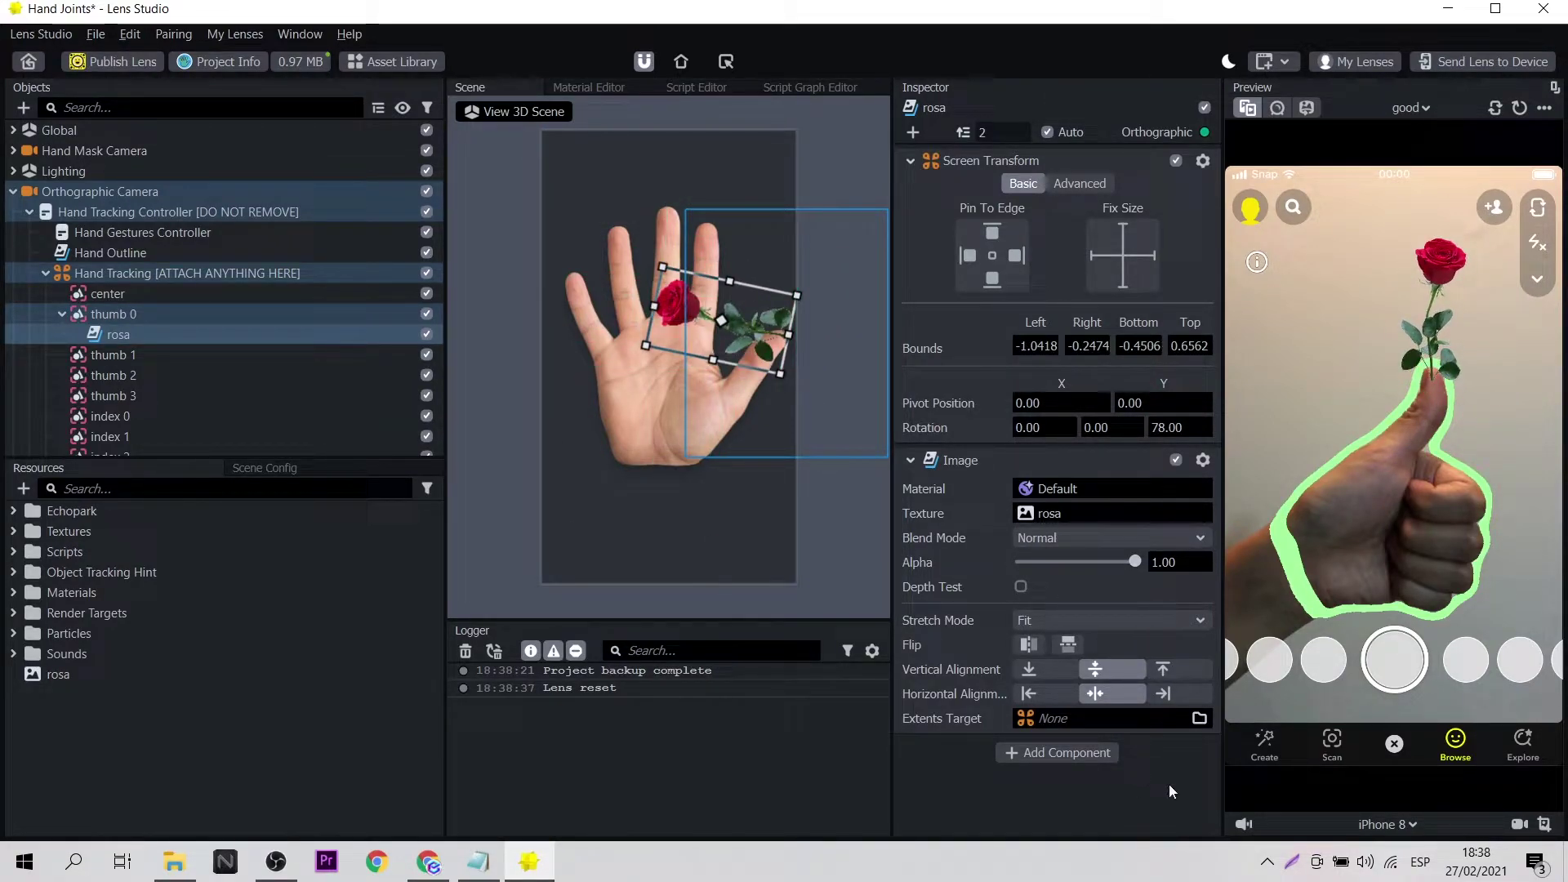
{"action": "left_click", "coordinate": [426, 336]}
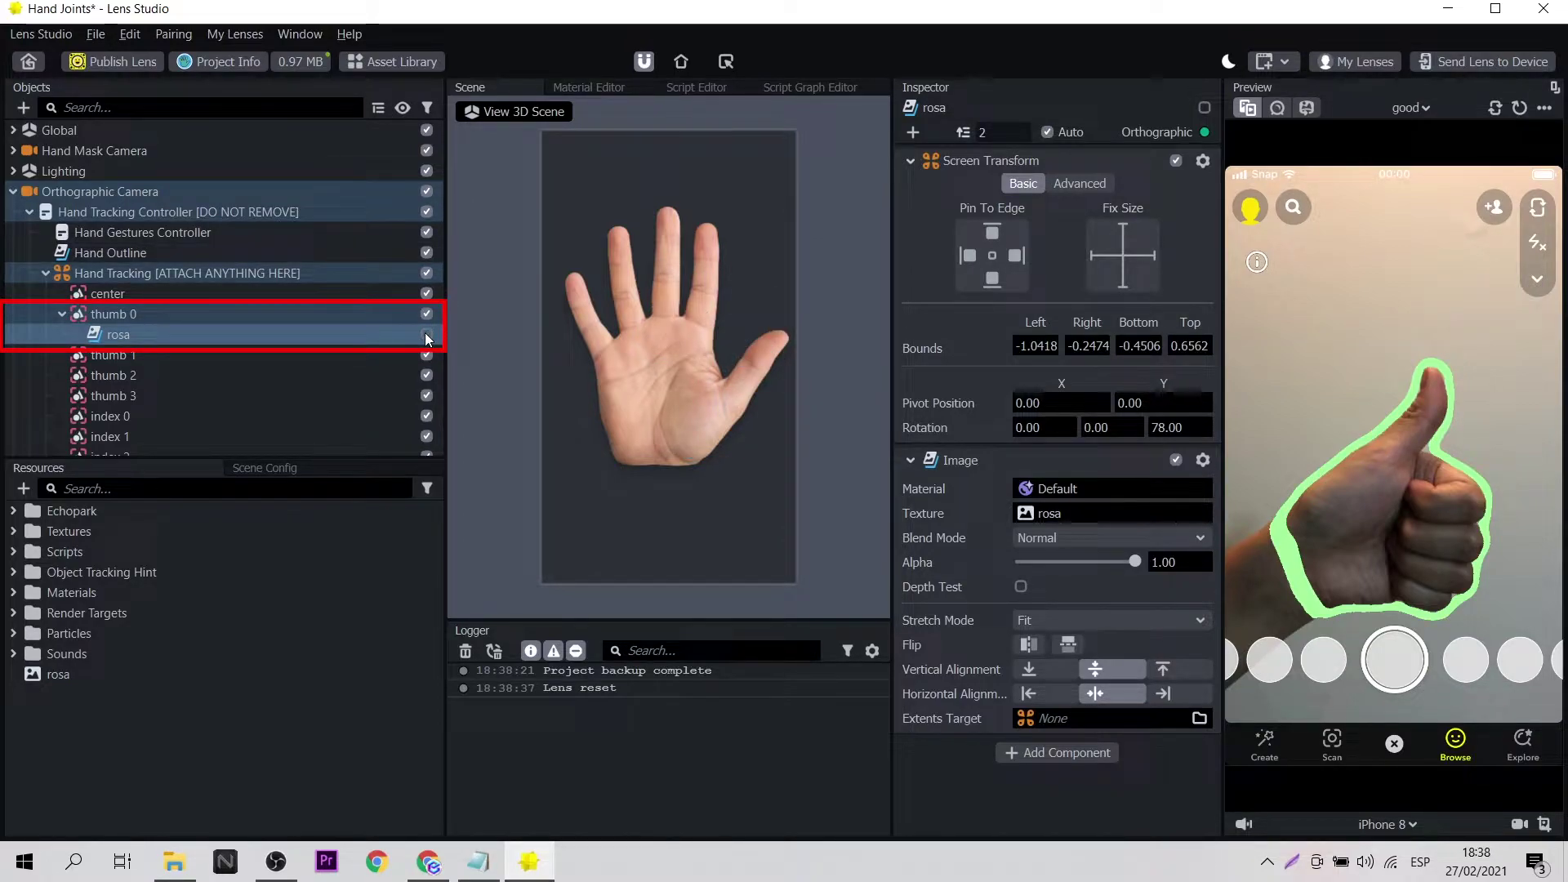
Step: Add a child scene object under Hand Triggers [EDIT CHILDREN] and name it Good hand
{"action": "scroll", "coordinate": [266, 348], "scroll_direction": "down", "scroll_amount": 10}
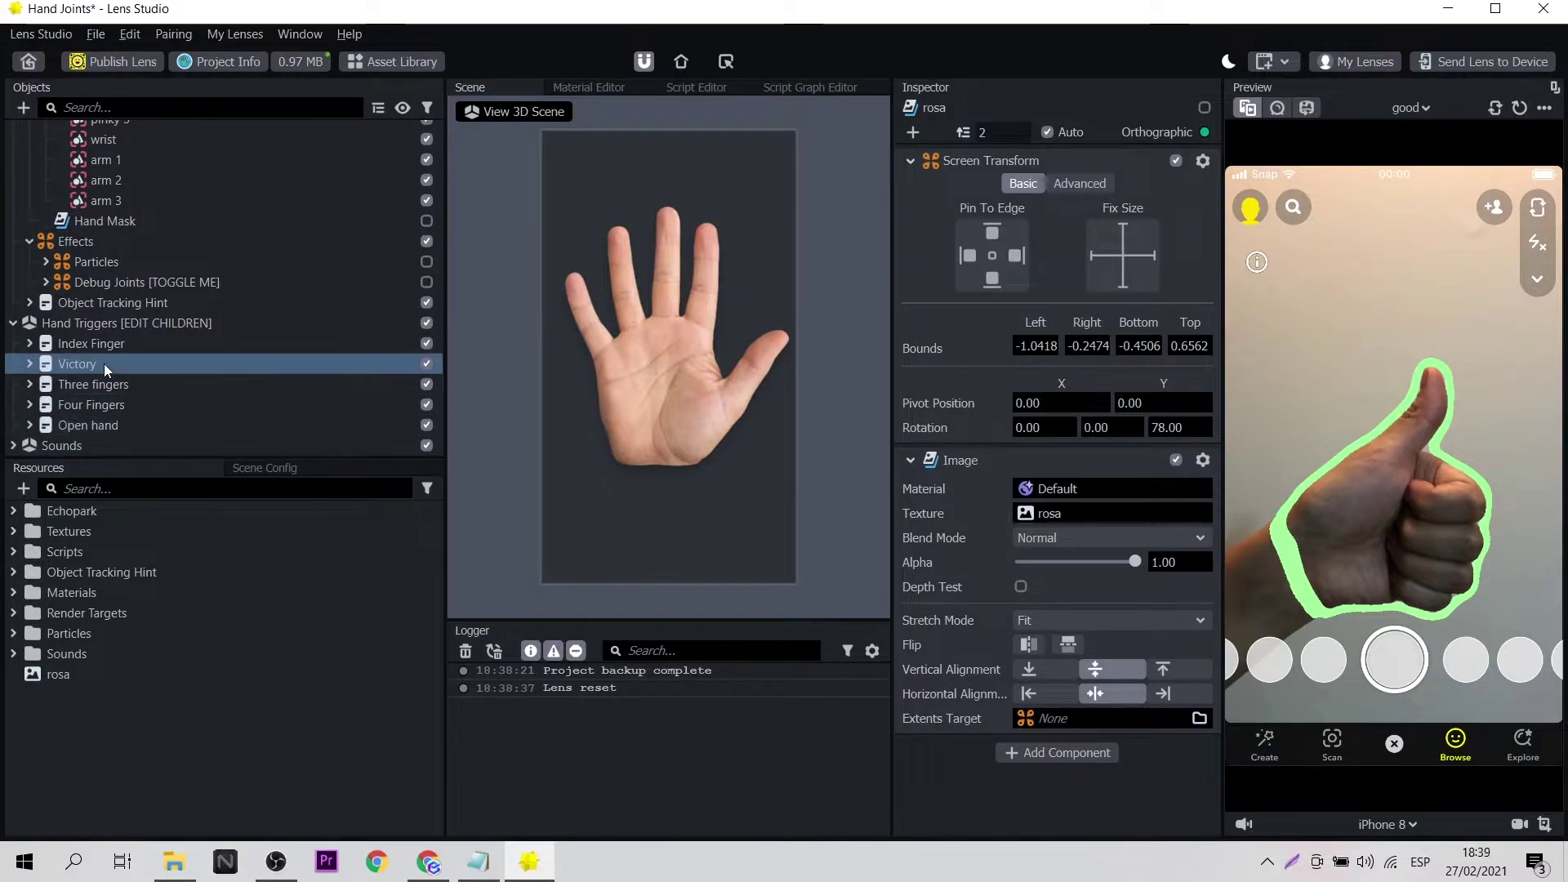
{"action": "left_click", "coordinate": [117, 321]}
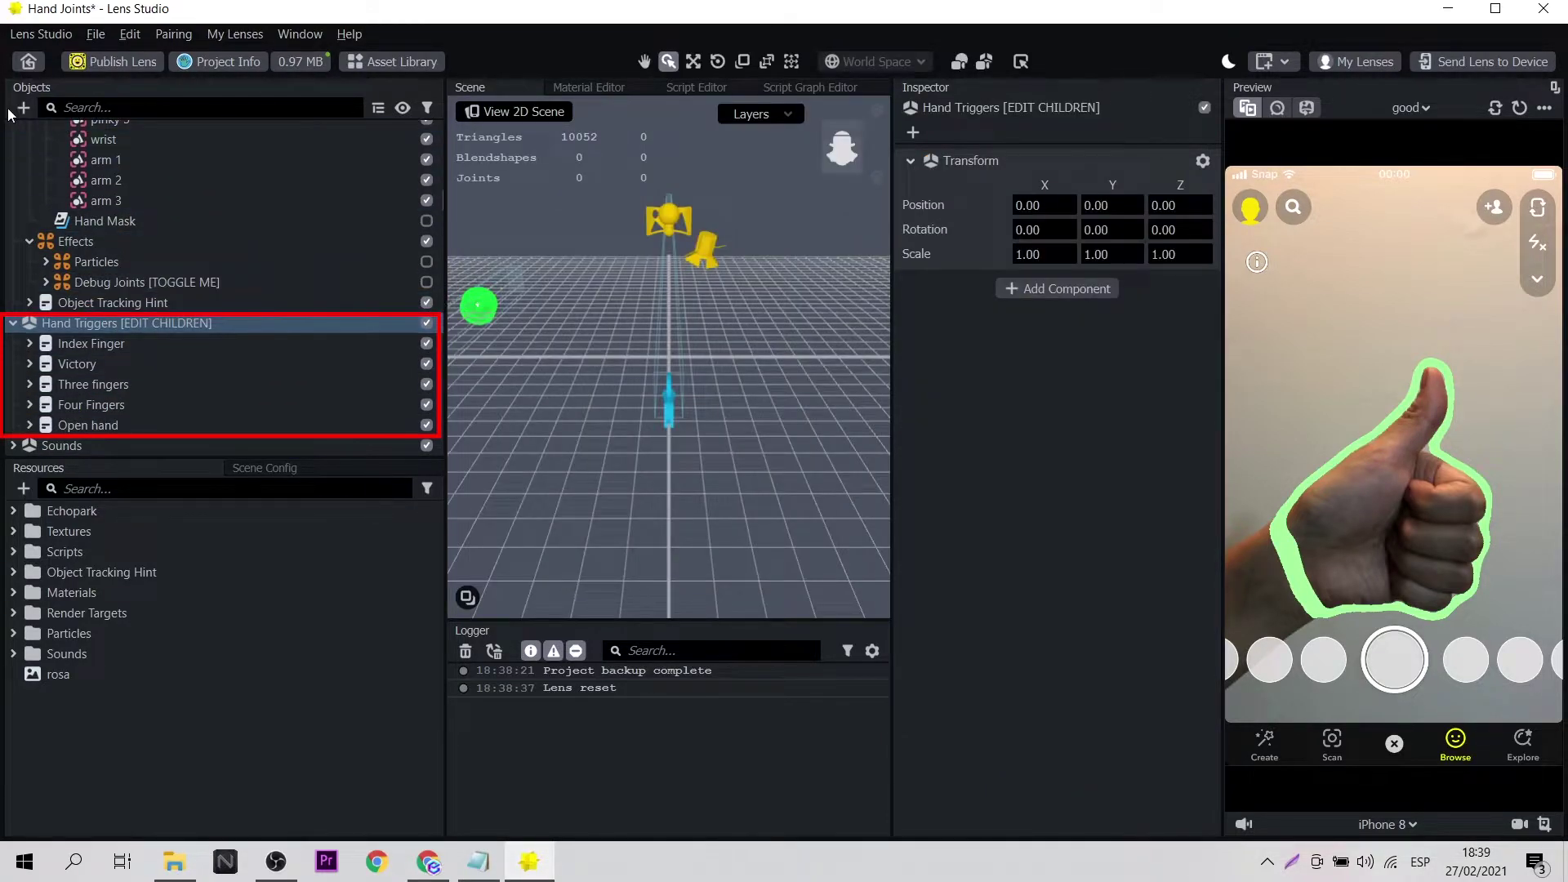
{"action": "left_click", "coordinate": [22, 109]}
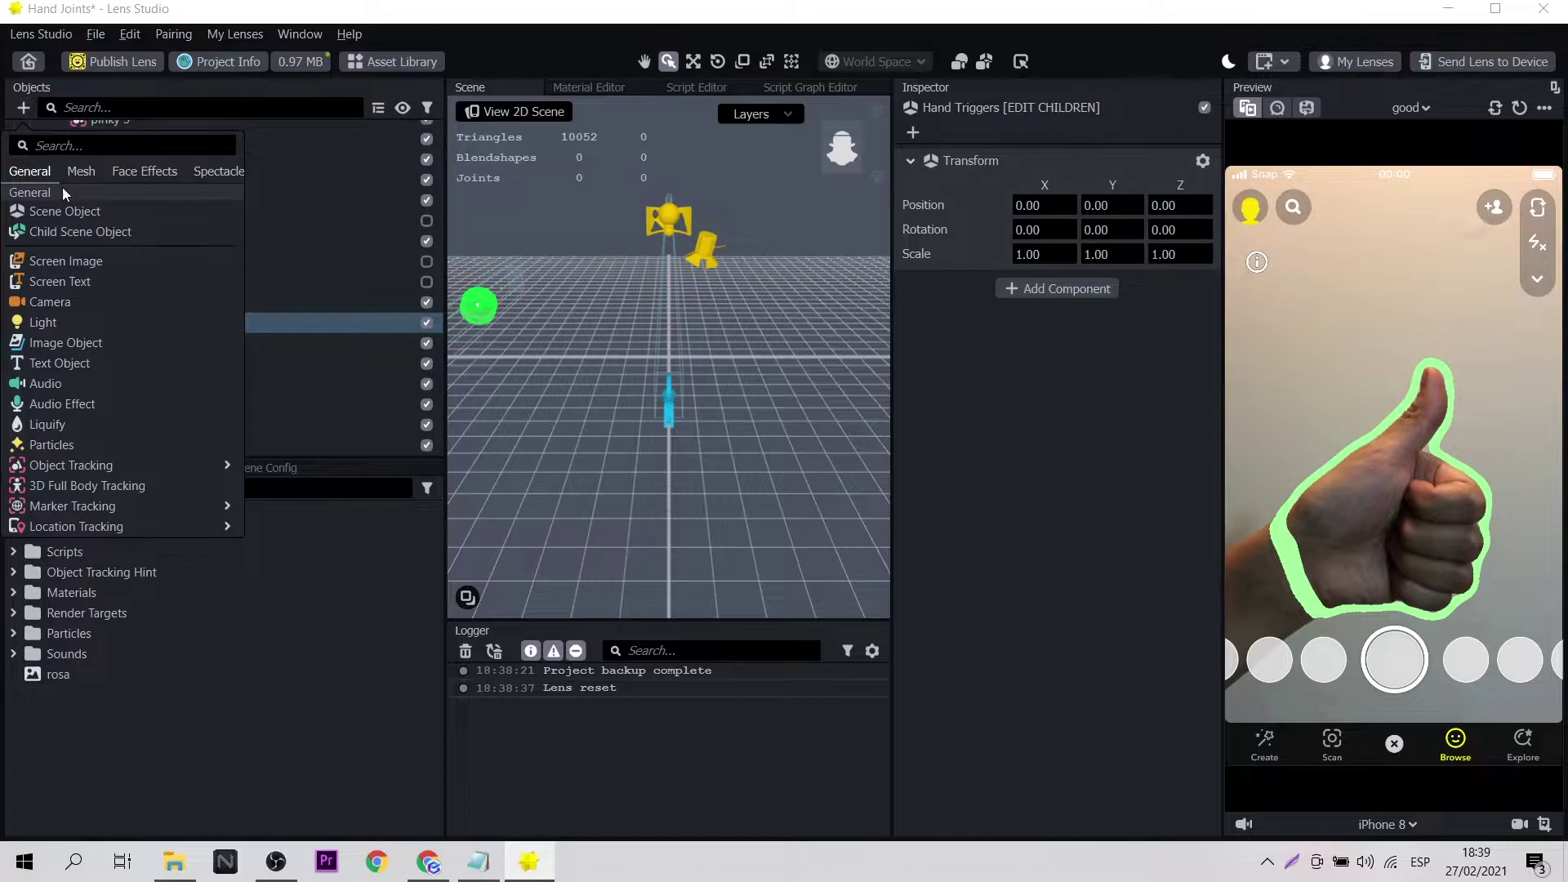
{"action": "left_click", "coordinate": [81, 225]}
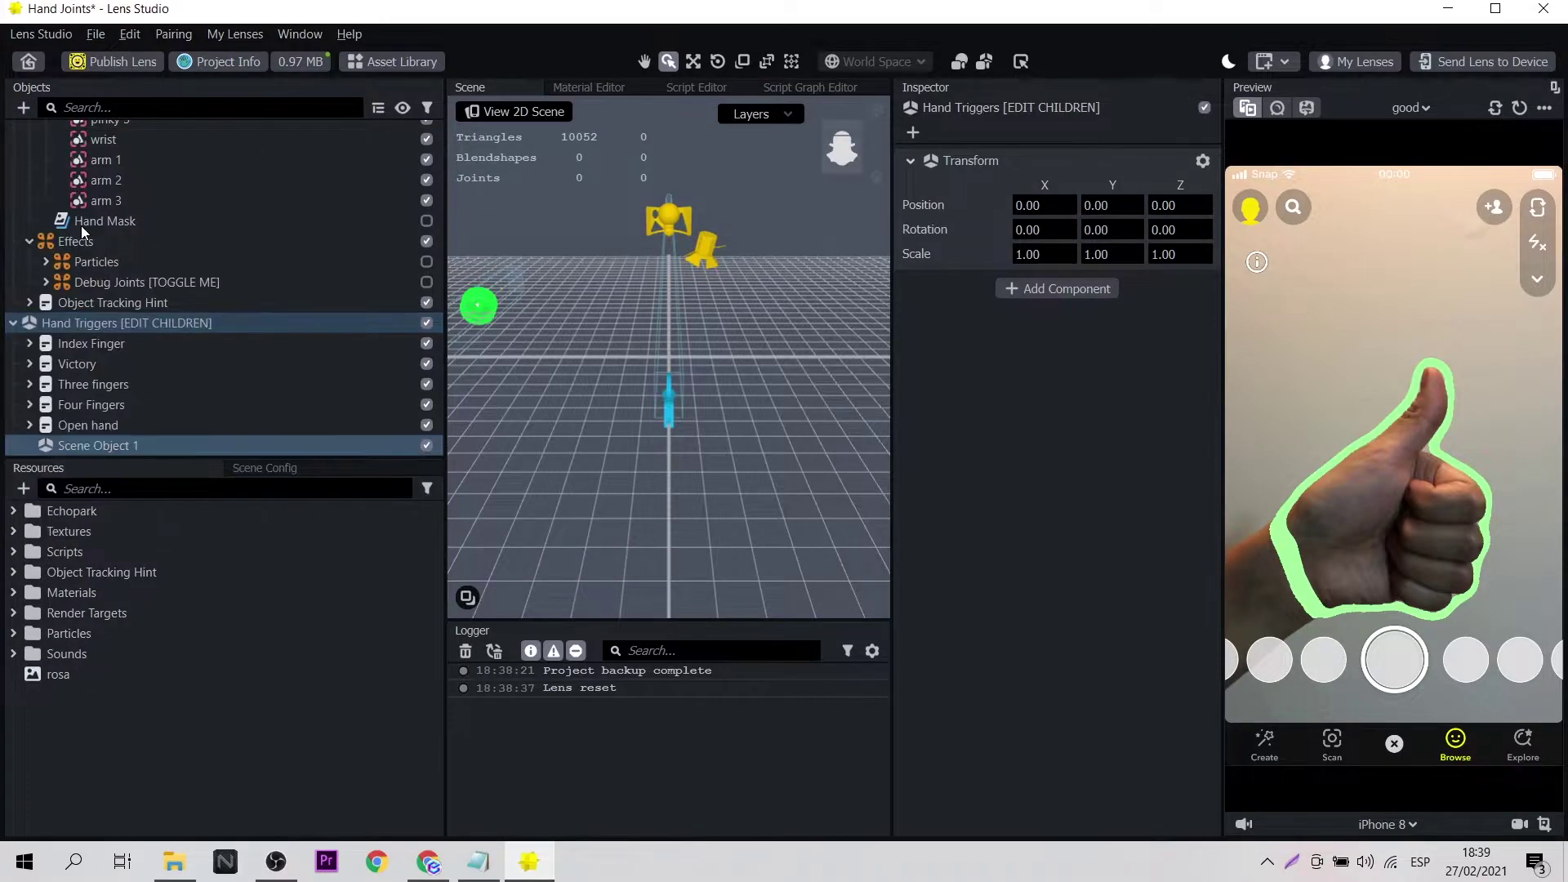
{"action": "double_click", "coordinate": [109, 449]}
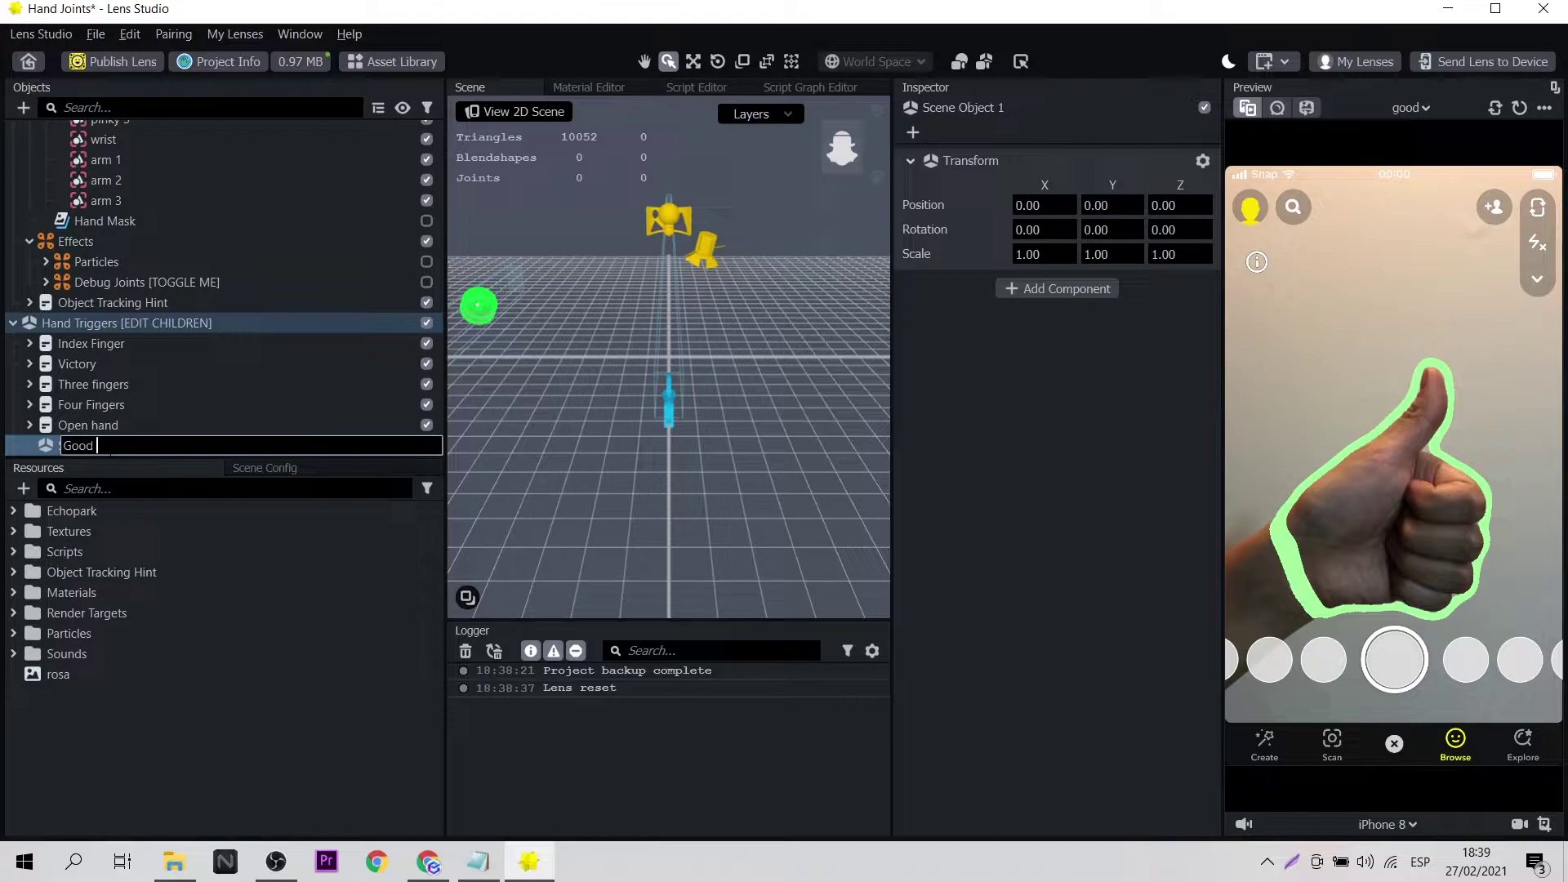
{"action": "type", "text": "Good hand"}
{"action": "key", "text": "Return"}
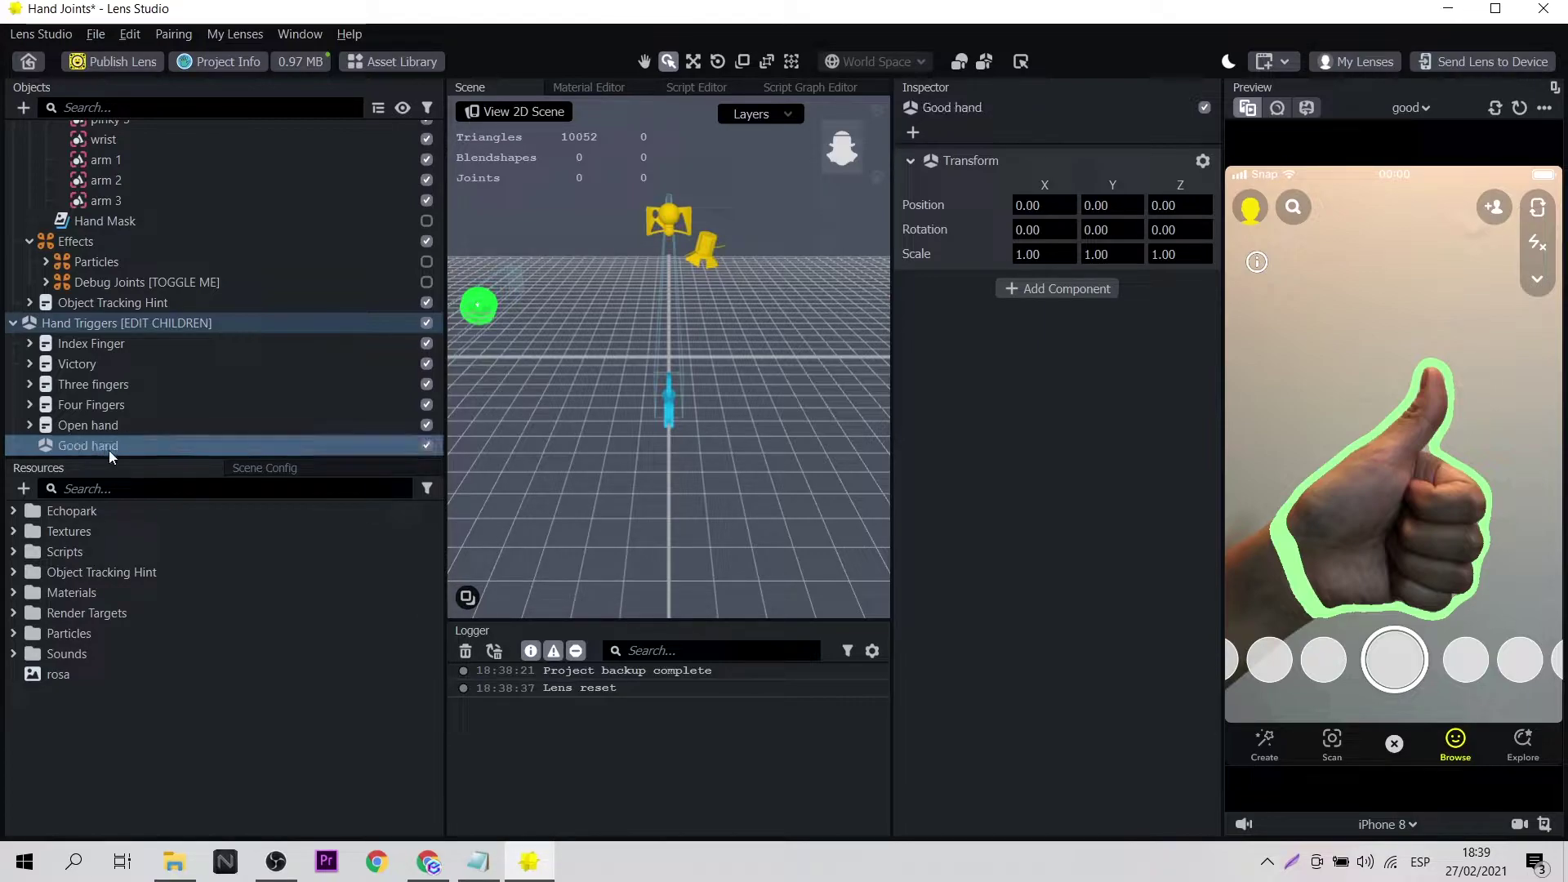
Step: Add a Script component to the Good hand object and assign it the HandTrigger script
{"action": "left_click", "coordinate": [1082, 288]}
{"action": "type", "text": "scr"}
{"action": "left_click", "coordinate": [998, 364]}
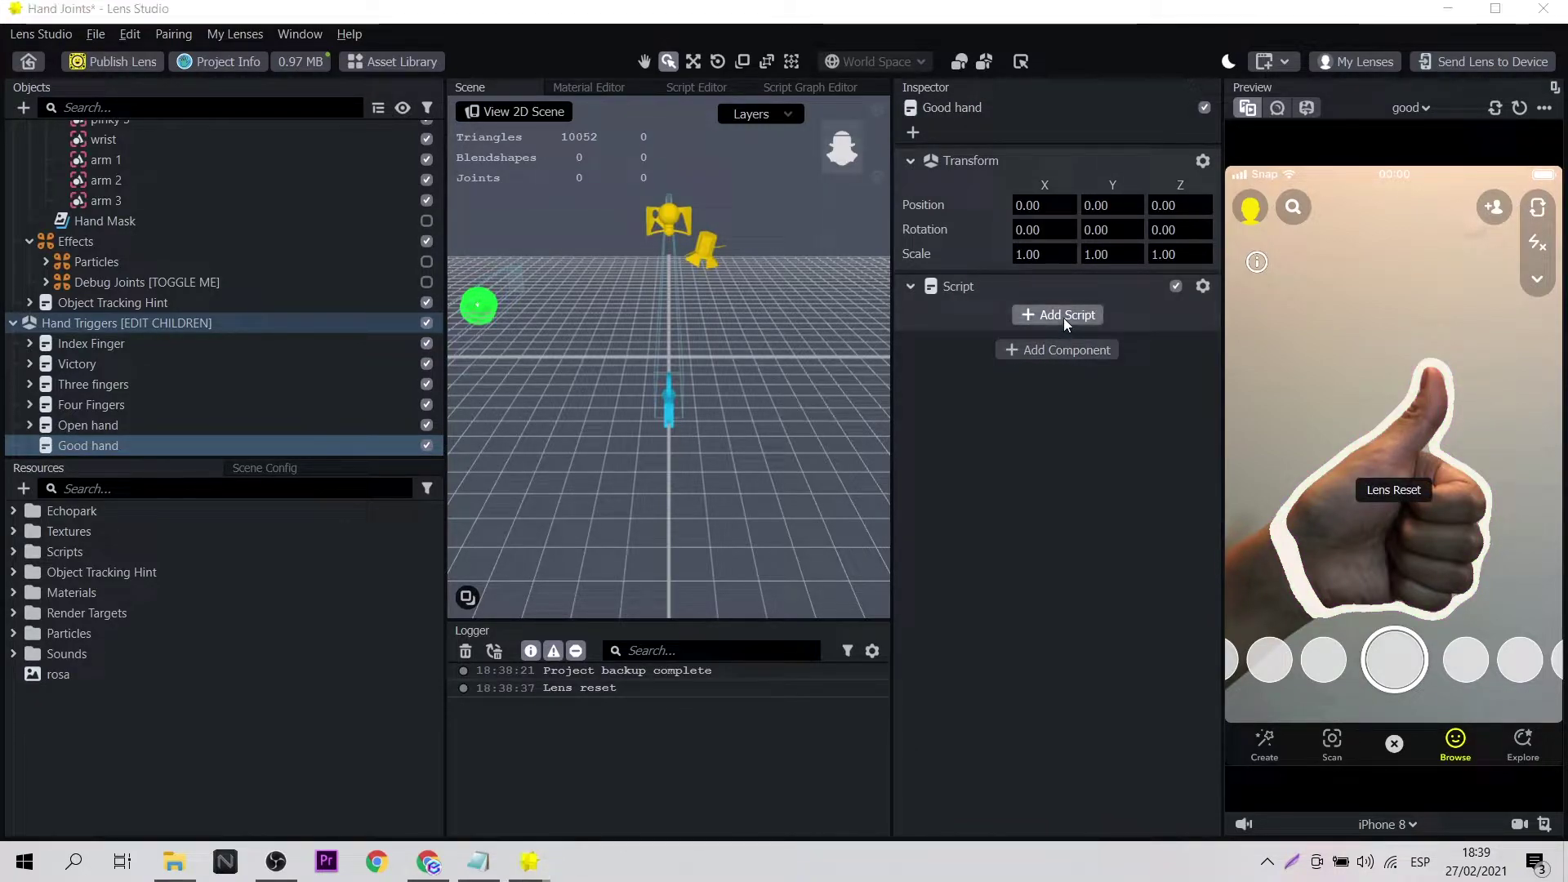
{"action": "left_click", "coordinate": [1063, 317]}
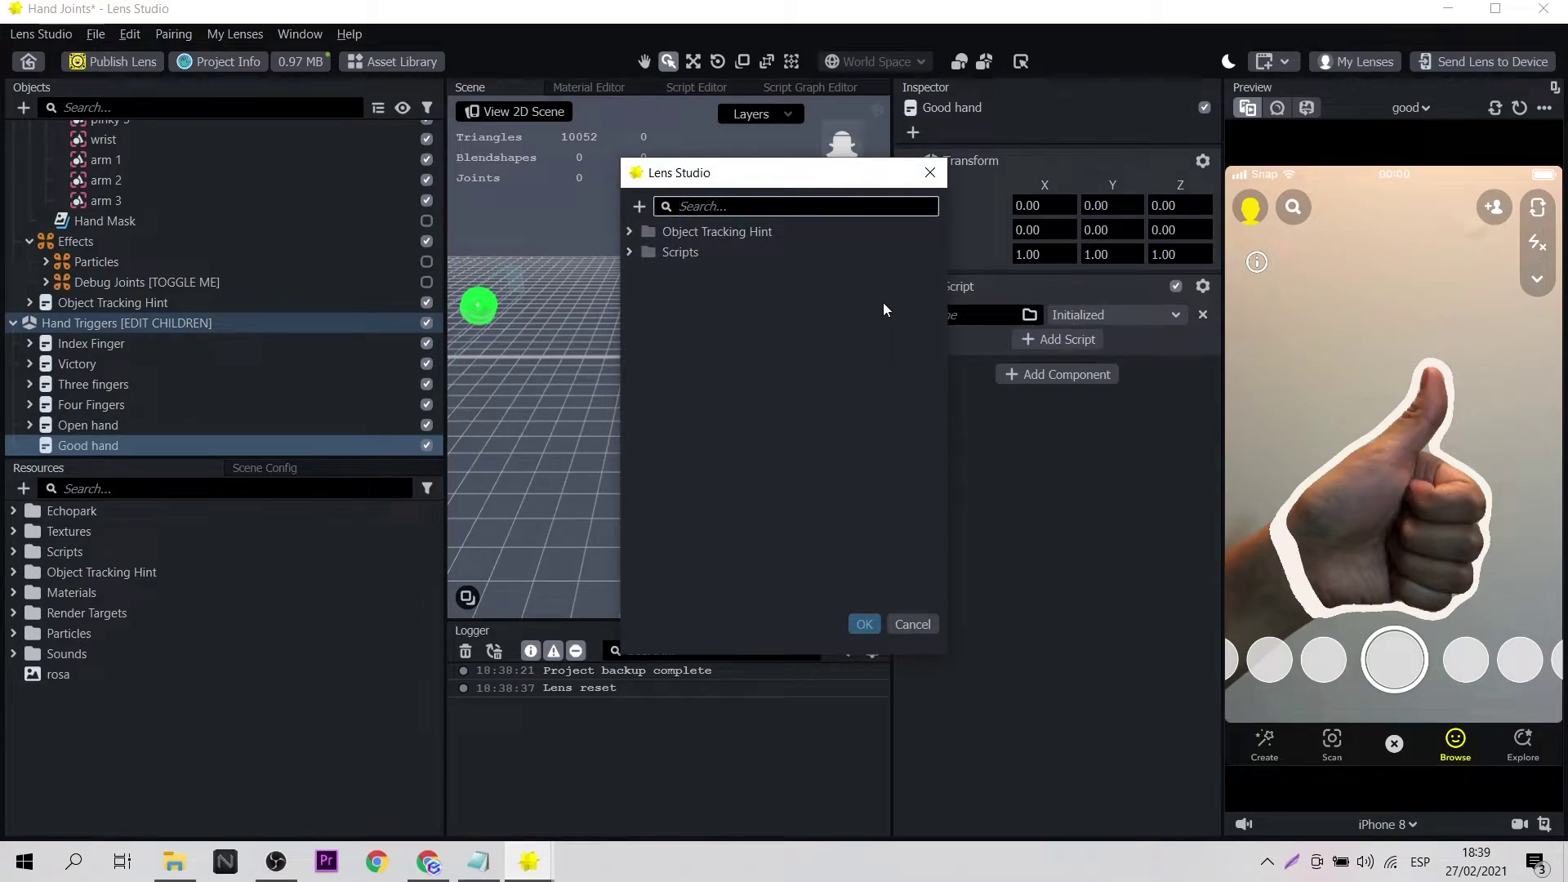
{"action": "type", "text": "h"}
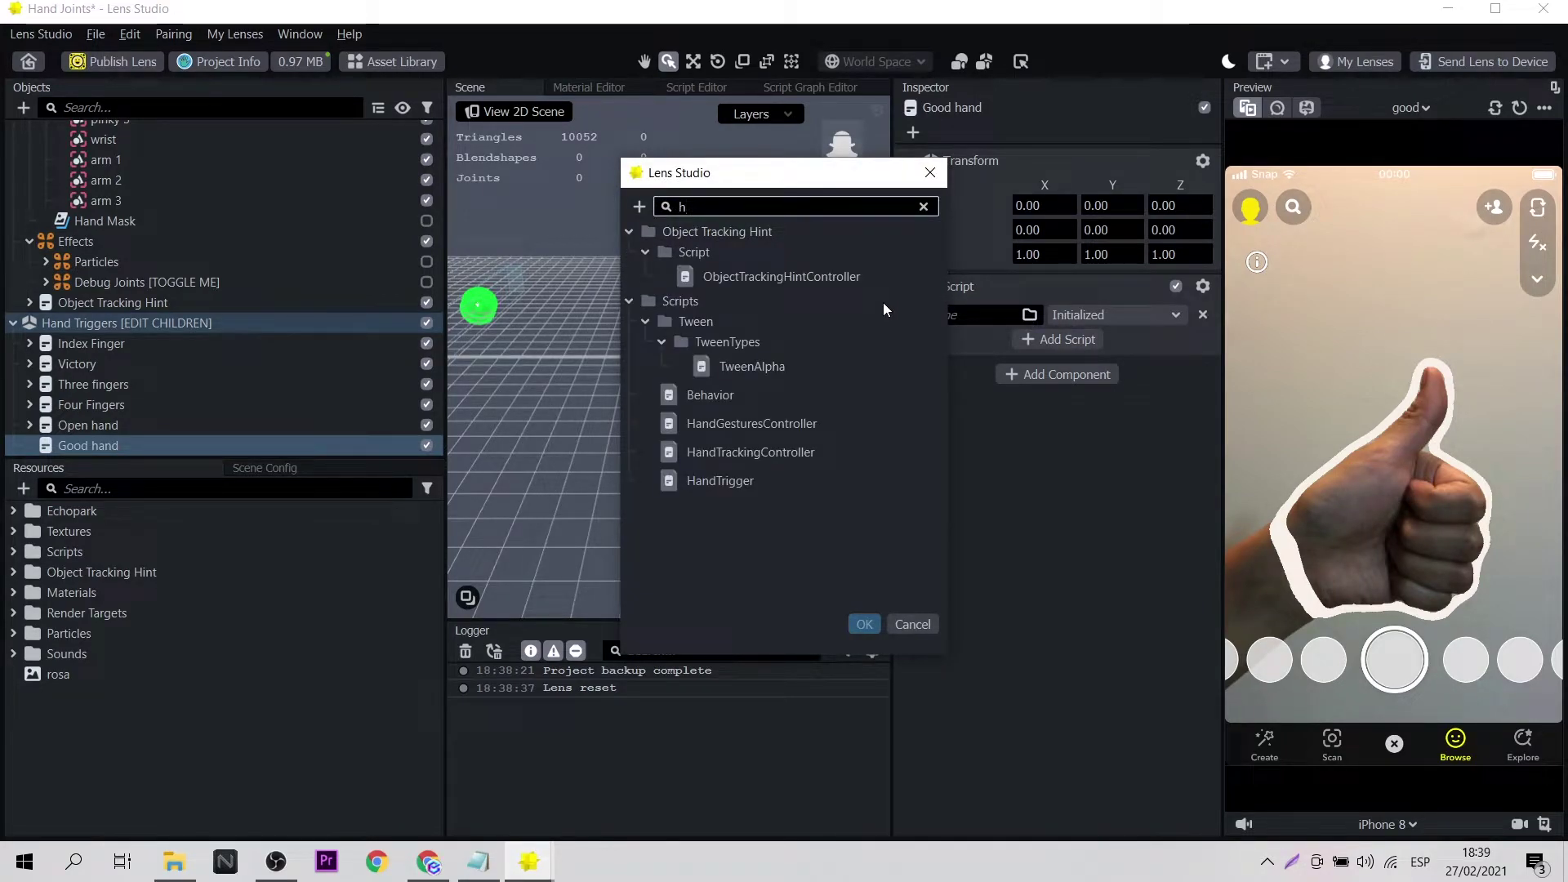
{"action": "type", "text": "and"}
{"action": "left_click", "coordinate": [771, 313]}
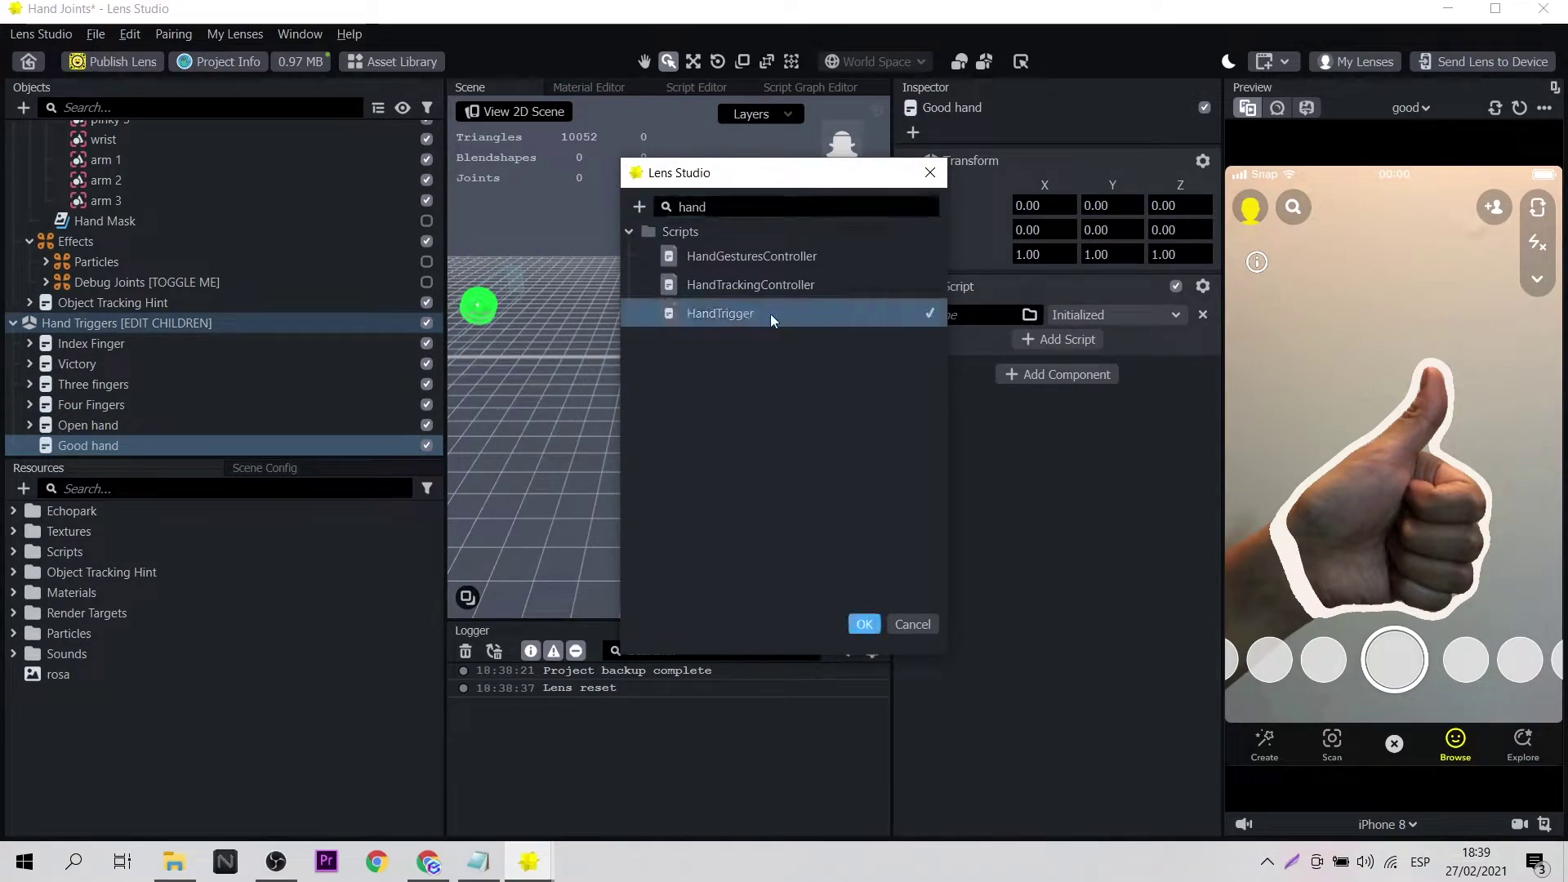
{"action": "left_click", "coordinate": [865, 625]}
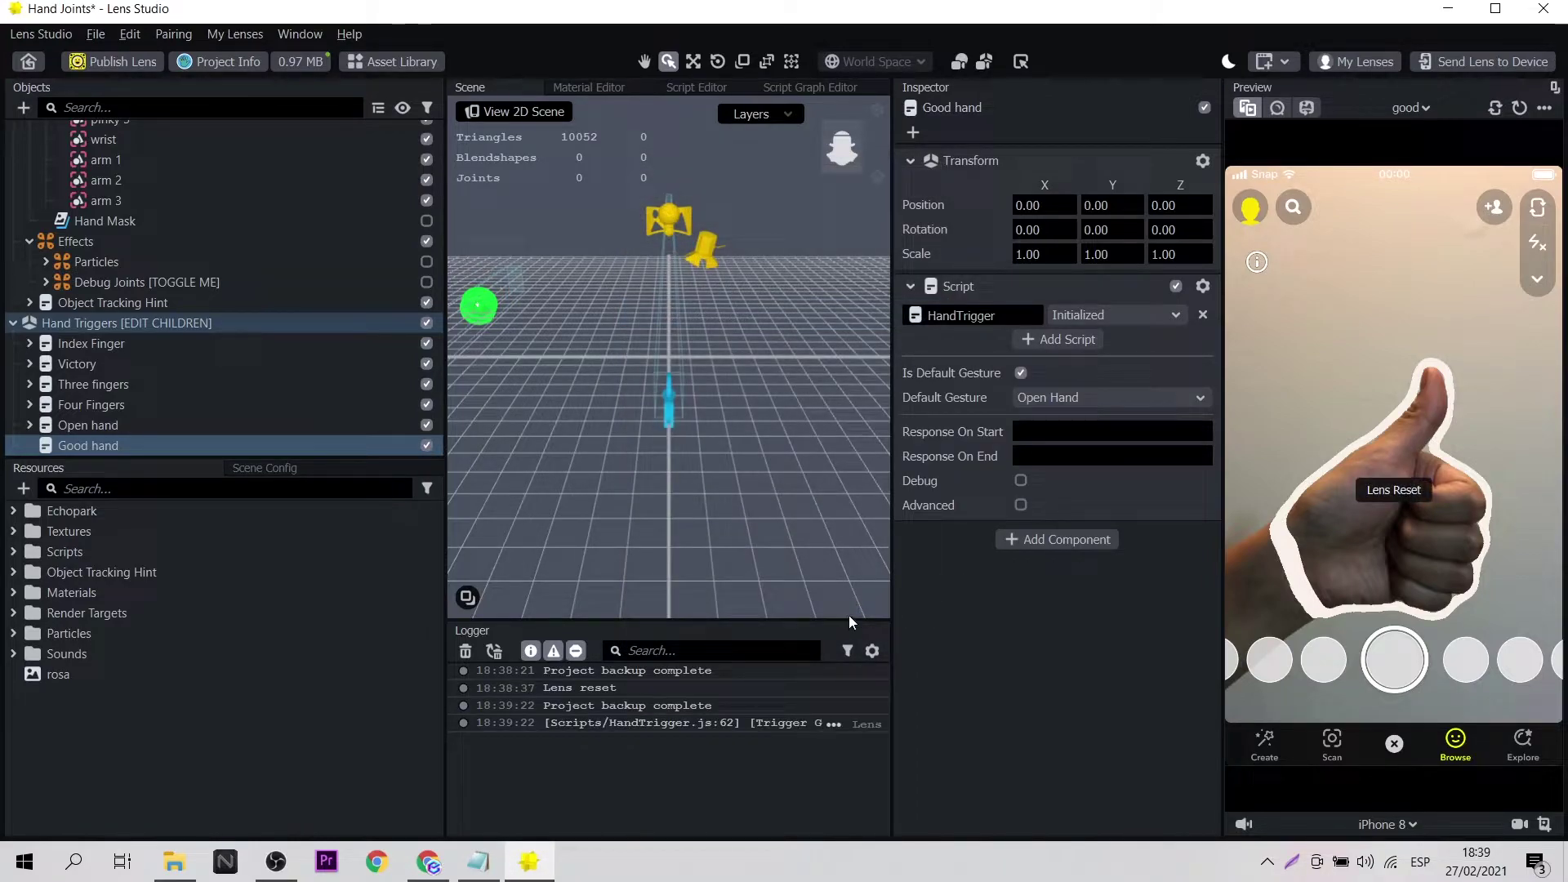
Step: Enable the advanced options of Good hand's HandTrigger script and set the gesture controller to Hand Gestures Controller
{"action": "left_click", "coordinate": [1020, 506]}
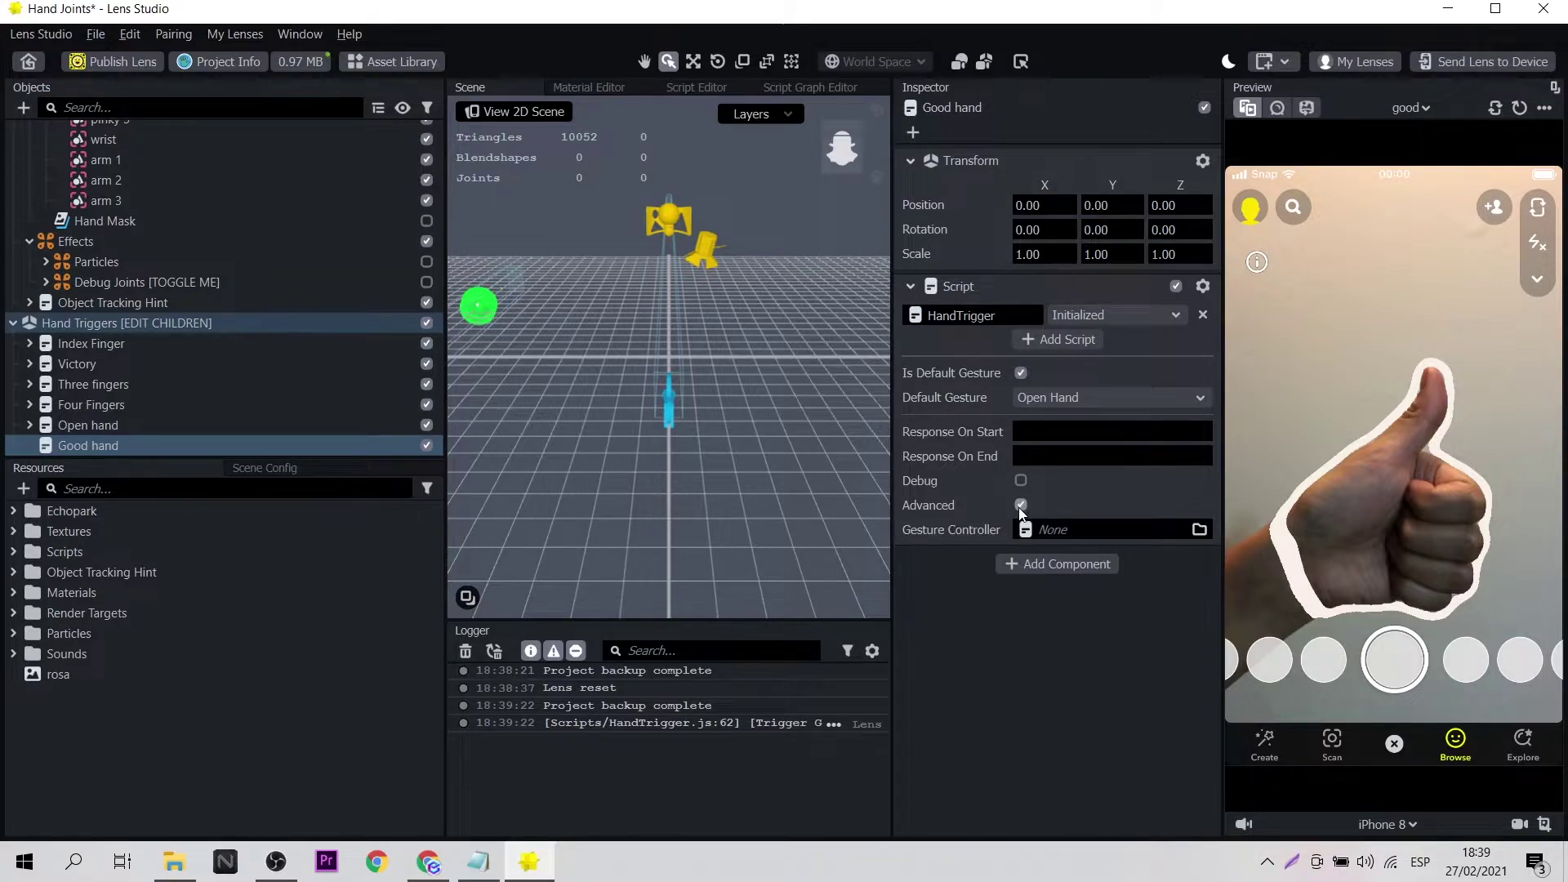
{"action": "left_click", "coordinate": [1076, 529]}
{"action": "type", "text": "ha"}
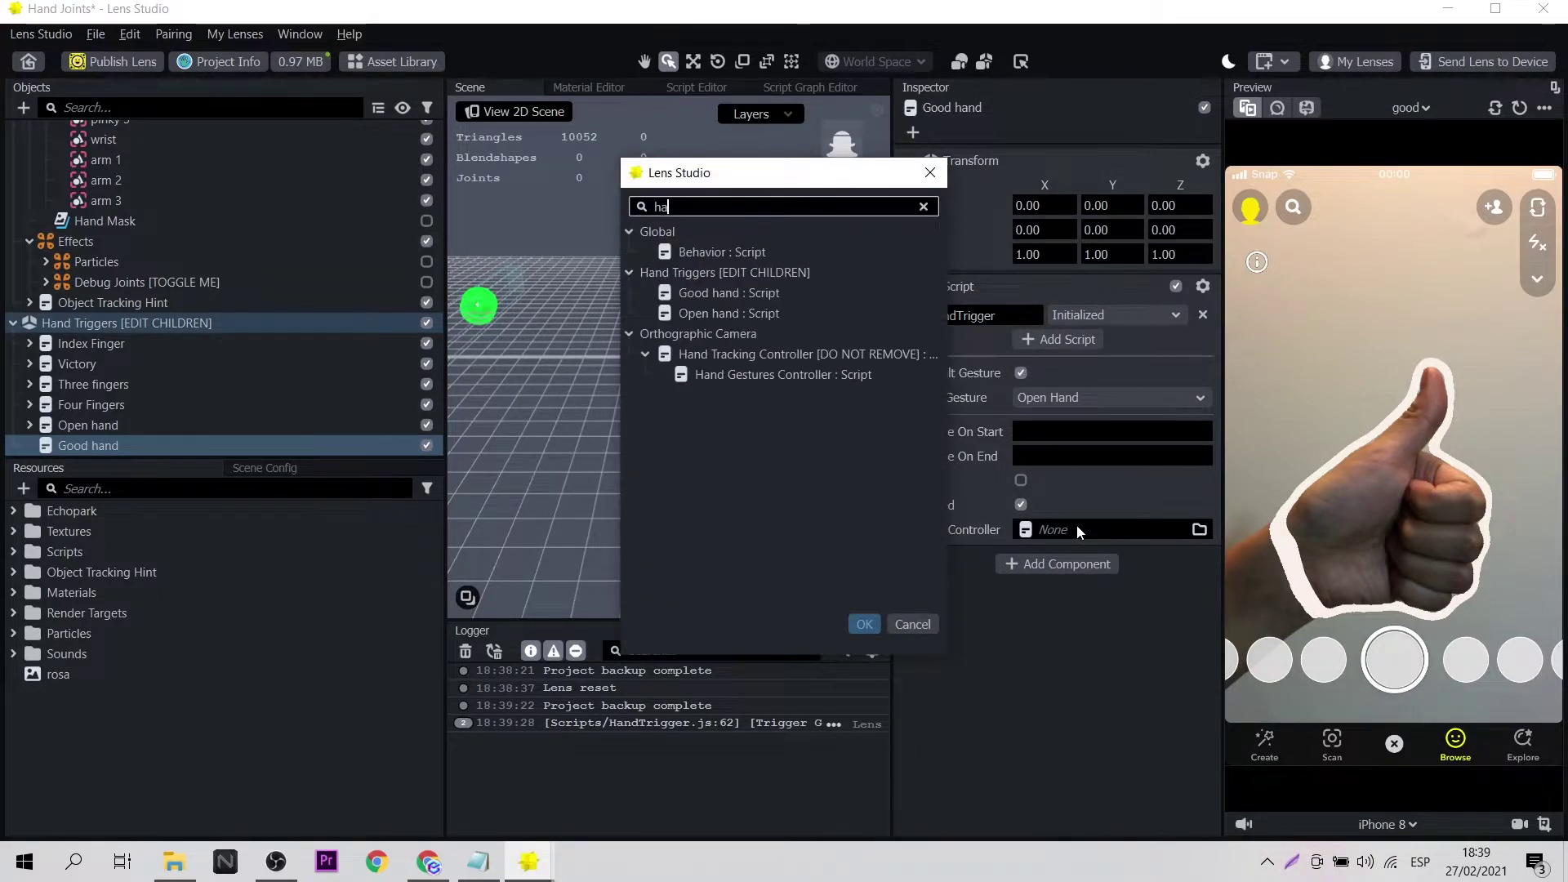
{"action": "left_click", "coordinate": [854, 375]}
{"action": "left_click", "coordinate": [853, 376]}
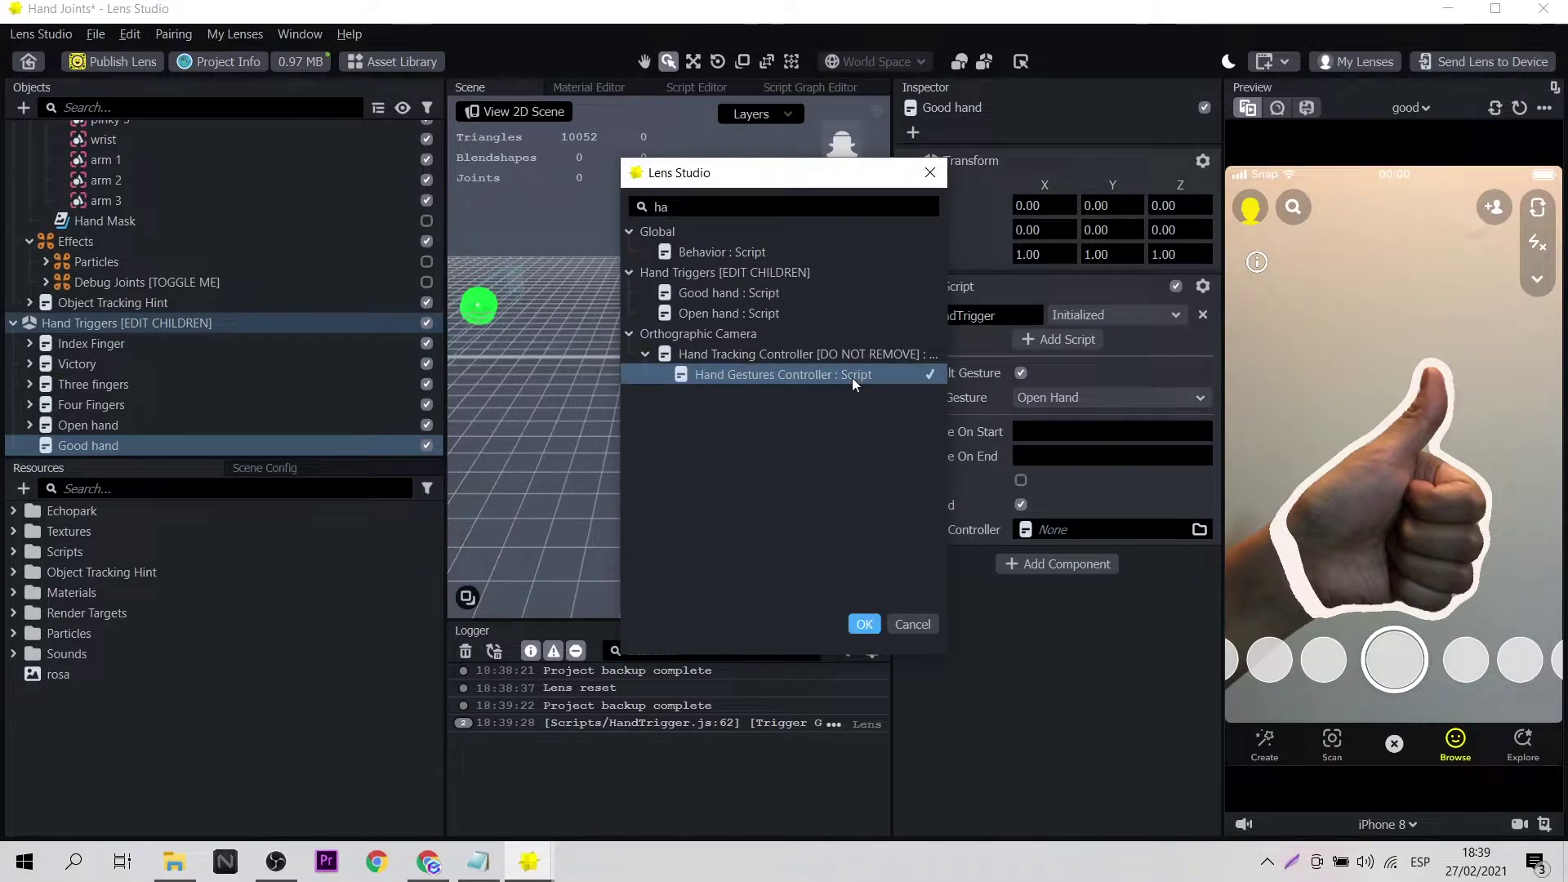
{"action": "left_click", "coordinate": [866, 624]}
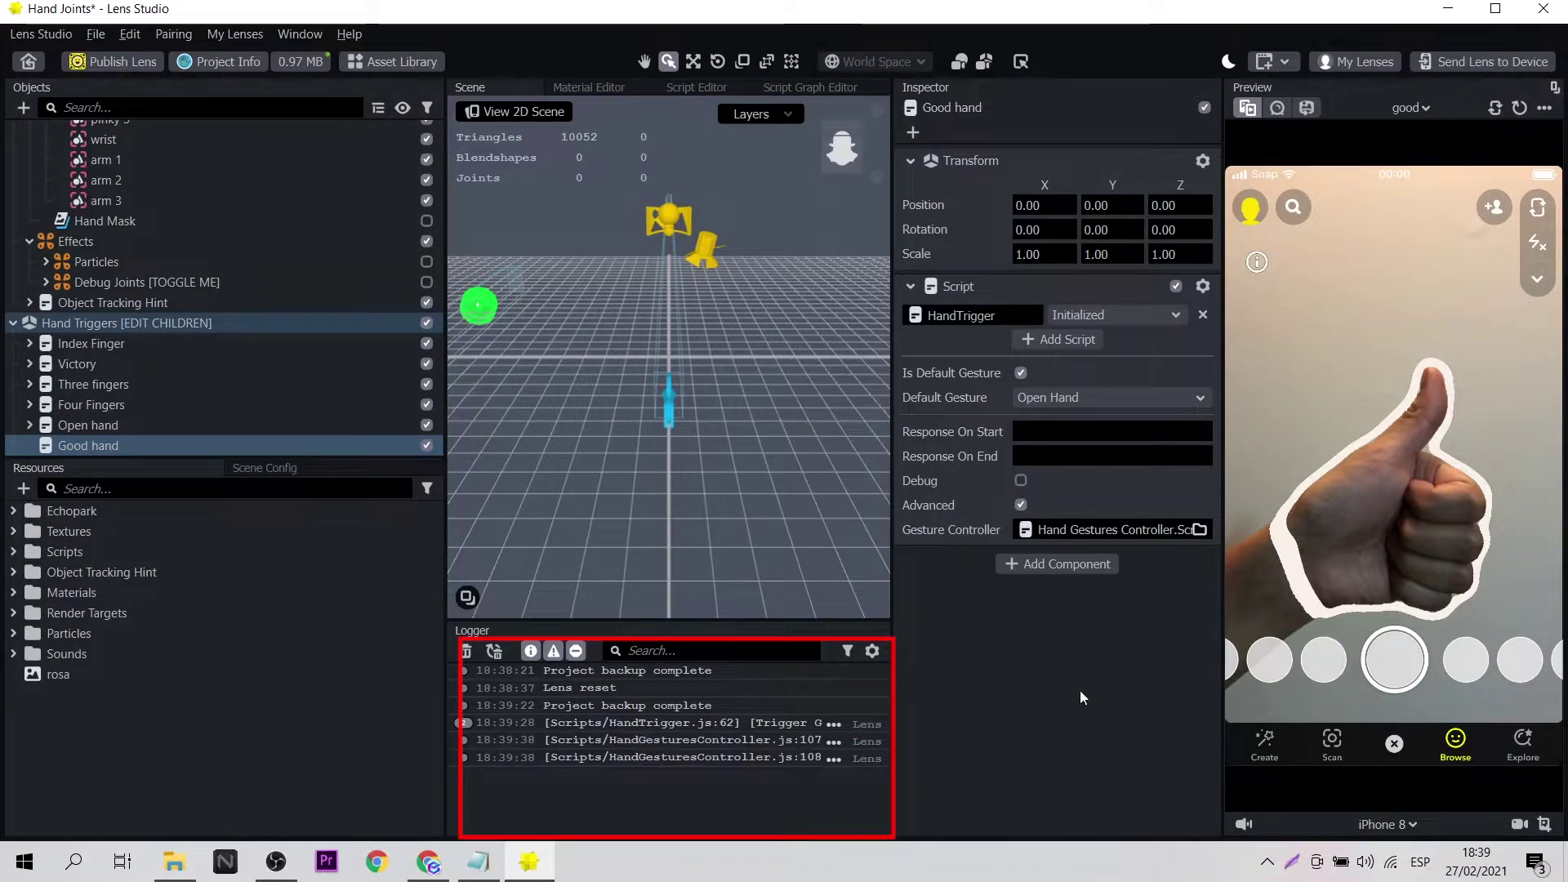
Step: Expand the latest HandGesturesController log message and copy its finger bone values
{"action": "left_click", "coordinate": [834, 759]}
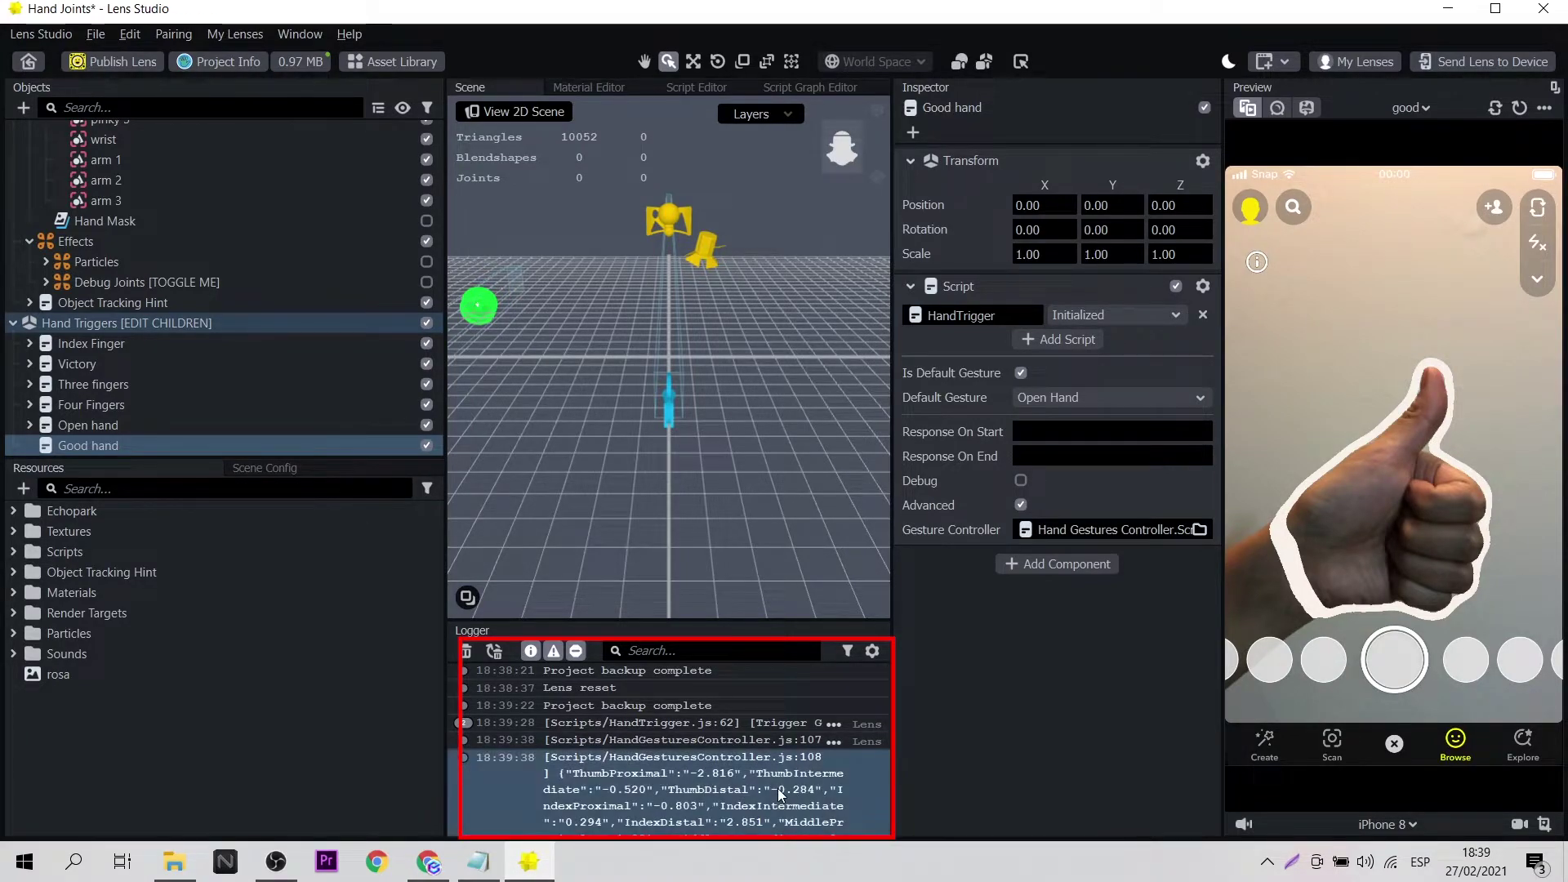
{"action": "scroll", "coordinate": [778, 787], "scroll_direction": "down", "scroll_amount": 2}
{"action": "right_click", "coordinate": [806, 798]}
{"action": "left_click", "coordinate": [830, 811]}
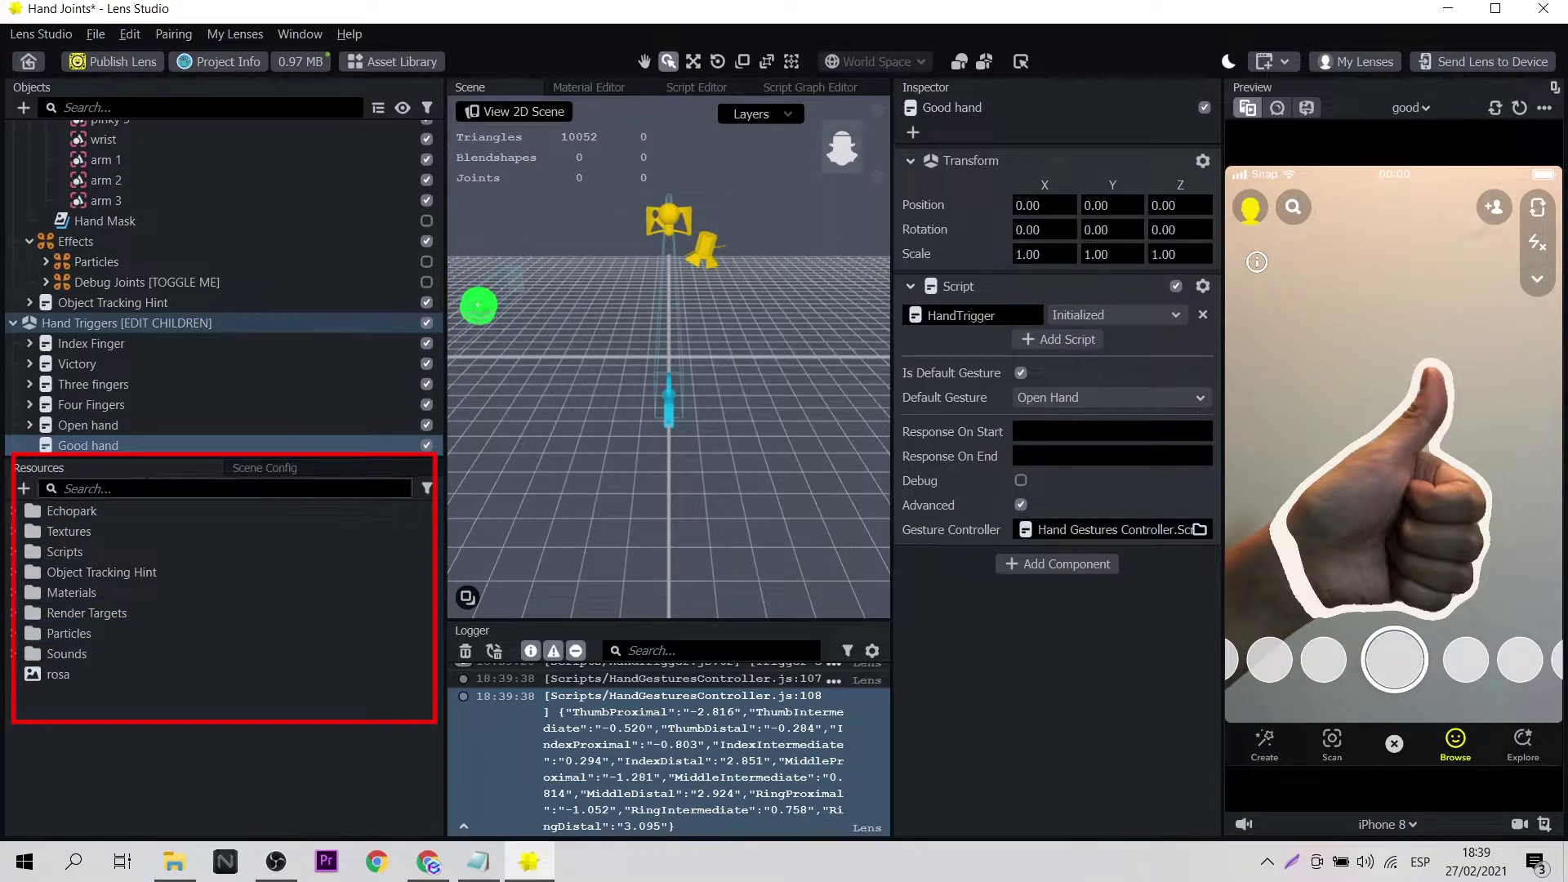
Step: Search the resources for hand and open the HandGesturesController script in the built-in editor at the custom gesture section
{"action": "type", "text": "hand"}
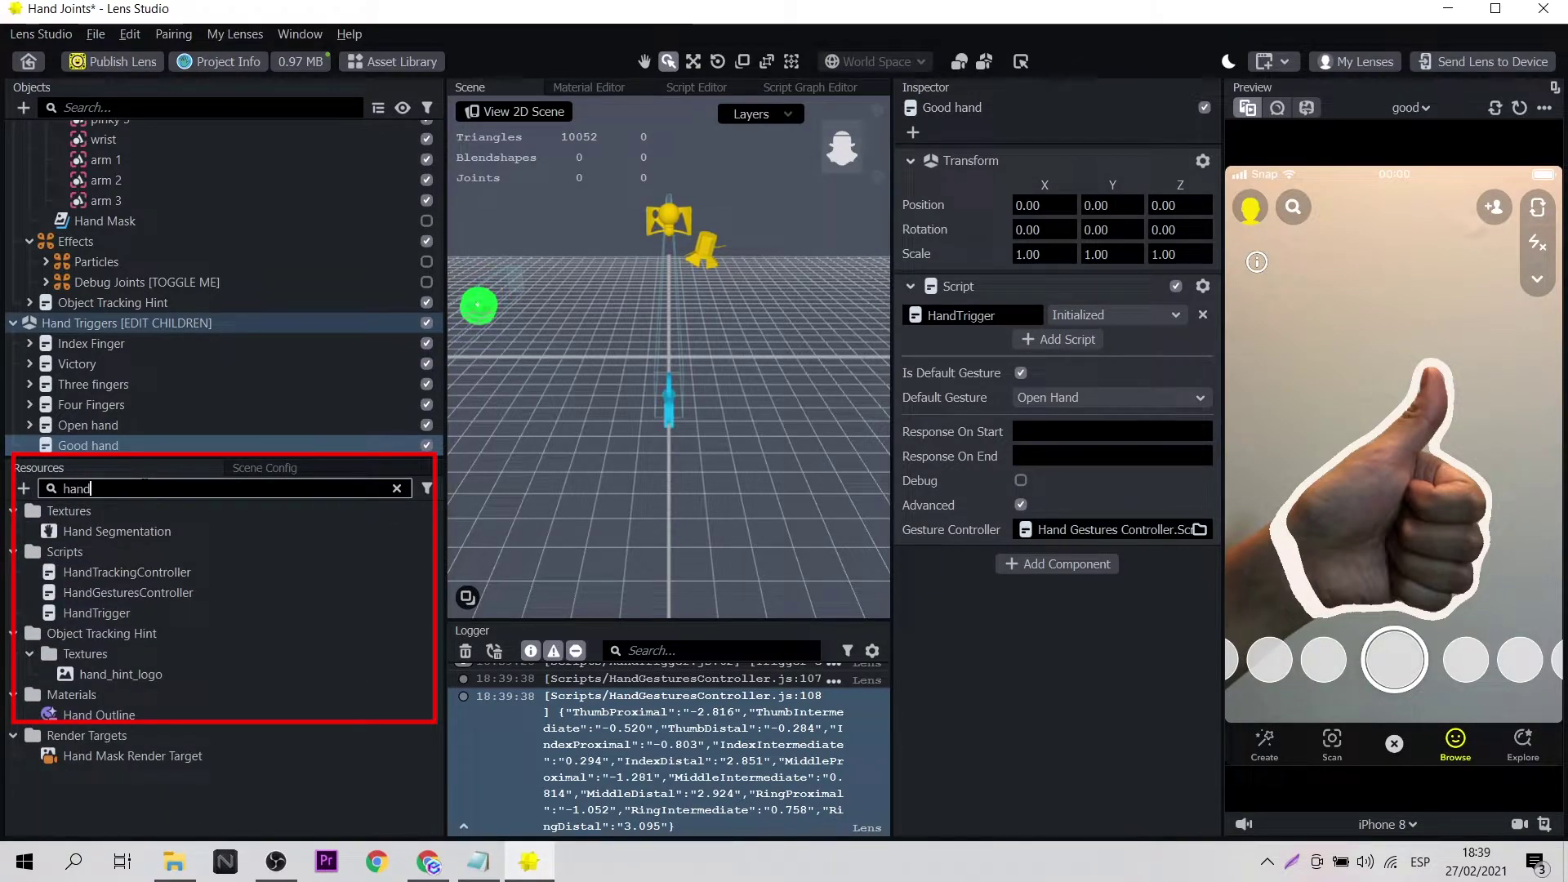
{"action": "left_click", "coordinate": [128, 594]}
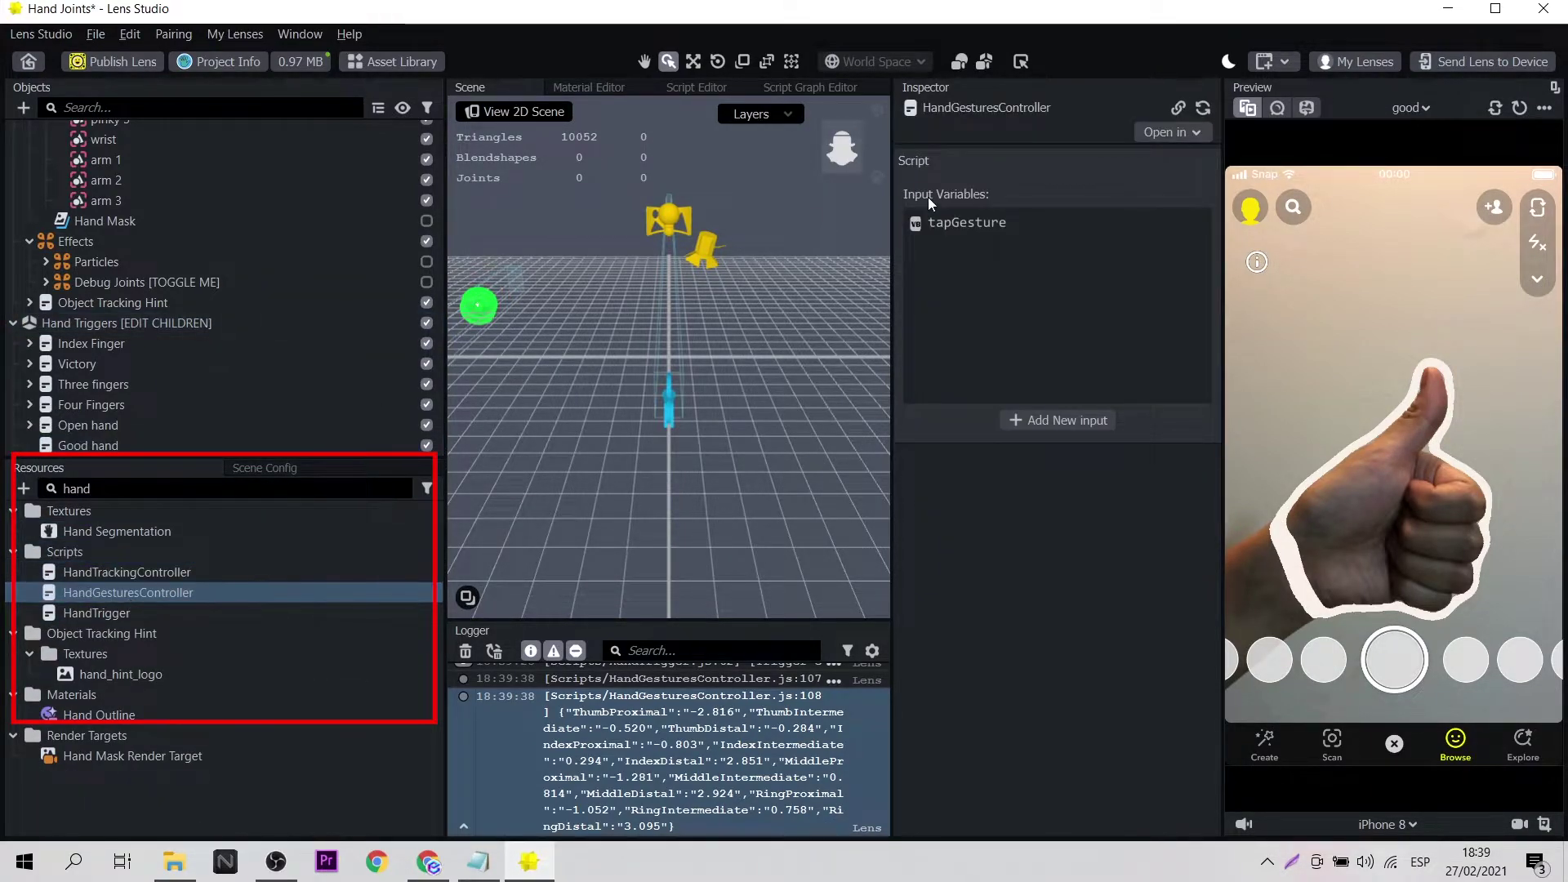
{"action": "left_click", "coordinate": [1197, 135]}
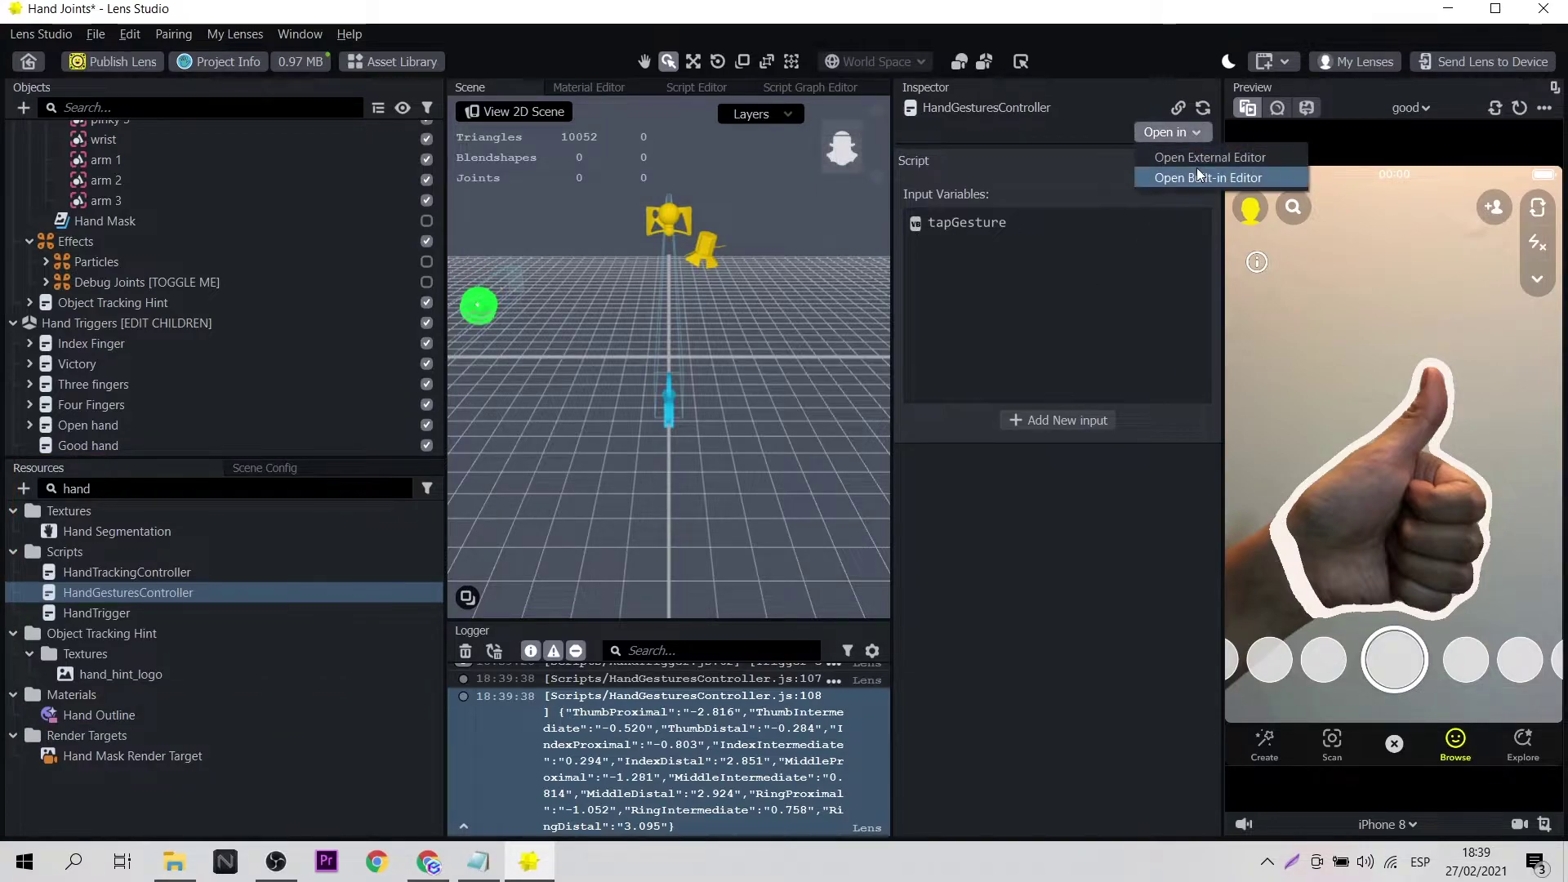
{"action": "left_click", "coordinate": [1204, 178]}
{"action": "scroll", "coordinate": [613, 445], "scroll_direction": "down", "scroll_amount": 6}
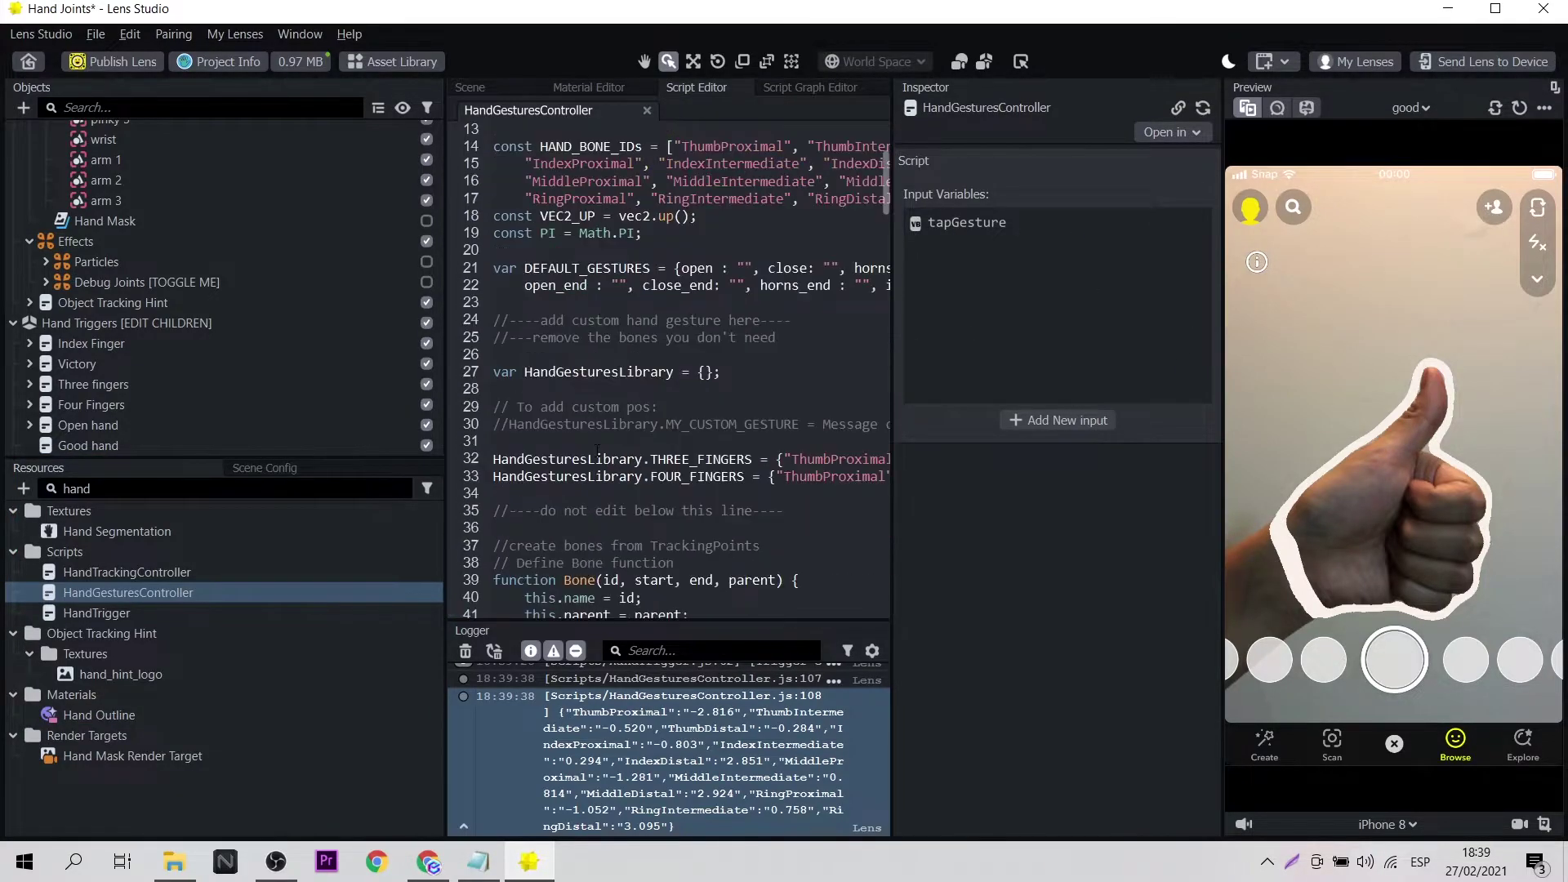
{"action": "scroll", "coordinate": [597, 450], "scroll_direction": "up", "scroll_amount": 1}
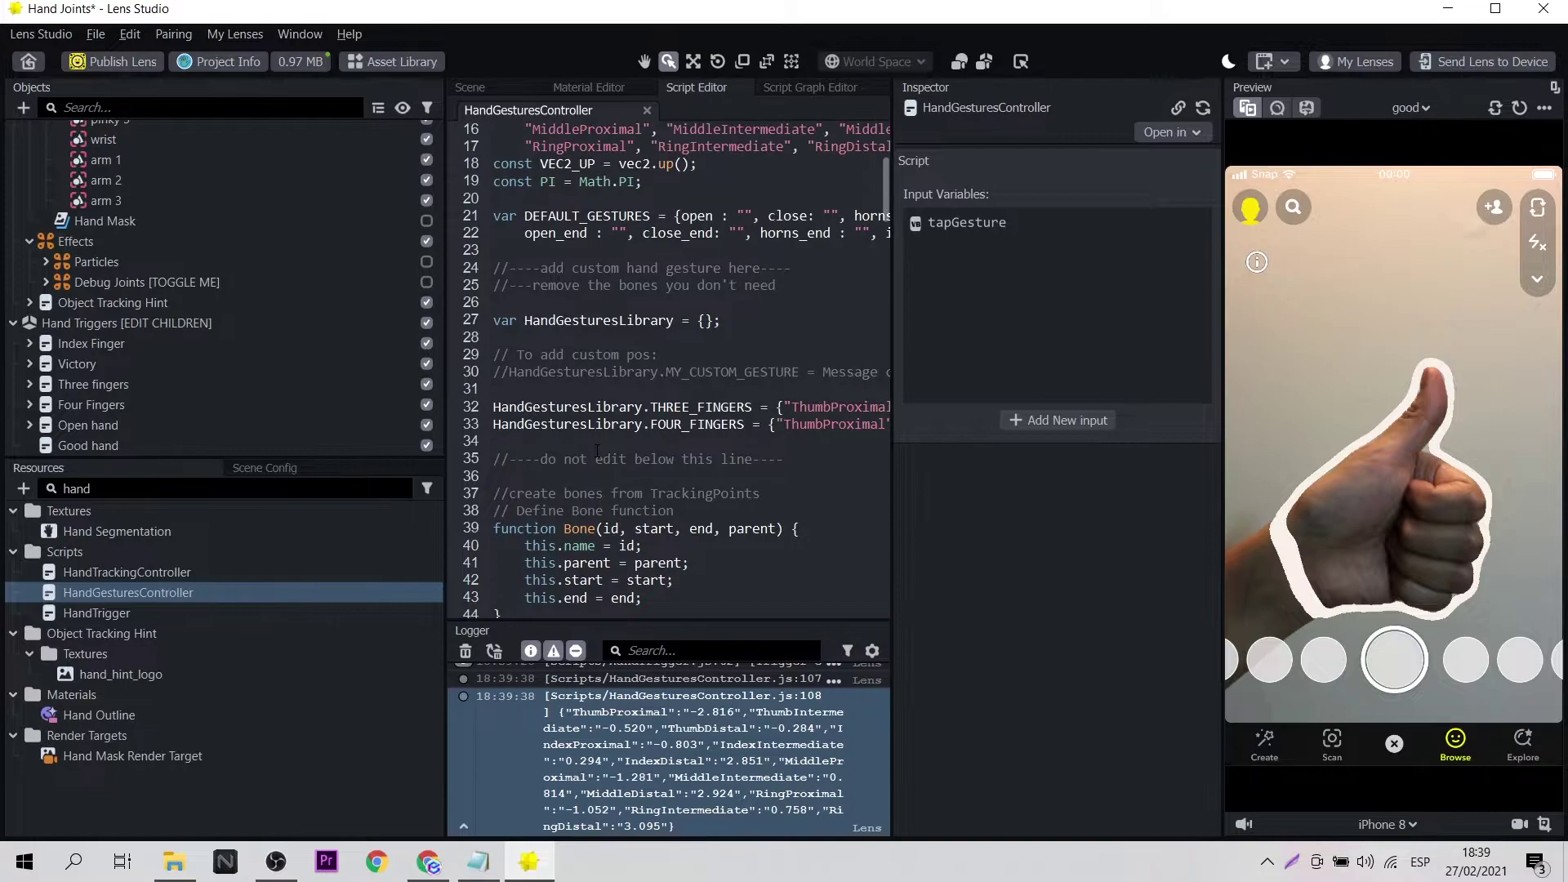
Step: Begin a new gesture definition, HandGesturesLibrary.GOOD_HAND, on the empty line below FOUR_FINGERS
{"action": "left_click", "coordinate": [519, 440]}
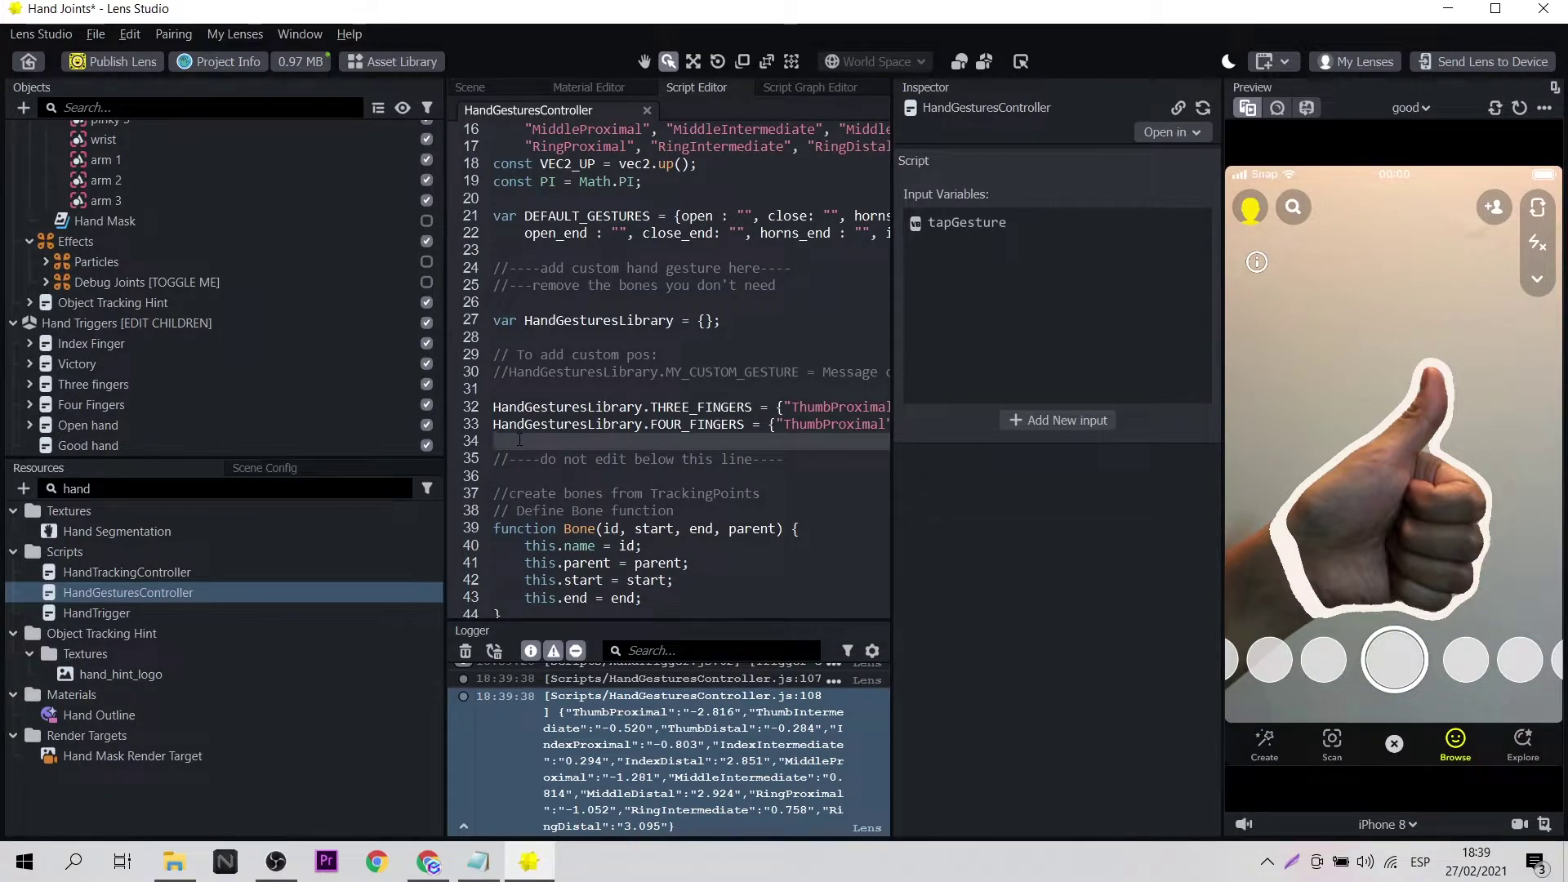
{"action": "type", "text": "HandGesturesLibrary"}
{"action": "key", "text": "Return"}
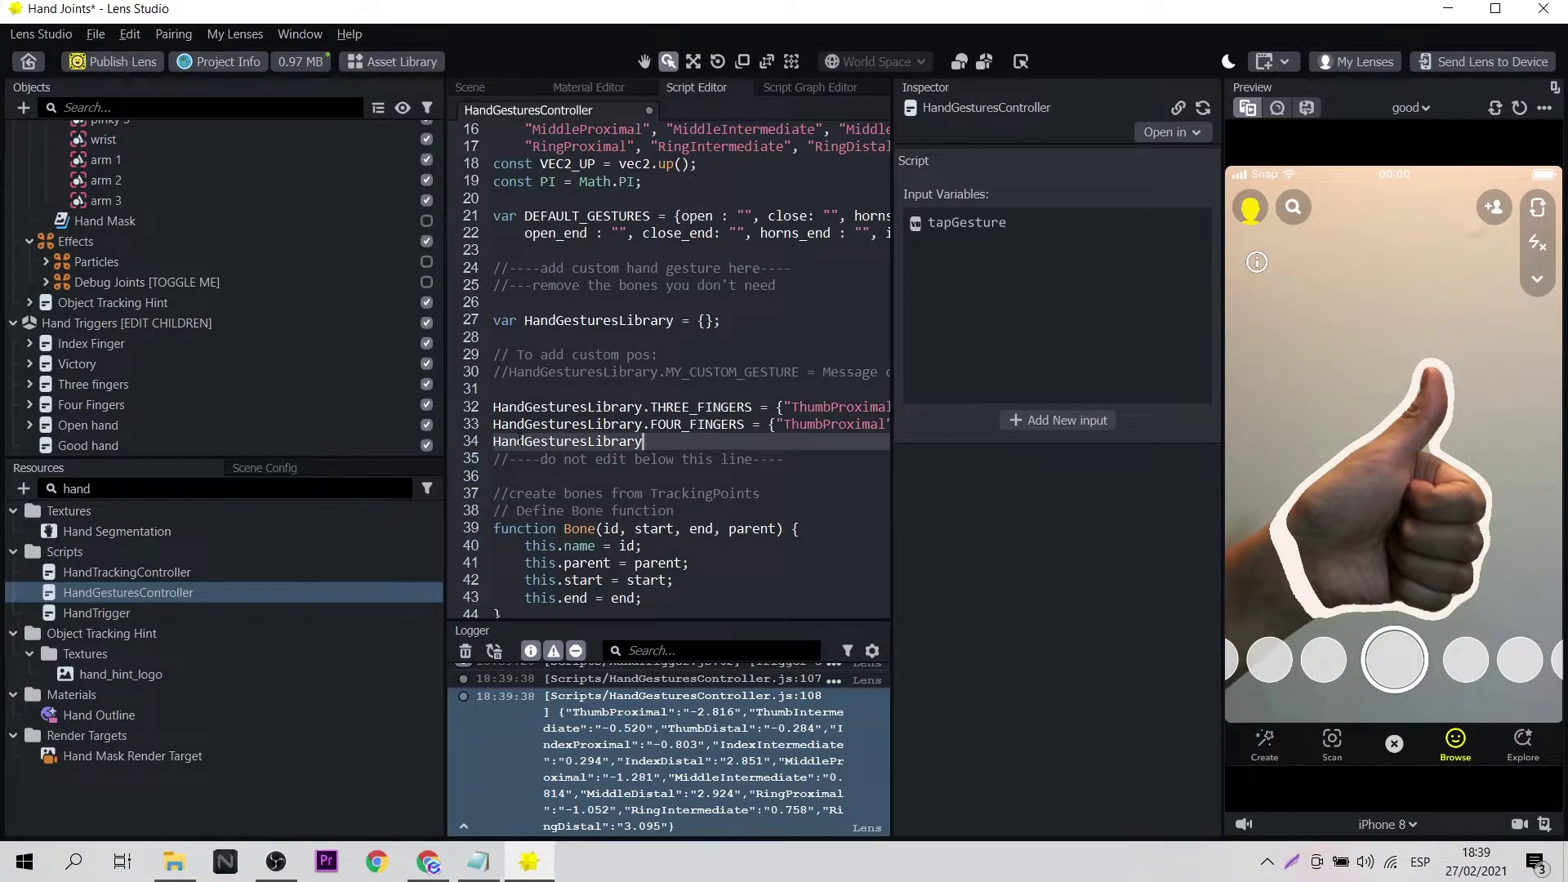
{"action": "type", "text": "."}
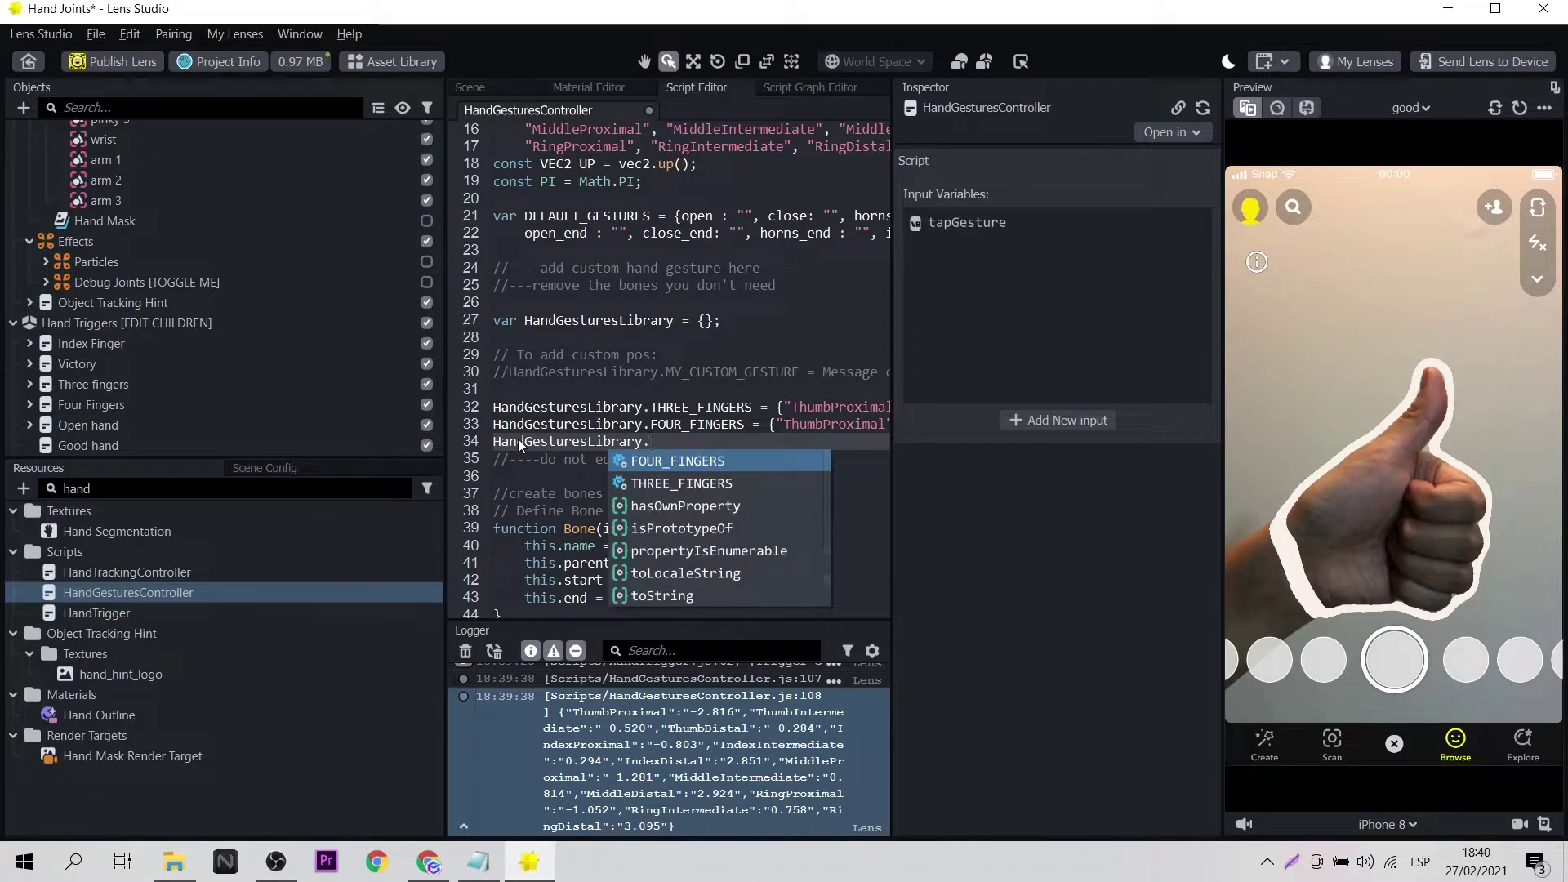
{"action": "type", "text": "GOOD_"}
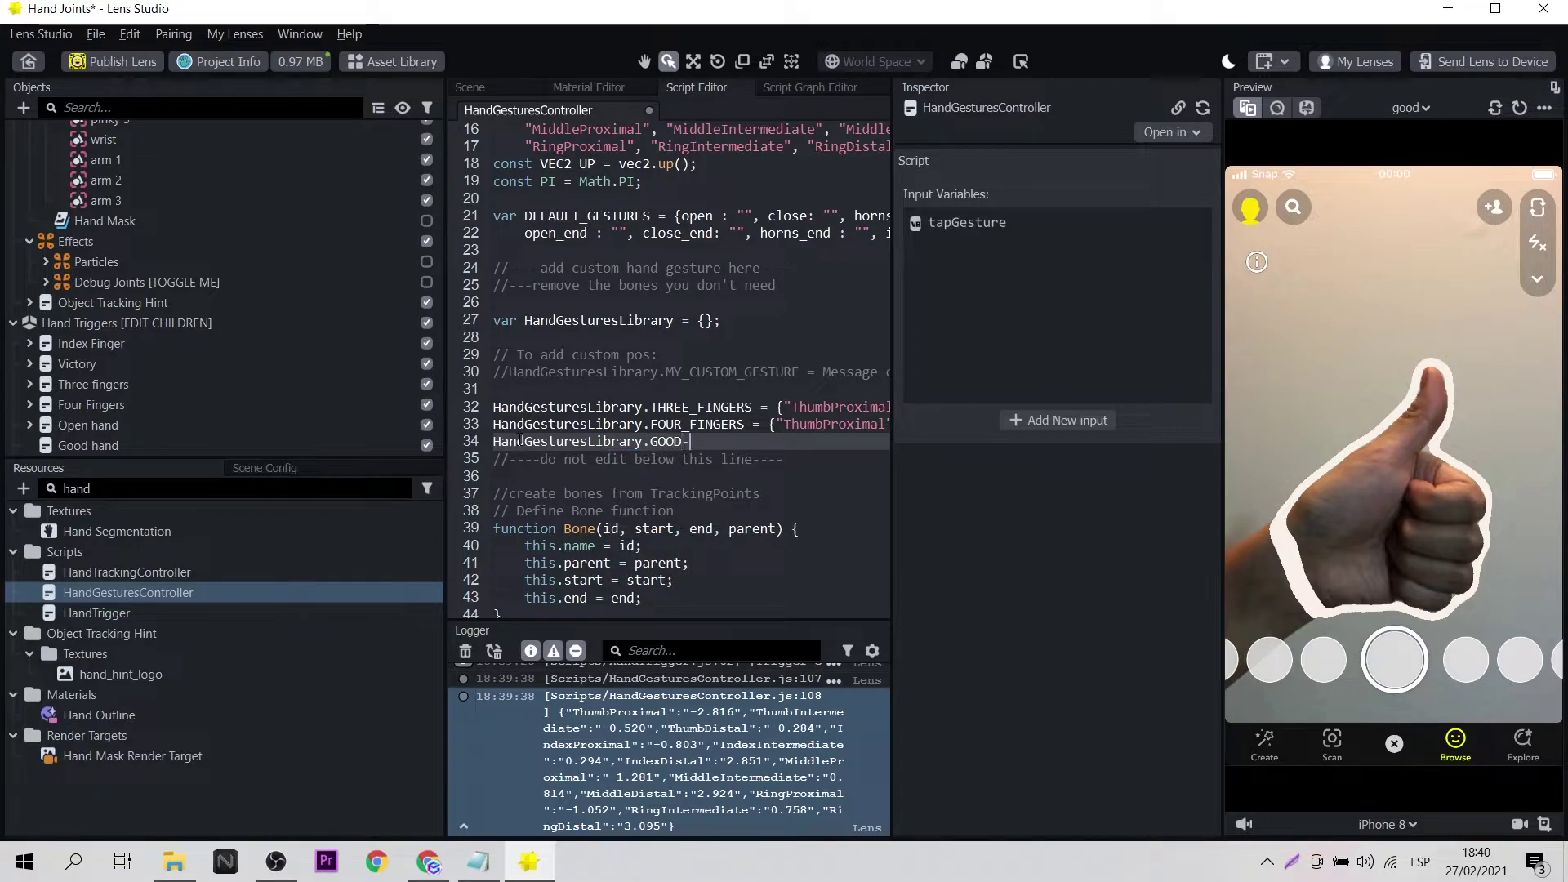
{"action": "type", "text": "HAND"}
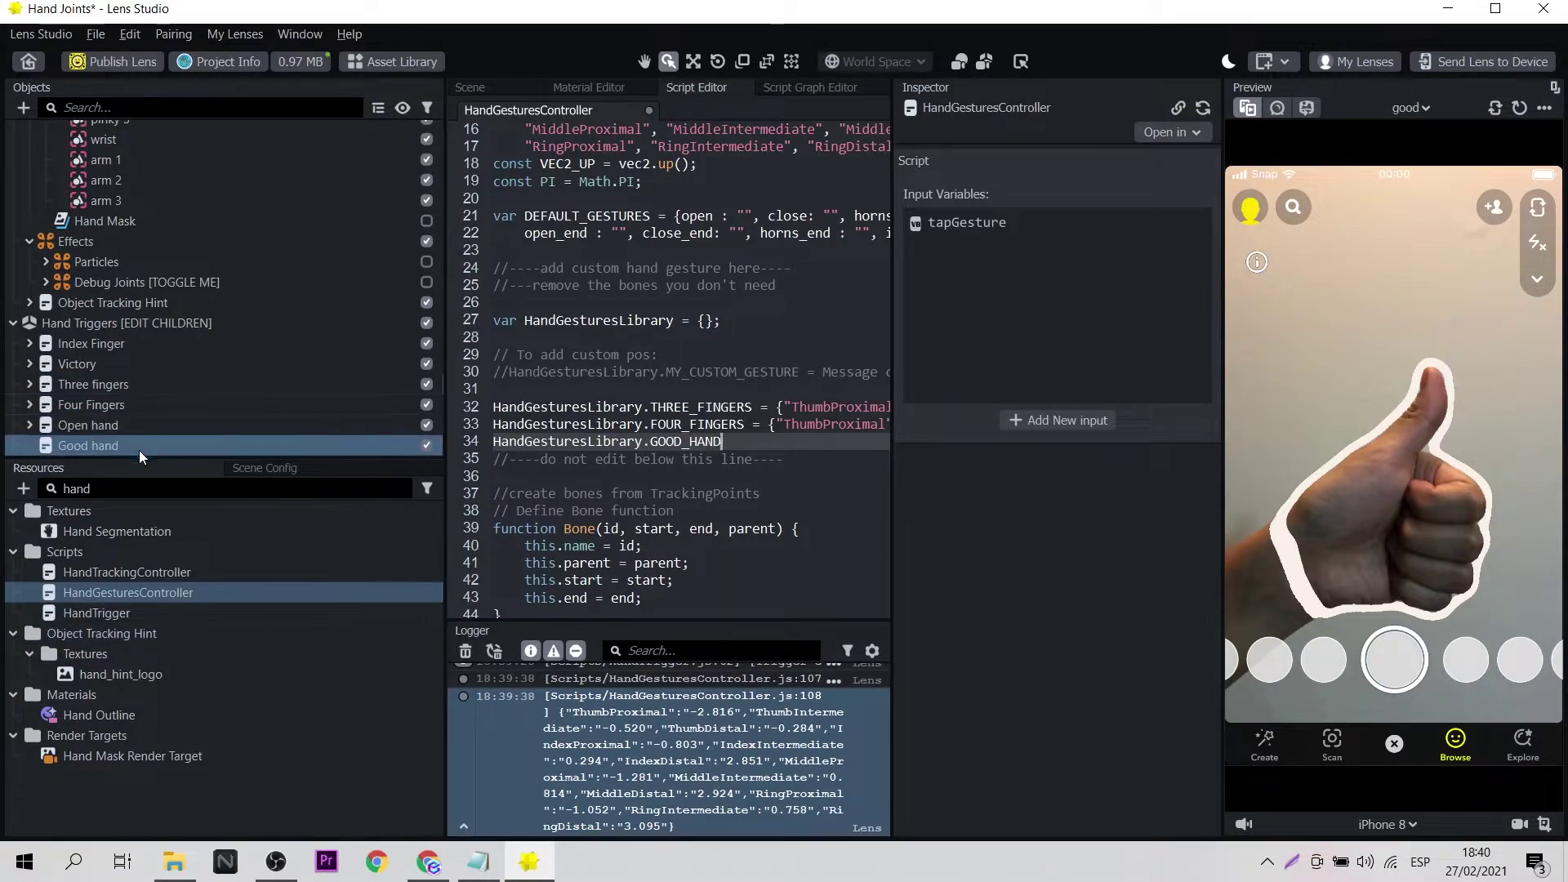
Step: Assign the copied bone values to GOOD_HAND, removing the pasted log prefix before the opening brace
{"action": "scroll", "coordinate": [138, 449], "scroll_direction": "down", "scroll_amount": 1}
{"action": "left_click", "coordinate": [150, 423]}
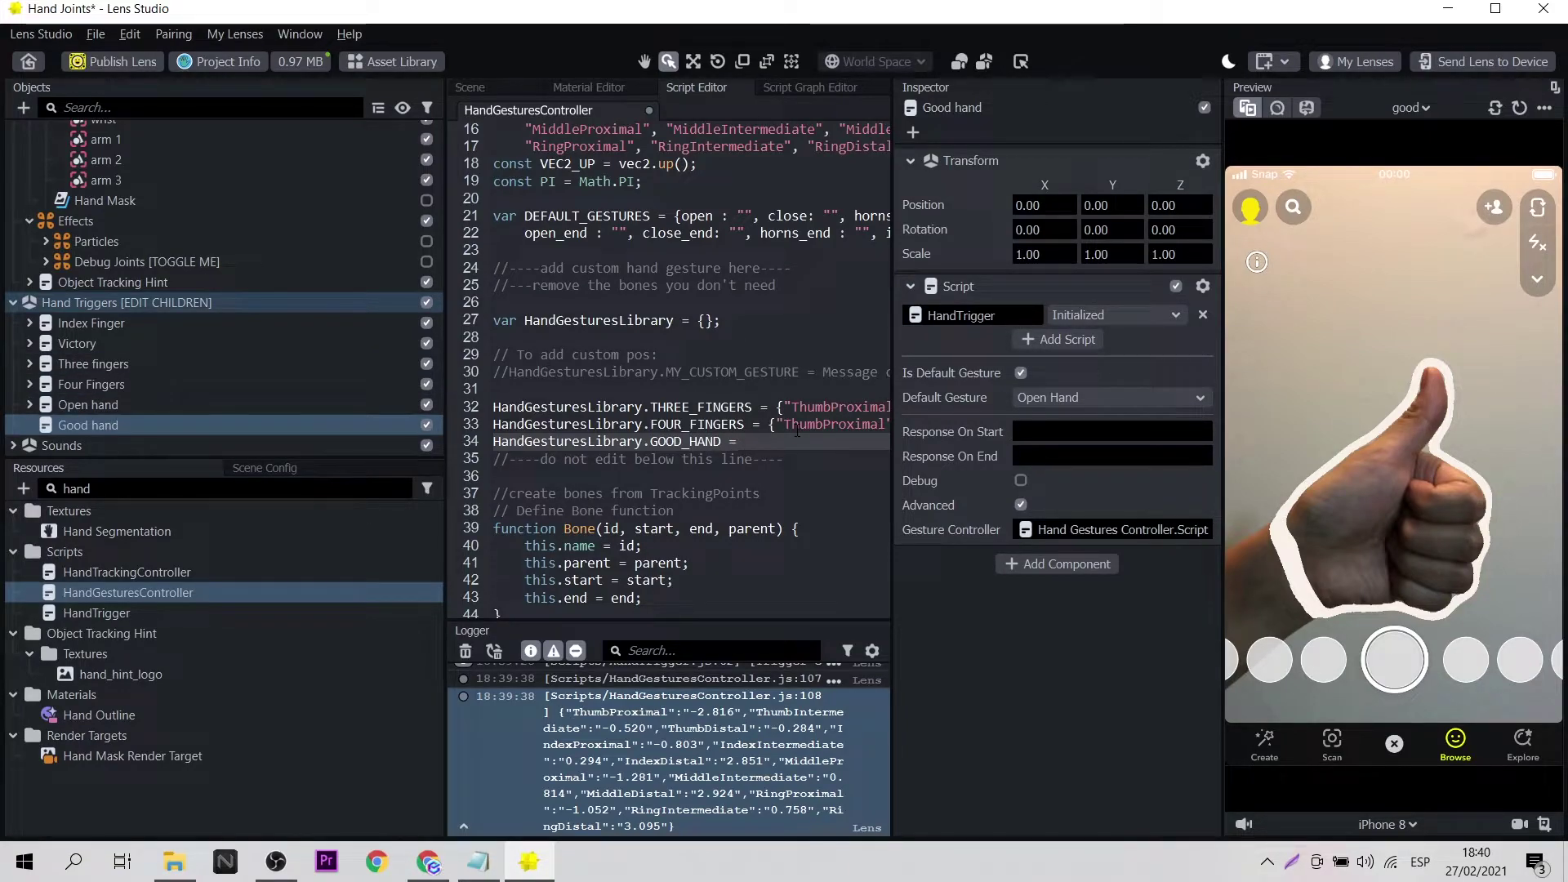
{"action": "type", "text": "{\"ThumbProximal\":\"-2.816\",\"ThumbIntermediate\":\"-0.520\",\"ThumbDistal\":\"-0.284\",\"IndexProximal\":\"-0.803\",\"IndexIntermediate\":\"0.294\",\"IndexDistal\":\"2.851\",\"MiddleProximal\":\"-1.281\",\"MiddleIntermediate\":\"0.814\",\"MiddleDistal\":\"2.924\",\"RingProximal\":\"-1.052\",\"RingIntermediate\":\"0.758\",\"RingDistal\":\"3.095\"}"}
{"action": "left_click_drag", "start_coordinate": [804, 433], "coordinate": [741, 441]}
{"action": "key", "text": "BackSpace"}
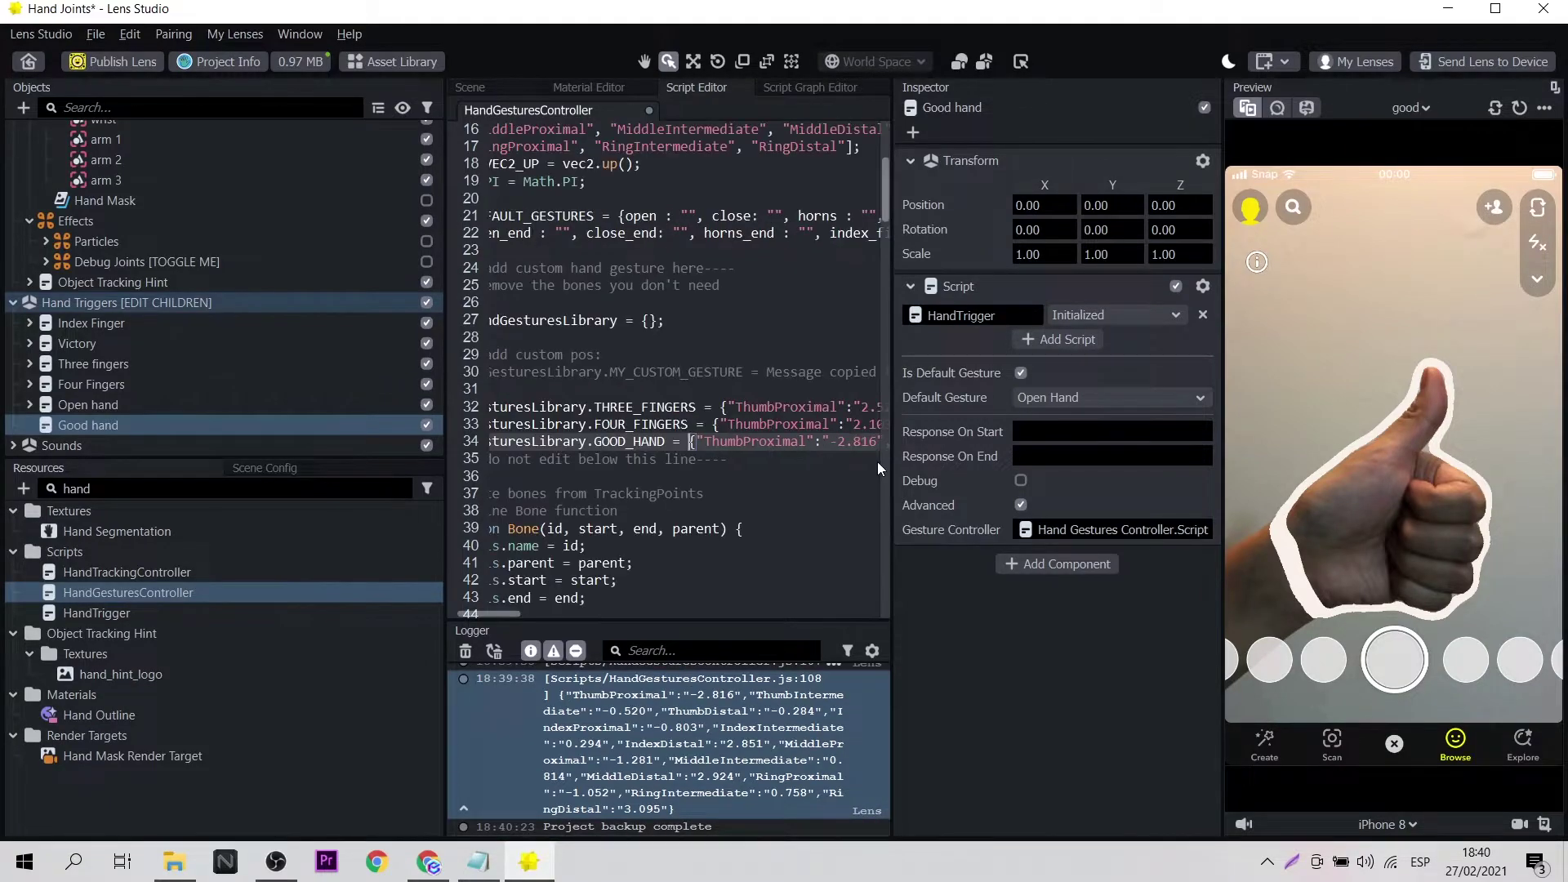
Step: Turn off the default gesture for Good hand and set its custom gesture to GOOD_HAND, copied from the script
{"action": "left_click_drag", "start_coordinate": [634, 442], "coordinate": [601, 442]}
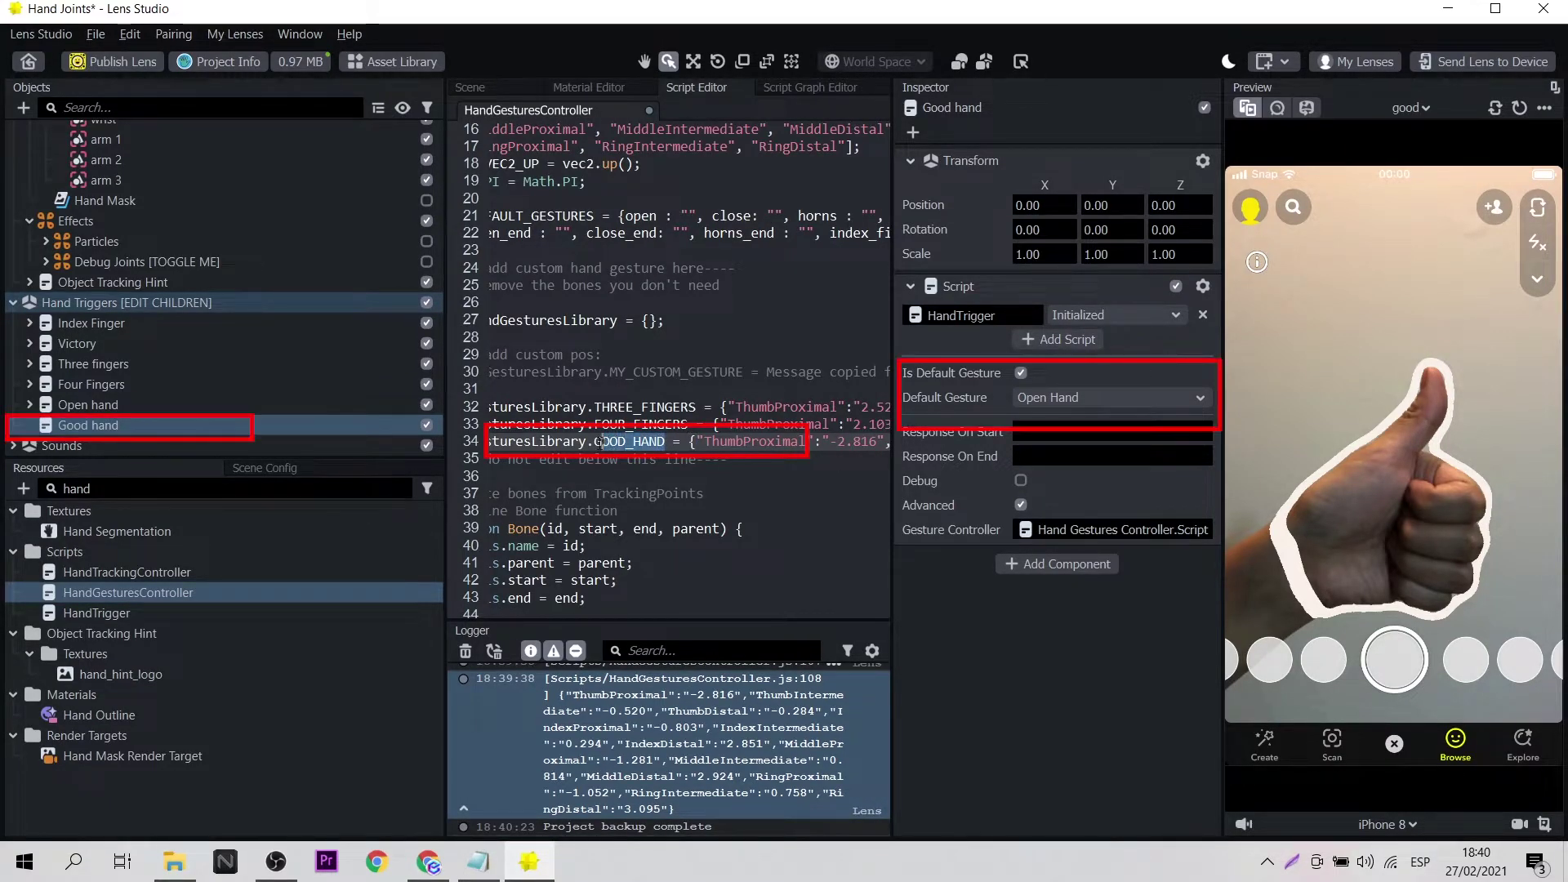
{"action": "left_click", "coordinate": [1021, 373]}
{"action": "left_click", "coordinate": [1093, 369]}
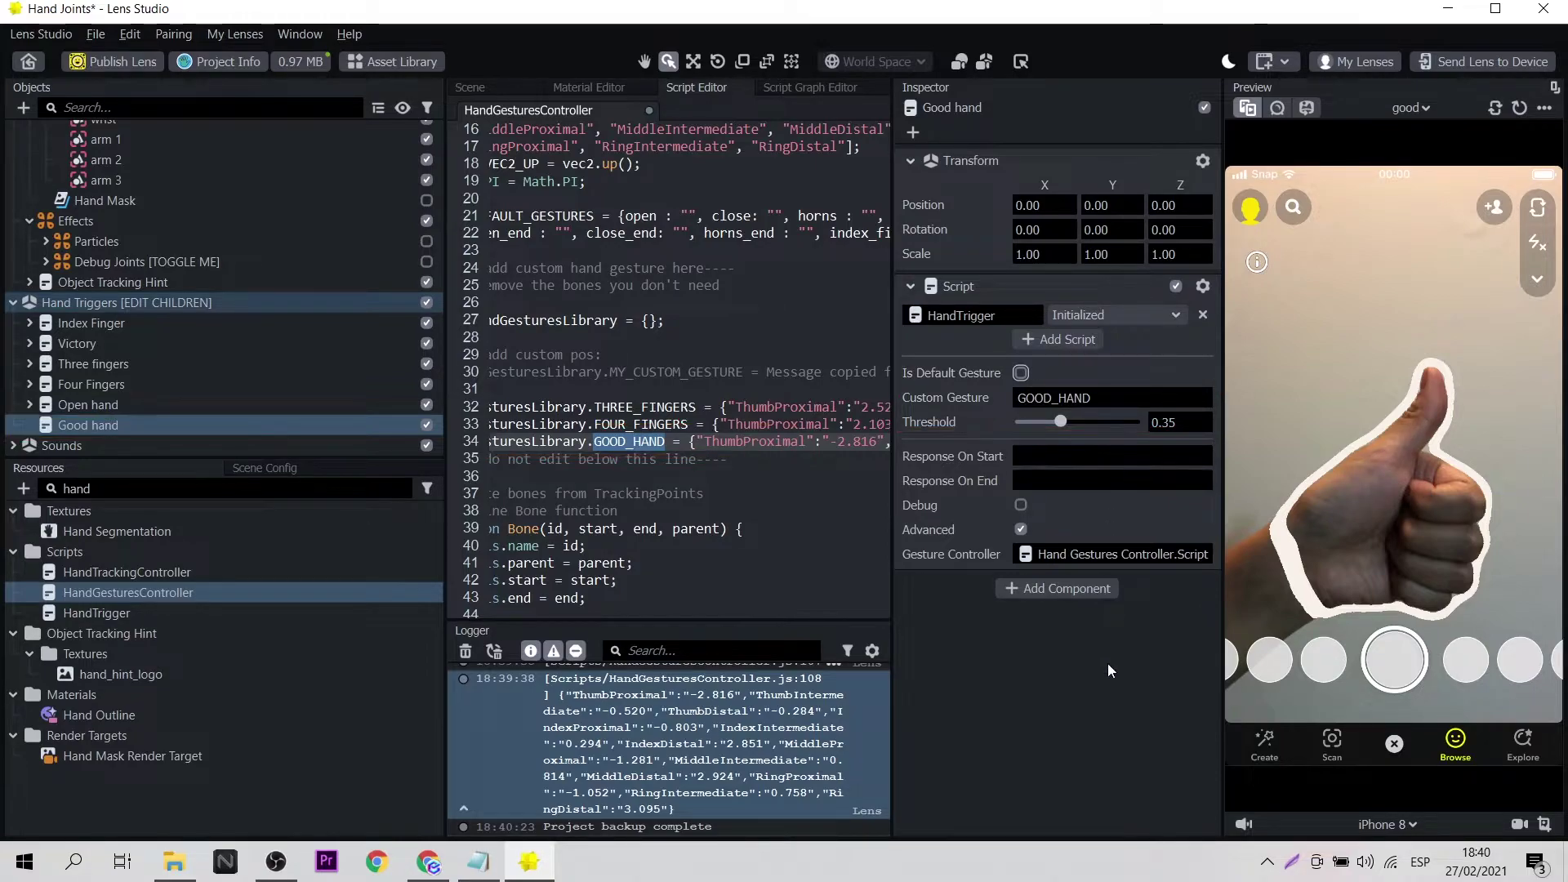
Step: Add an empty scene object as a child of Good hand and rename it On Start
{"action": "left_click", "coordinate": [23, 107]}
{"action": "left_click", "coordinate": [59, 214]}
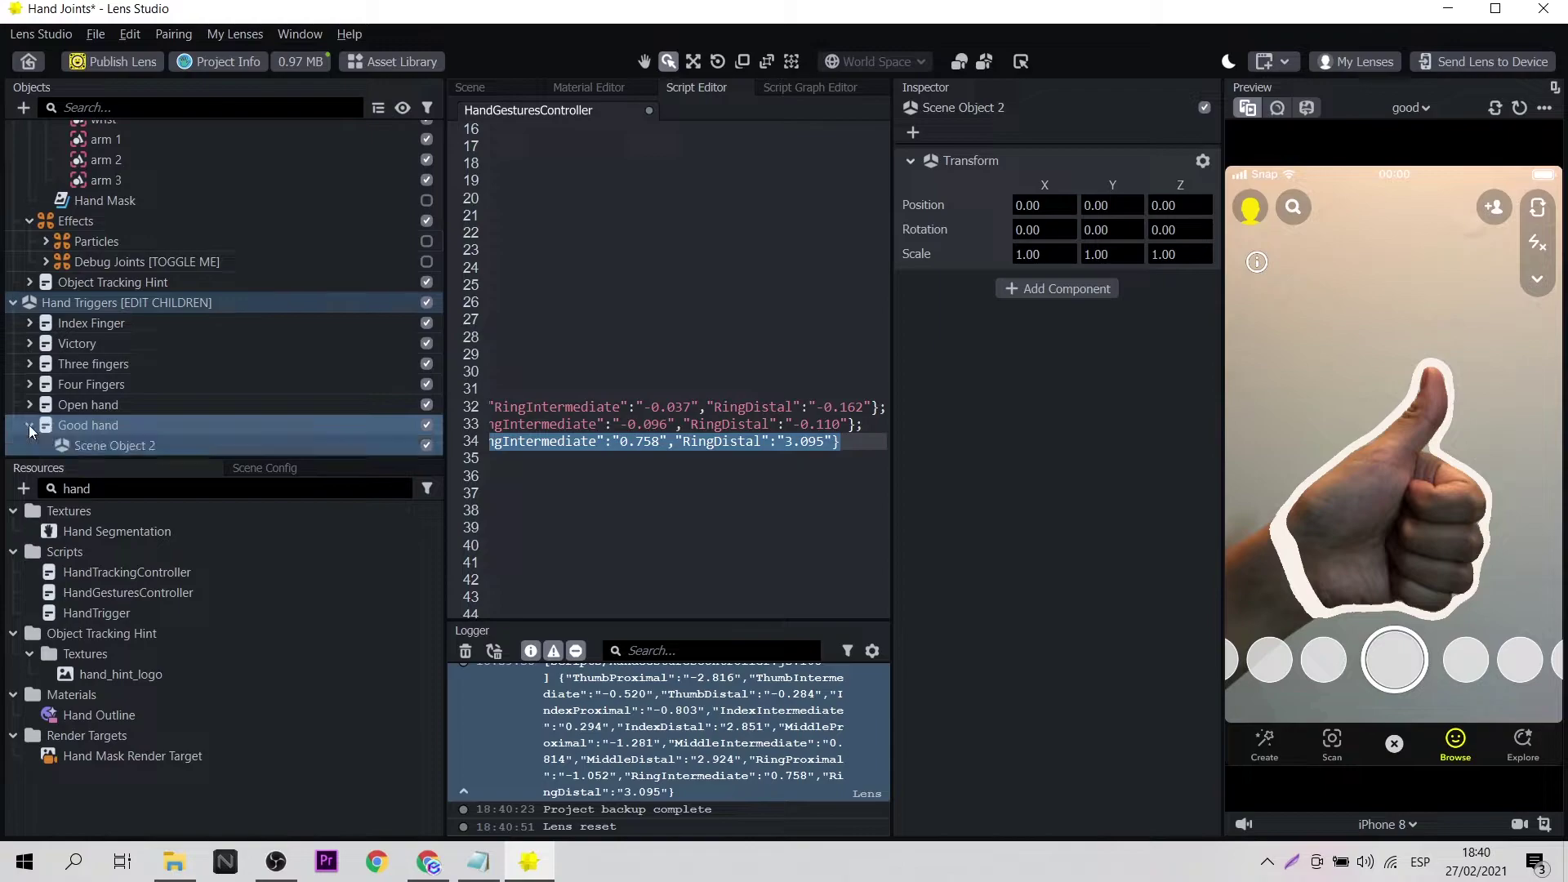
{"action": "left_click", "coordinate": [29, 425]}
{"action": "left_click", "coordinate": [65, 425]}
{"action": "left_click", "coordinate": [94, 423]}
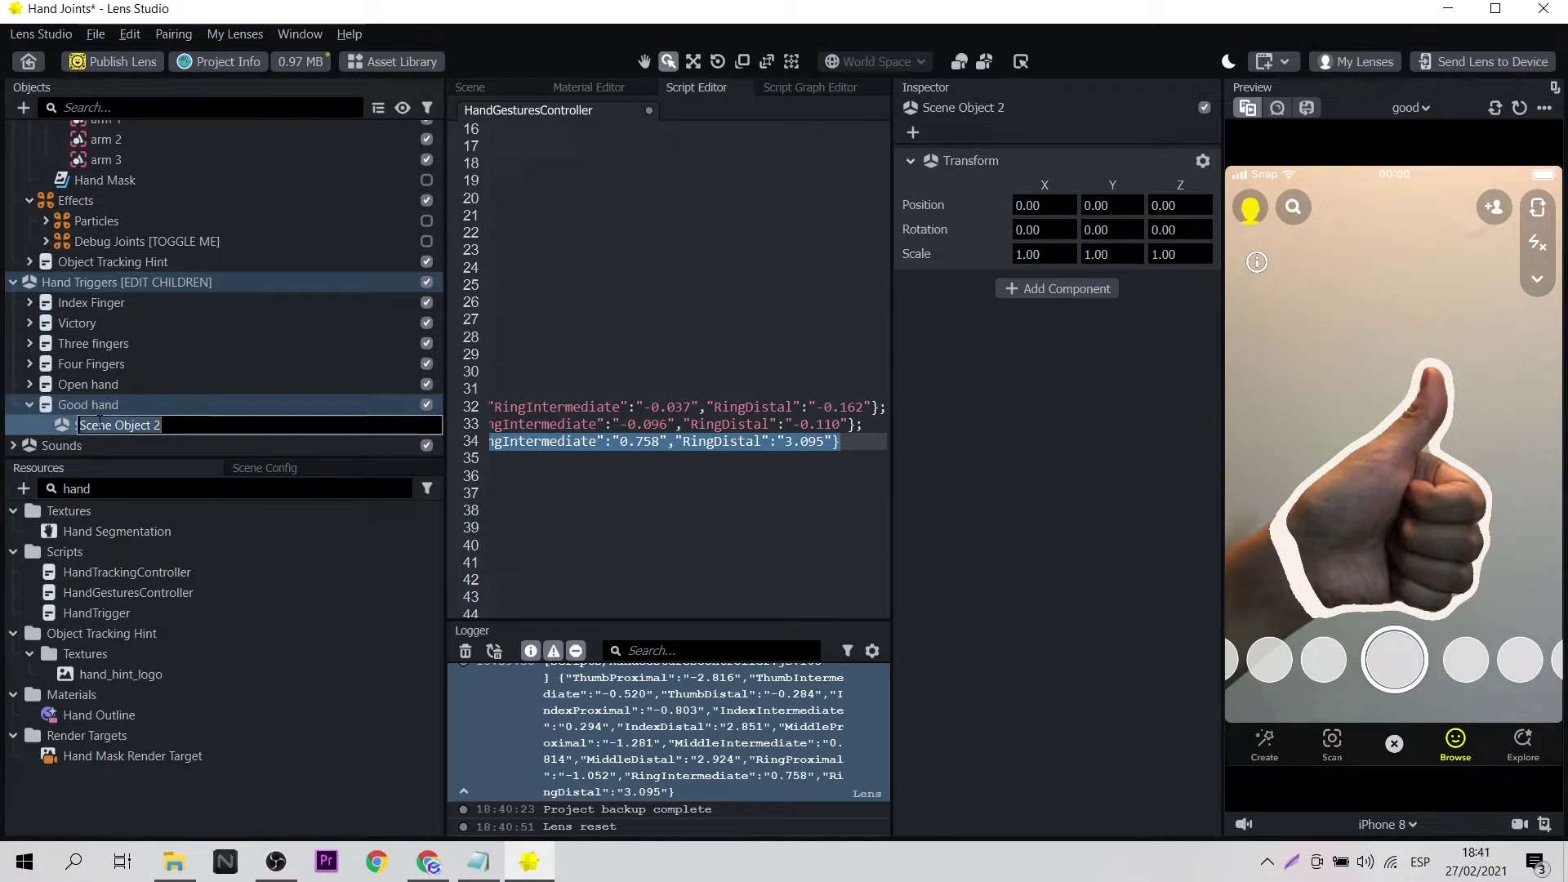
{"action": "type", "text": "oNn Start"}
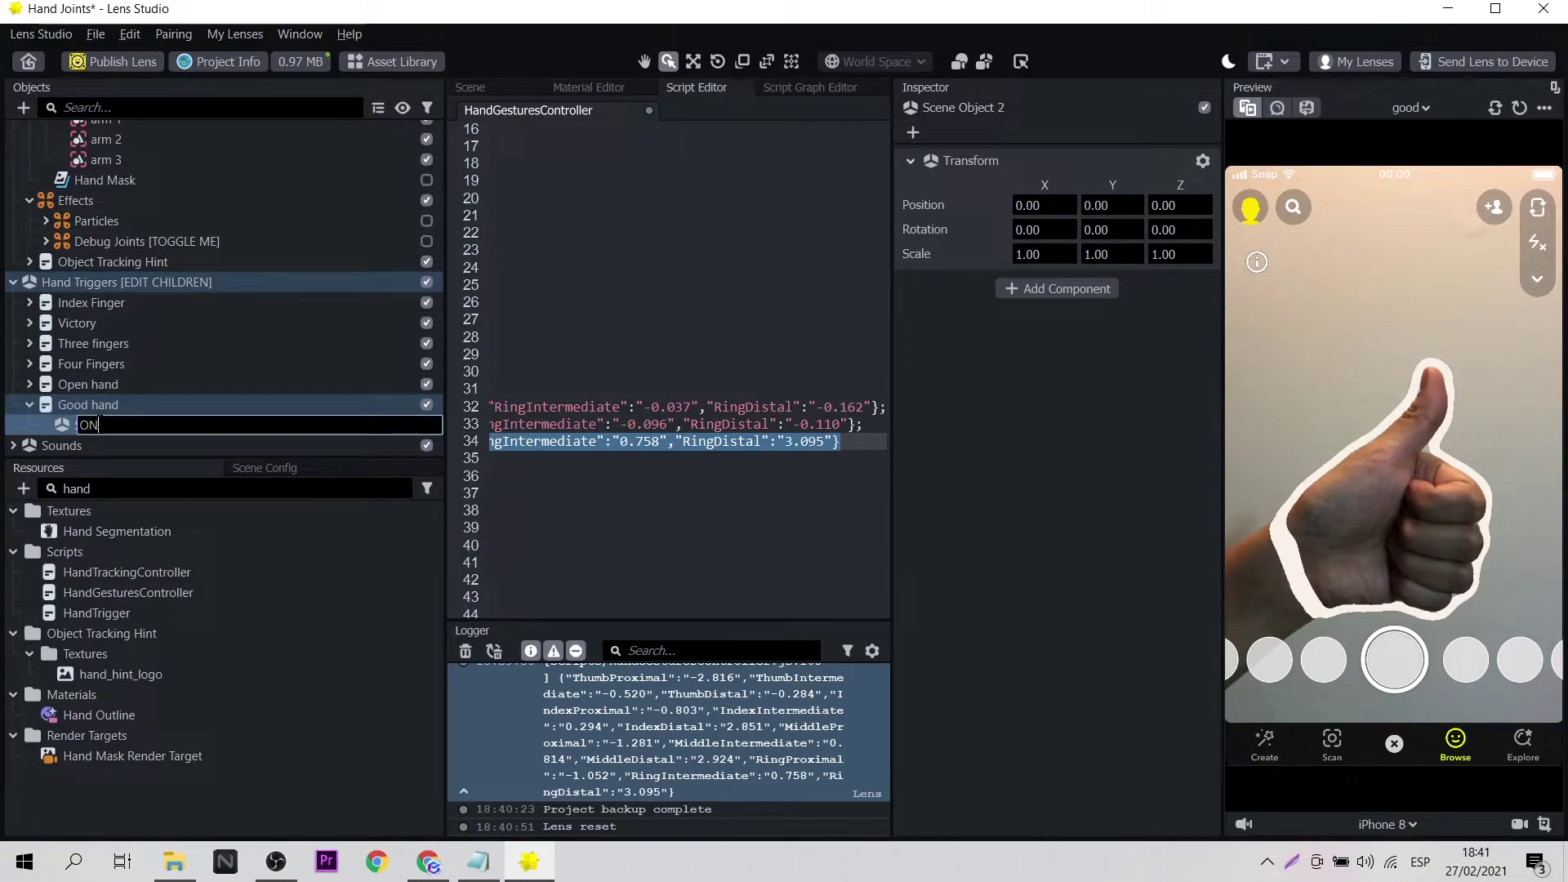
{"action": "key", "text": "Return"}
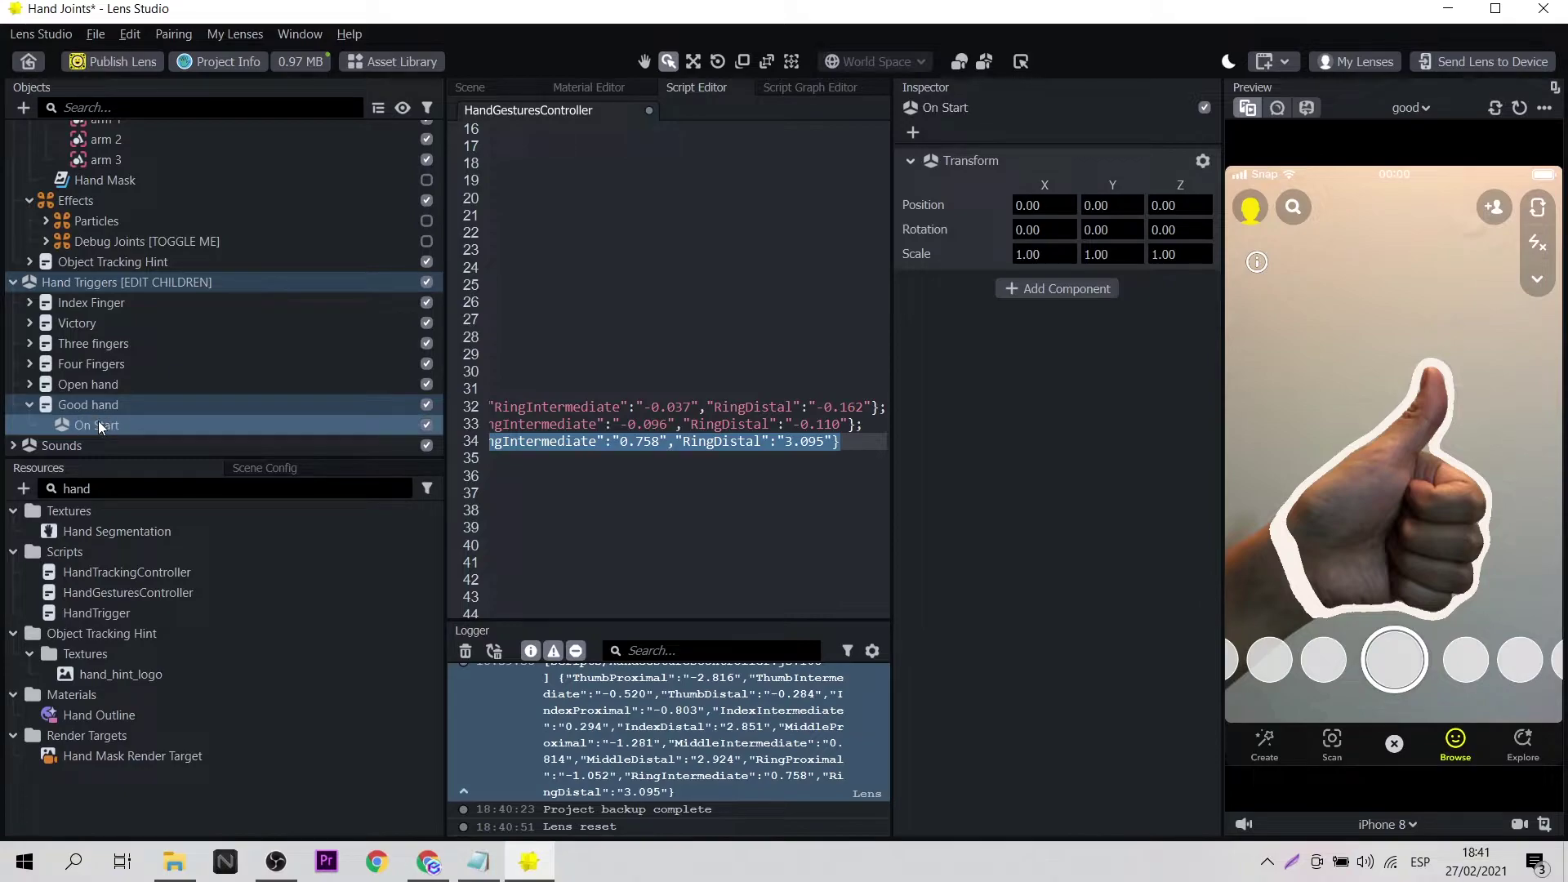
Step: Add a Script component to the On Start object and assign the Behavior script to it
{"action": "left_click", "coordinate": [1037, 289]}
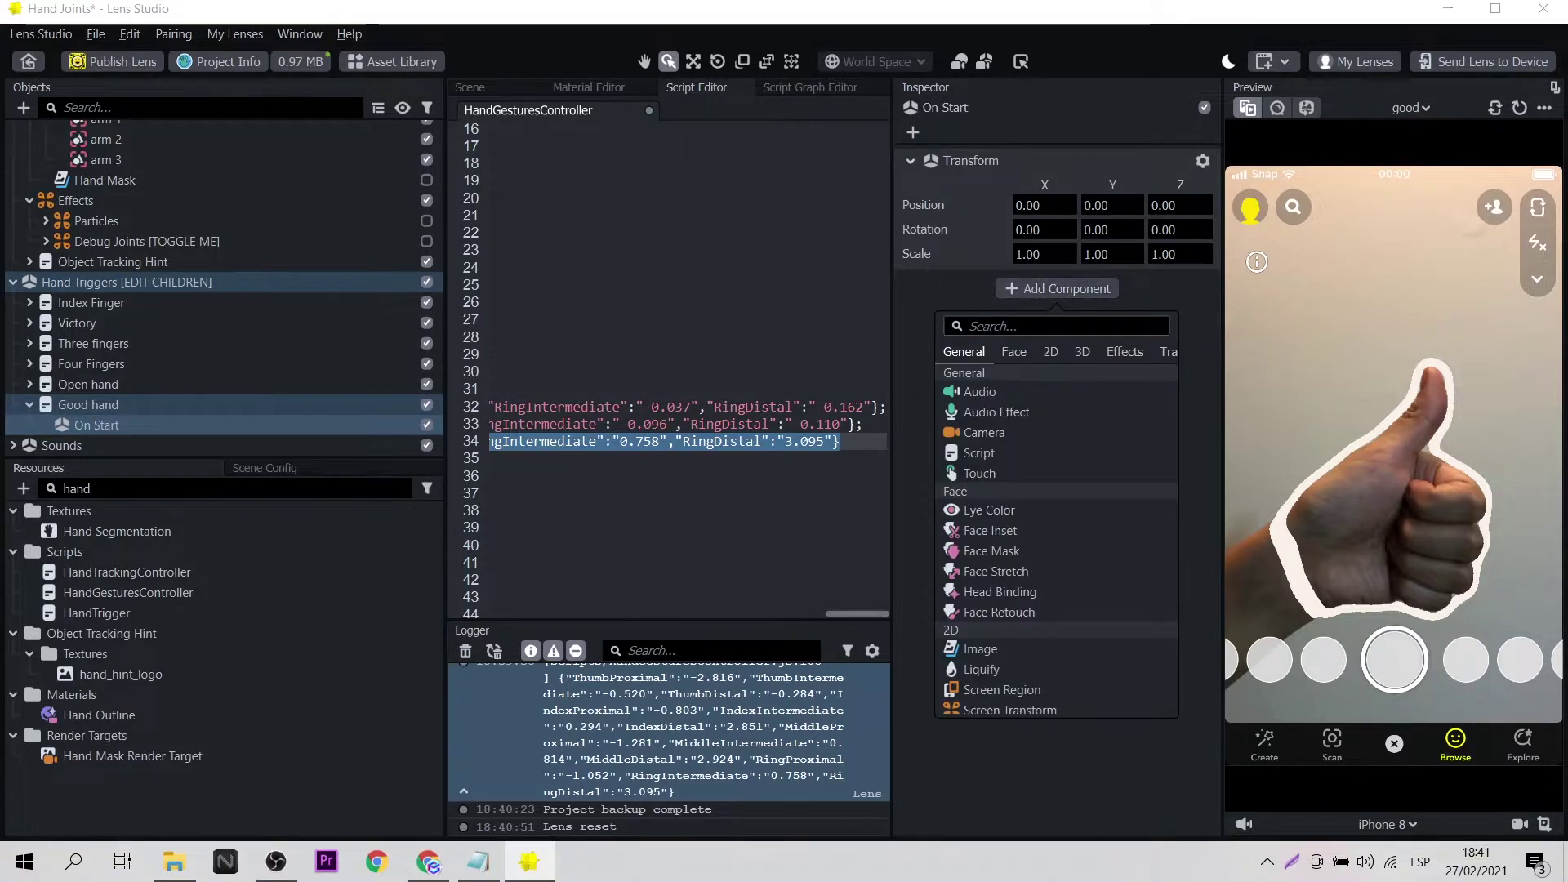
{"action": "type", "text": "scr"}
{"action": "left_click", "coordinate": [1017, 366]}
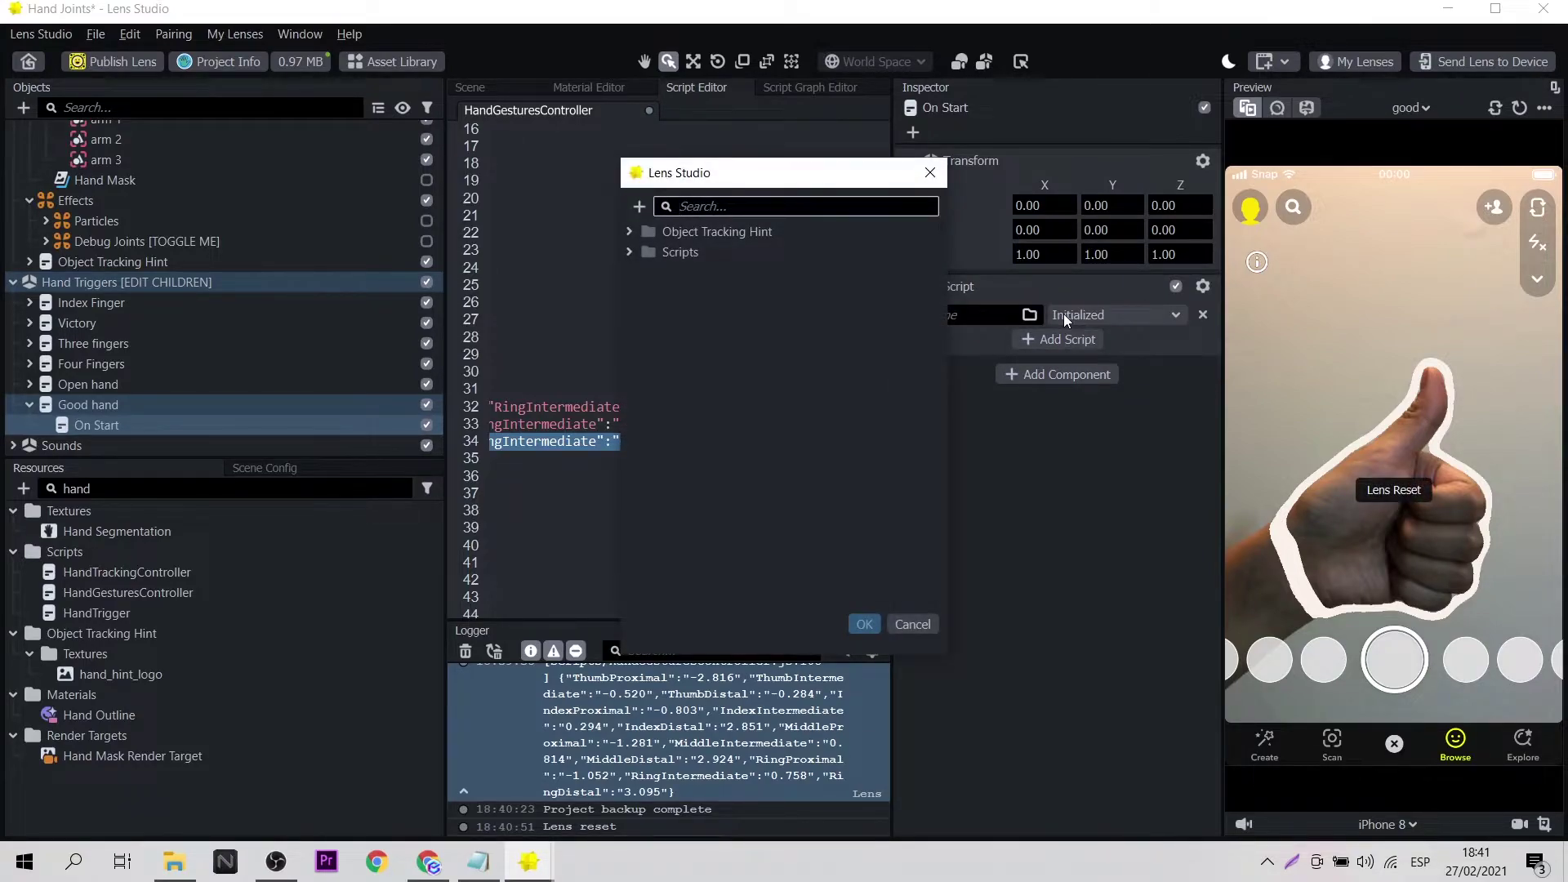
{"action": "type", "text": "ha"}
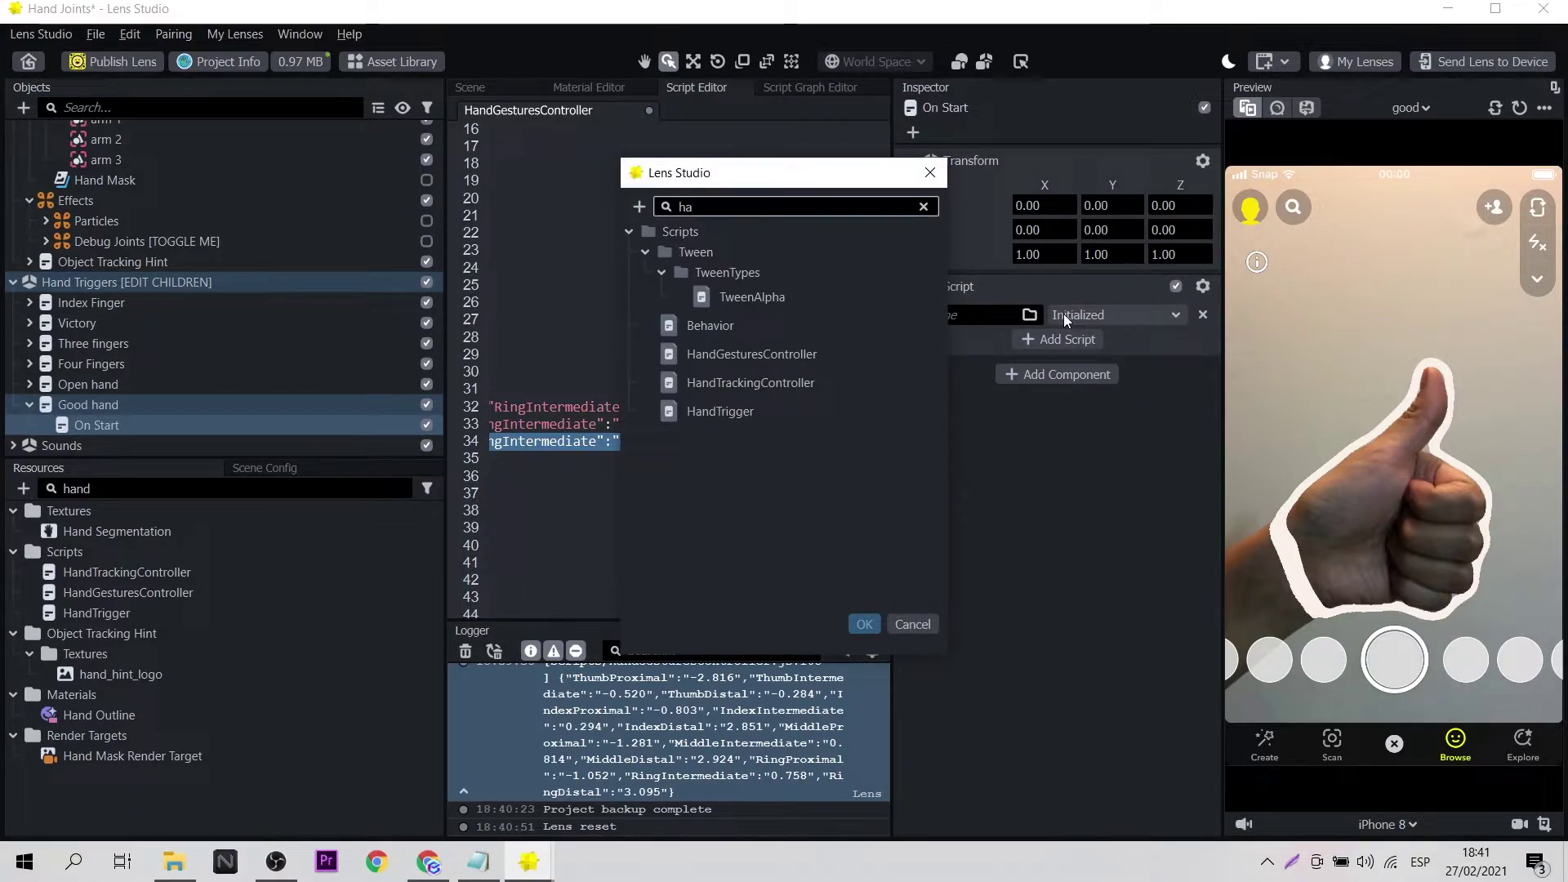
{"action": "left_click", "coordinate": [767, 326]}
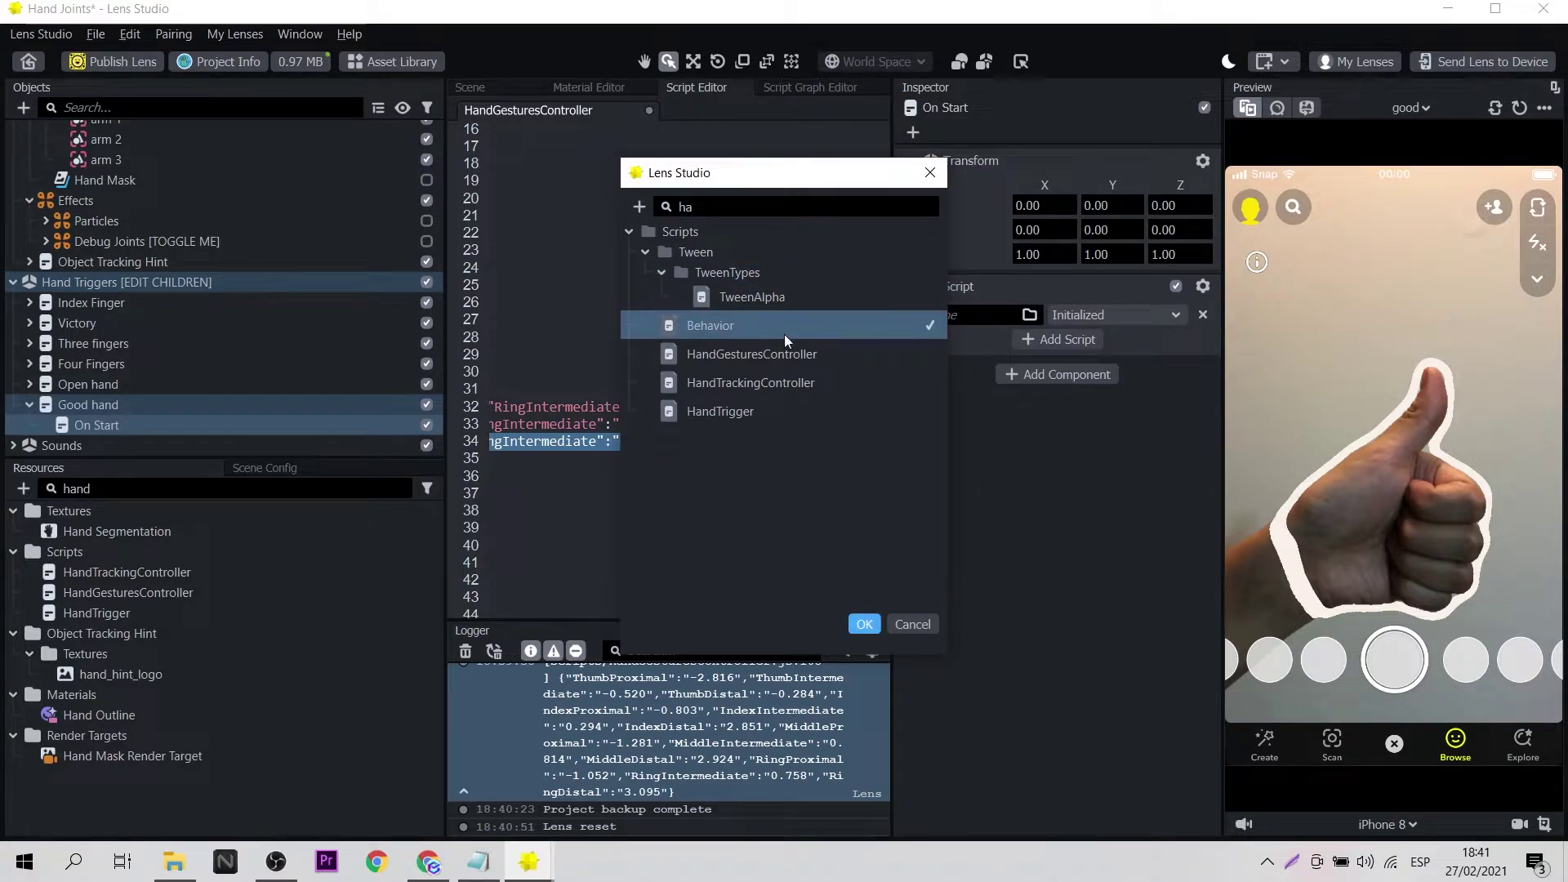
{"action": "left_click", "coordinate": [864, 624]}
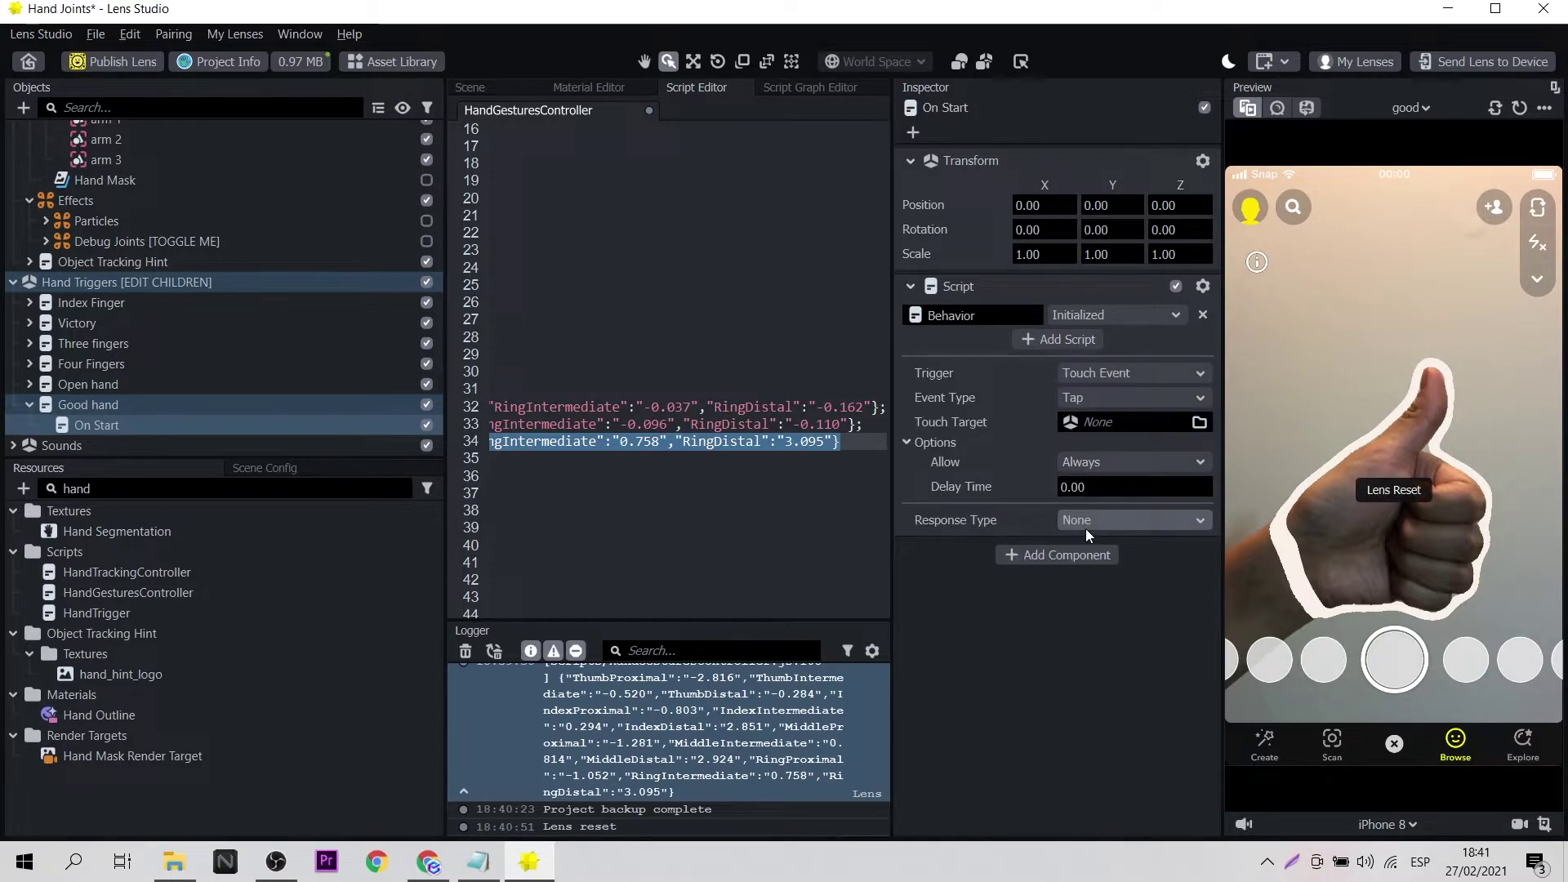
Step: Set the On Start behavior's trigger to On Custom Trigger and its response to Set Enabled, and open the choice of target object
{"action": "left_click", "coordinate": [1115, 372]}
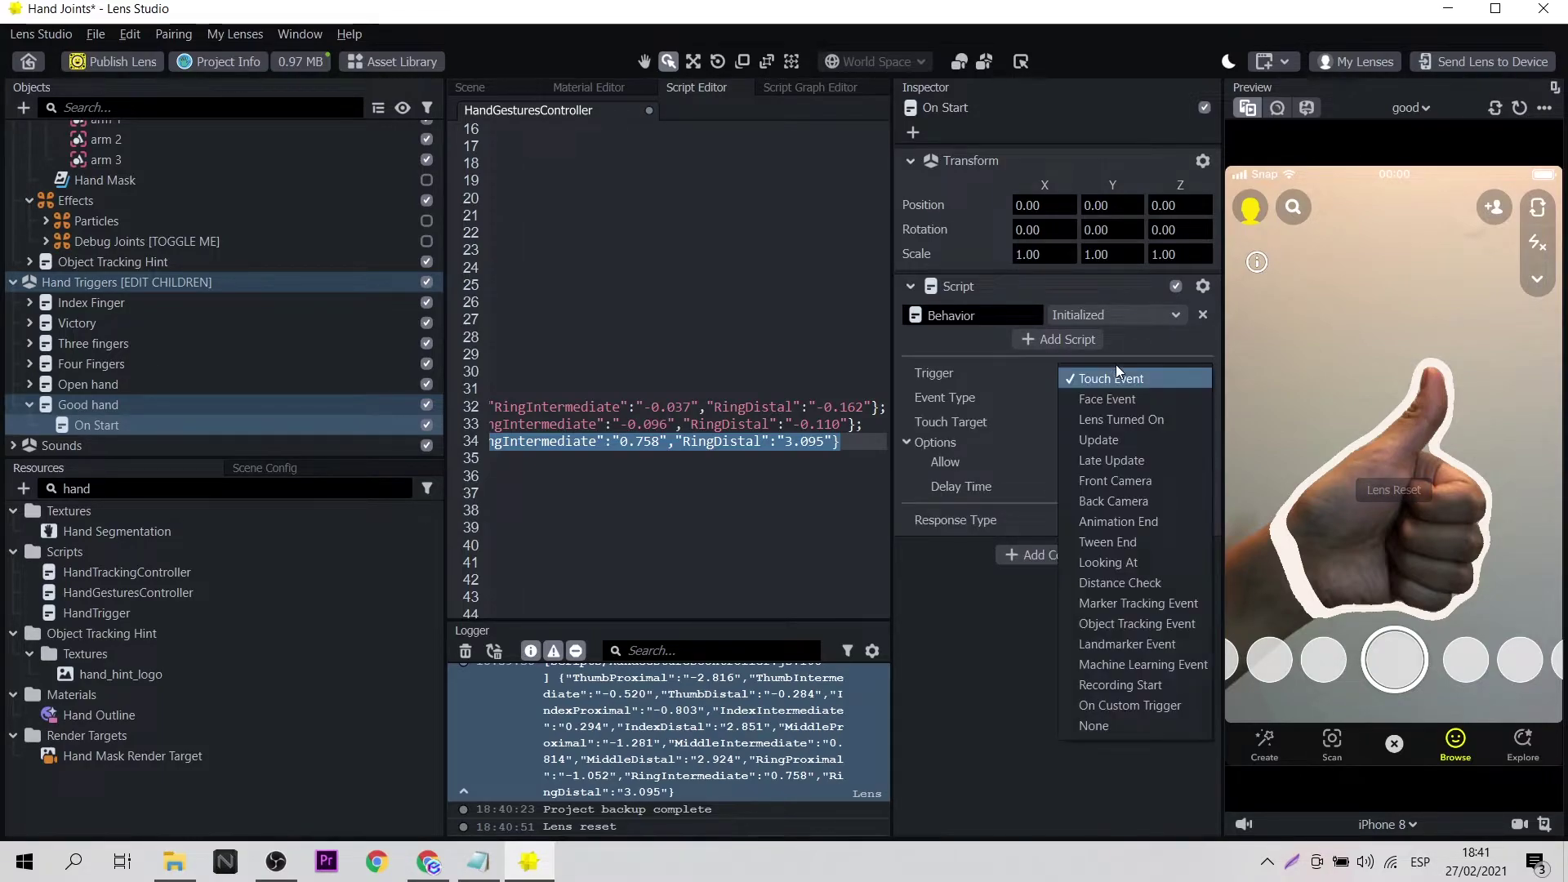
{"action": "left_click", "coordinate": [1146, 701]}
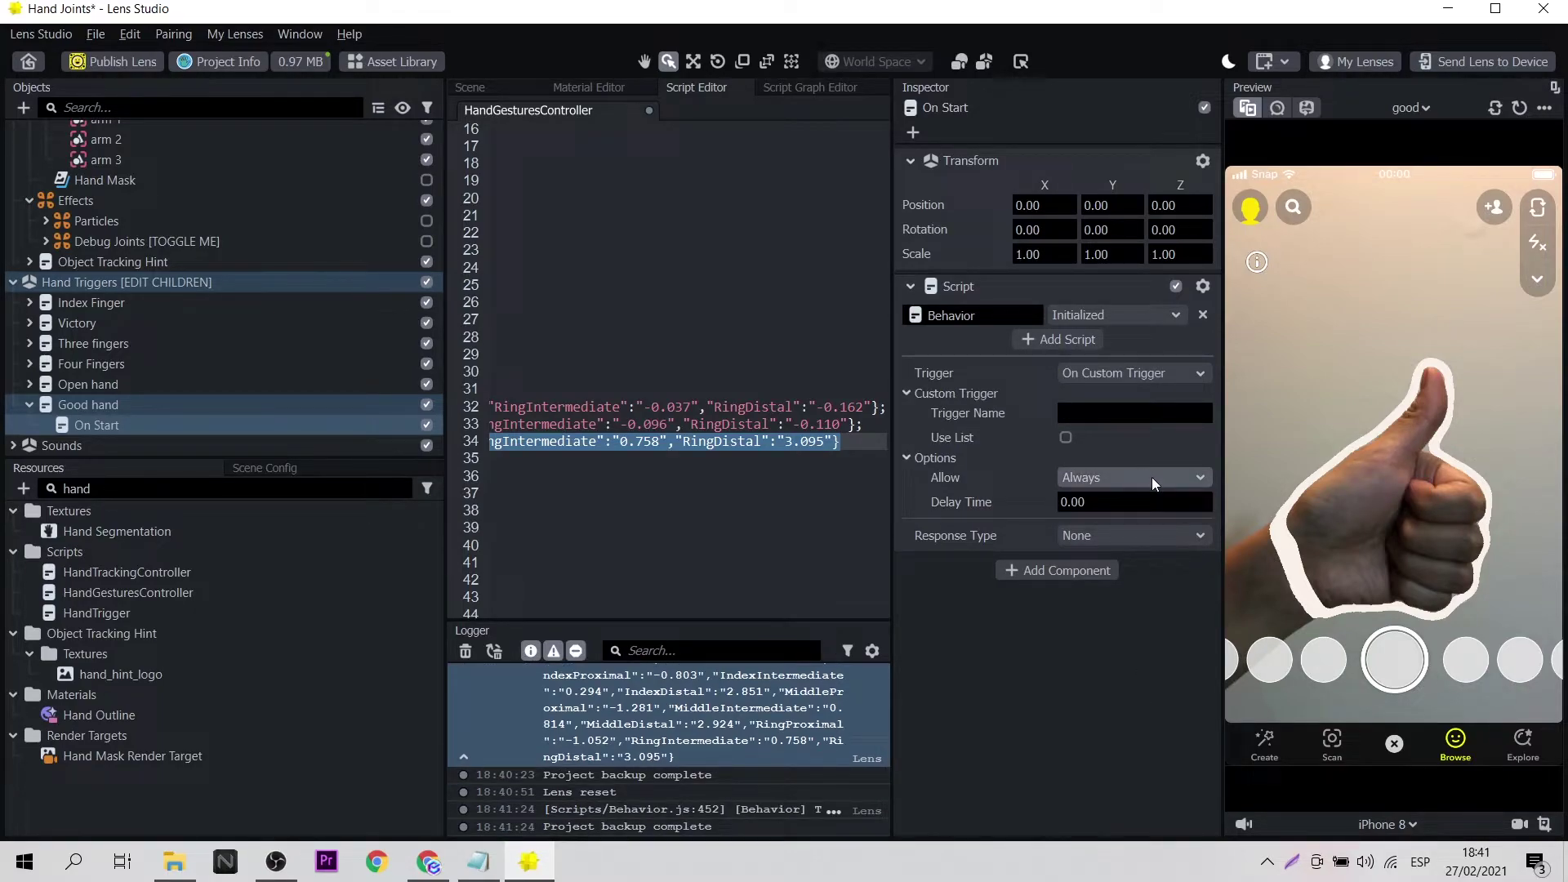
{"action": "left_click", "coordinate": [1152, 533]}
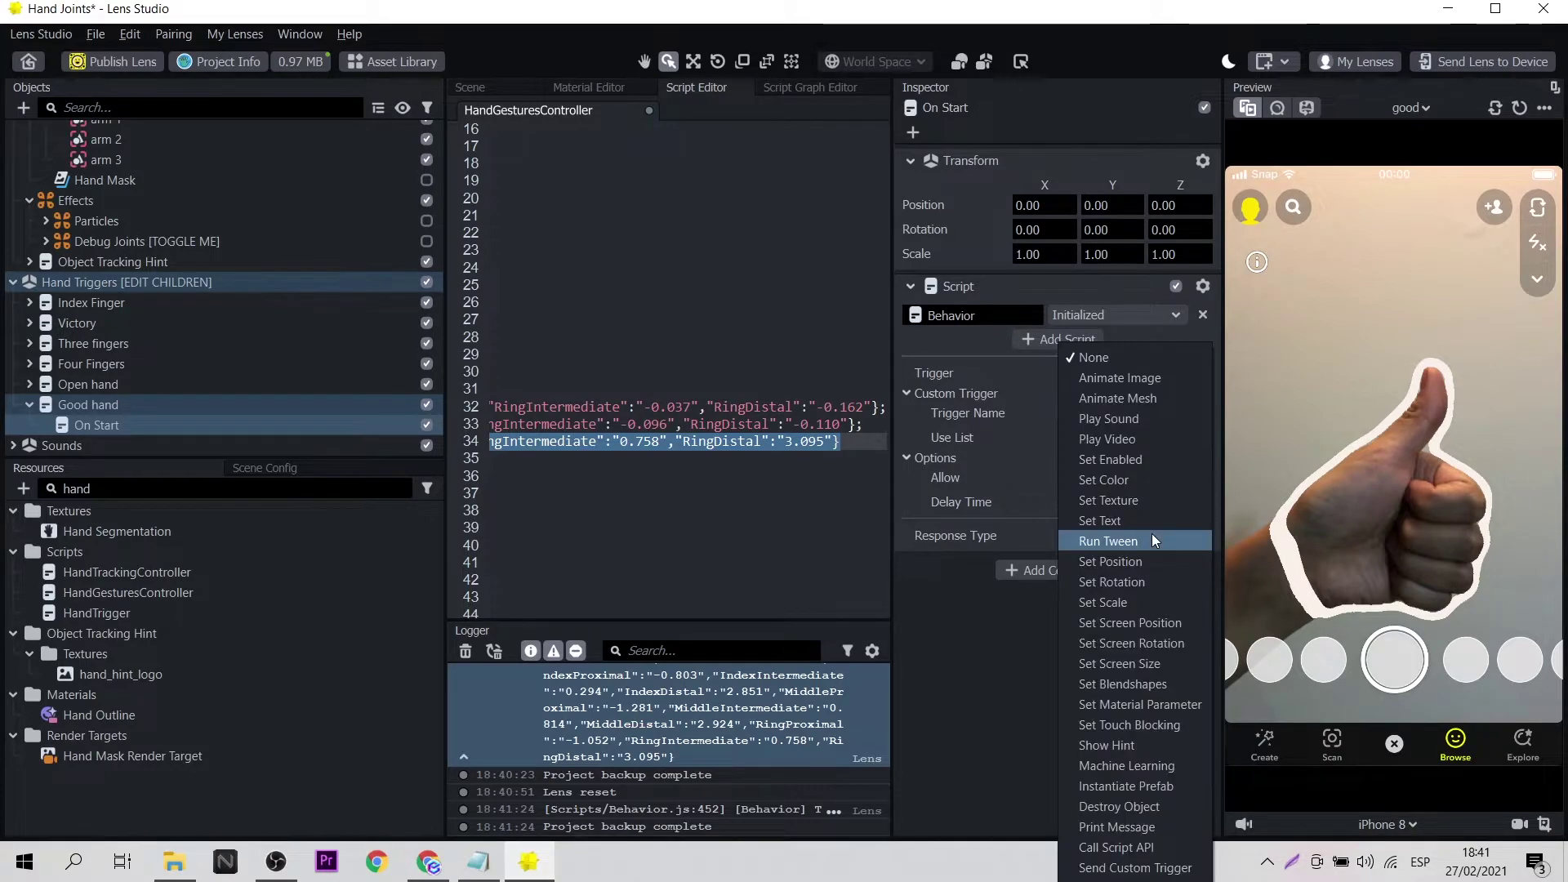
{"action": "left_click", "coordinate": [1143, 462]}
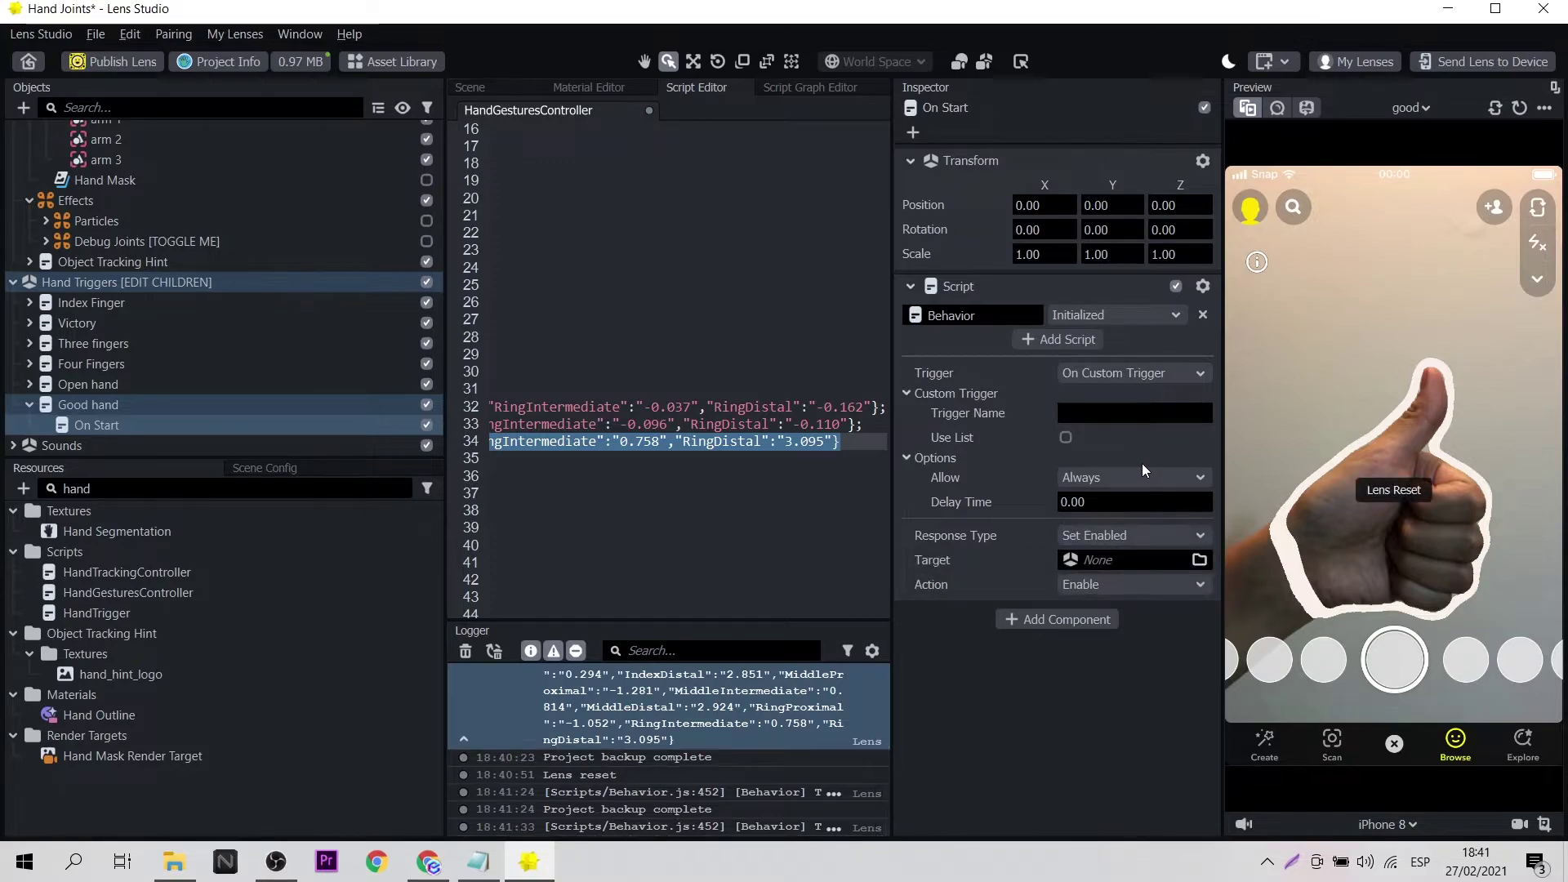
{"action": "left_click", "coordinate": [1104, 561]}
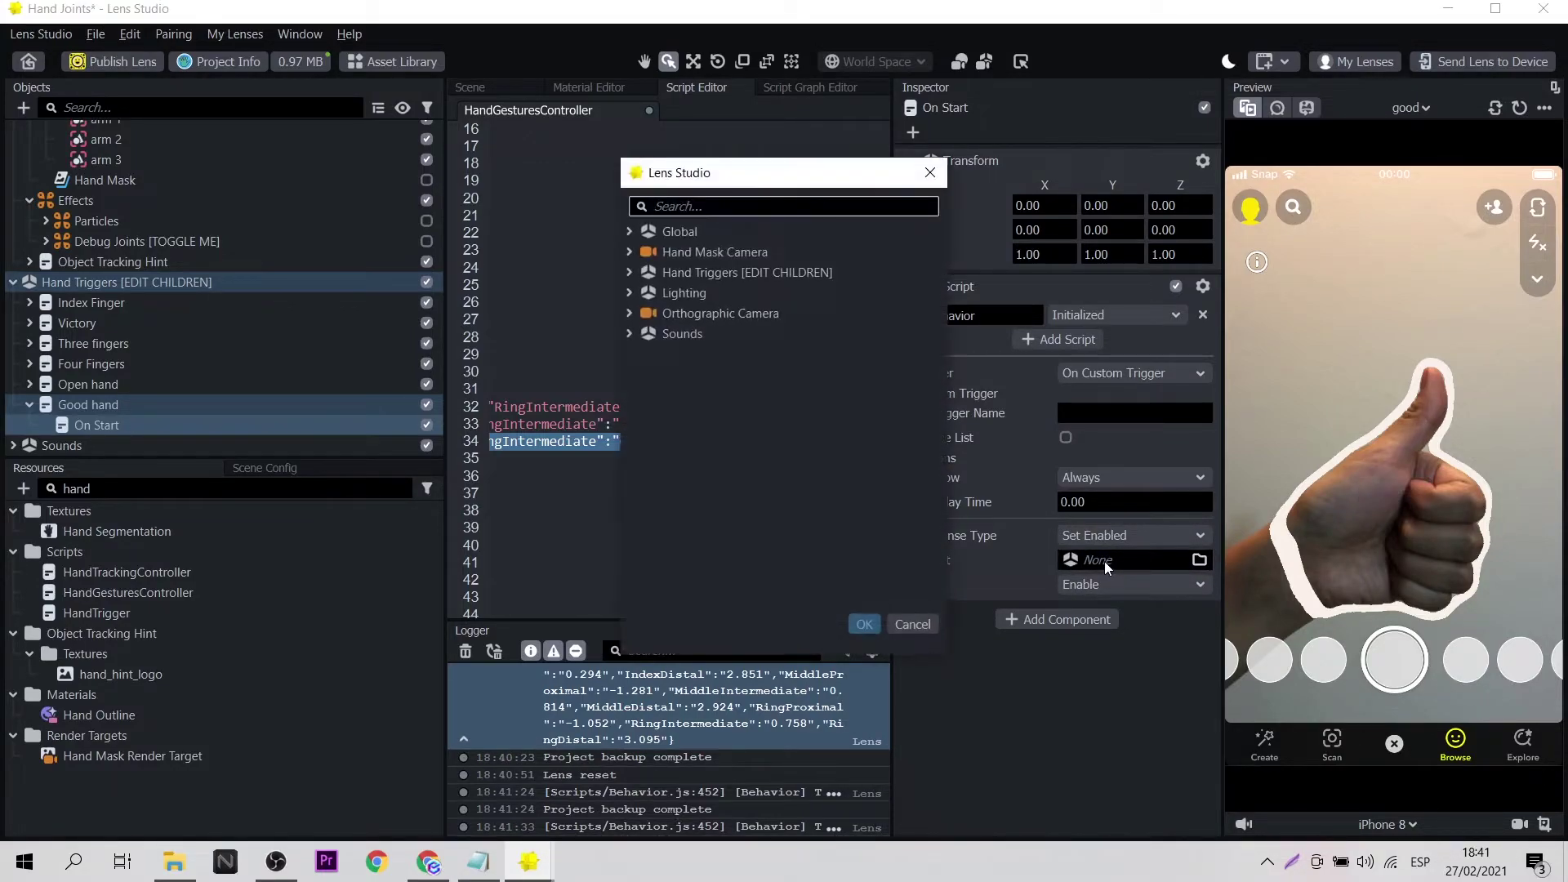